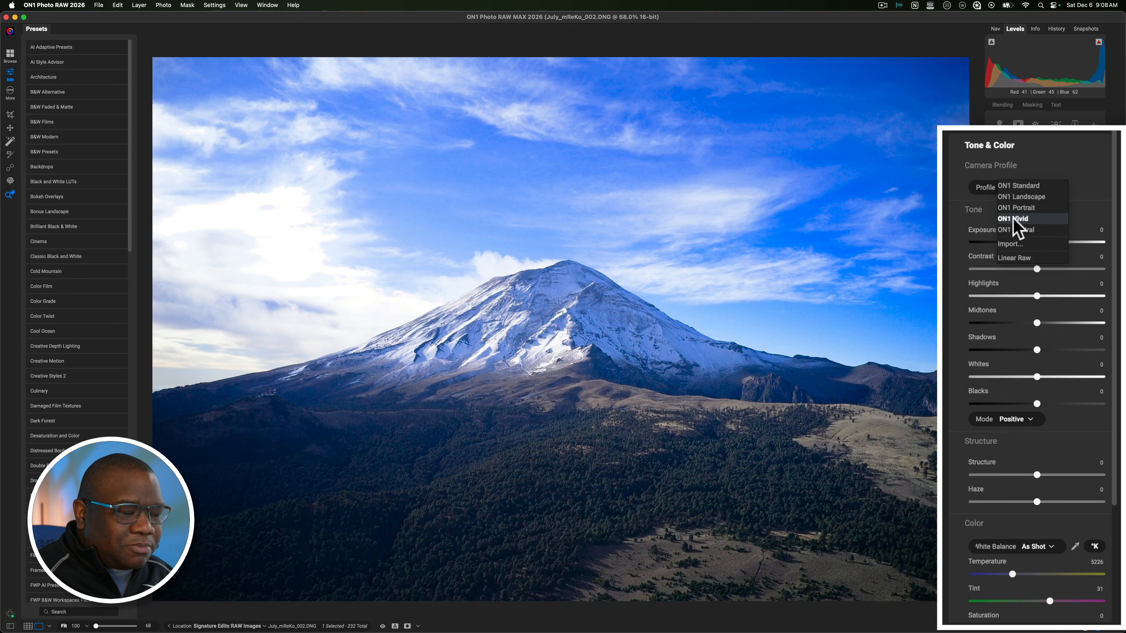
Step: Apply the ON1 Vivid camera profile and turn on the clipping warning overlay on the photo
left_click(1013, 217)
scroll(1012, 217, "down", 3)
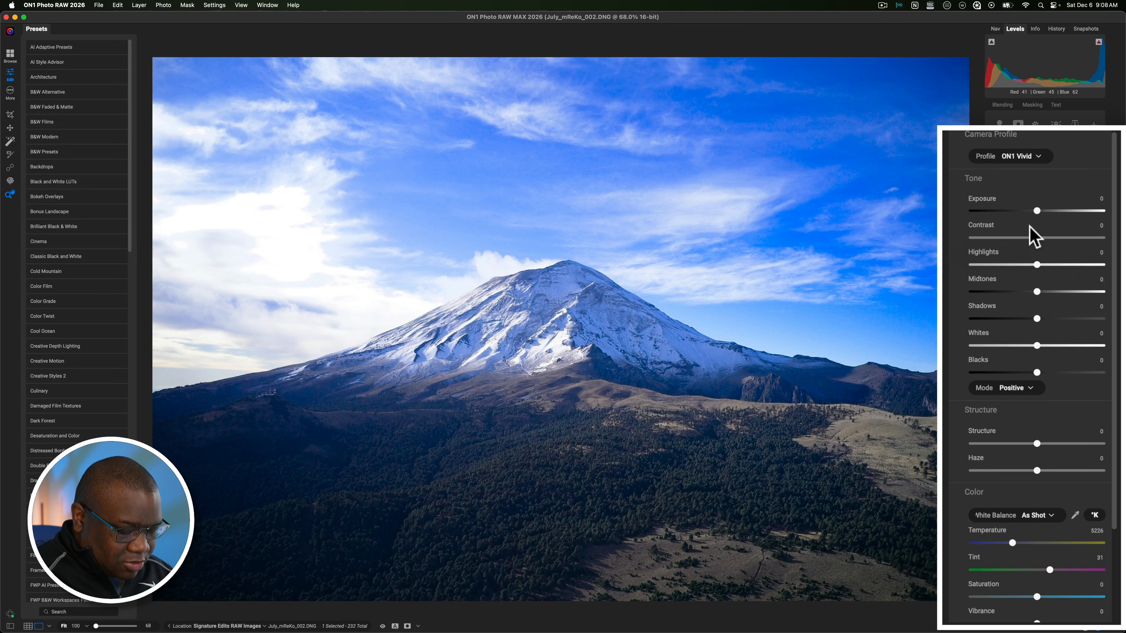
key("j")
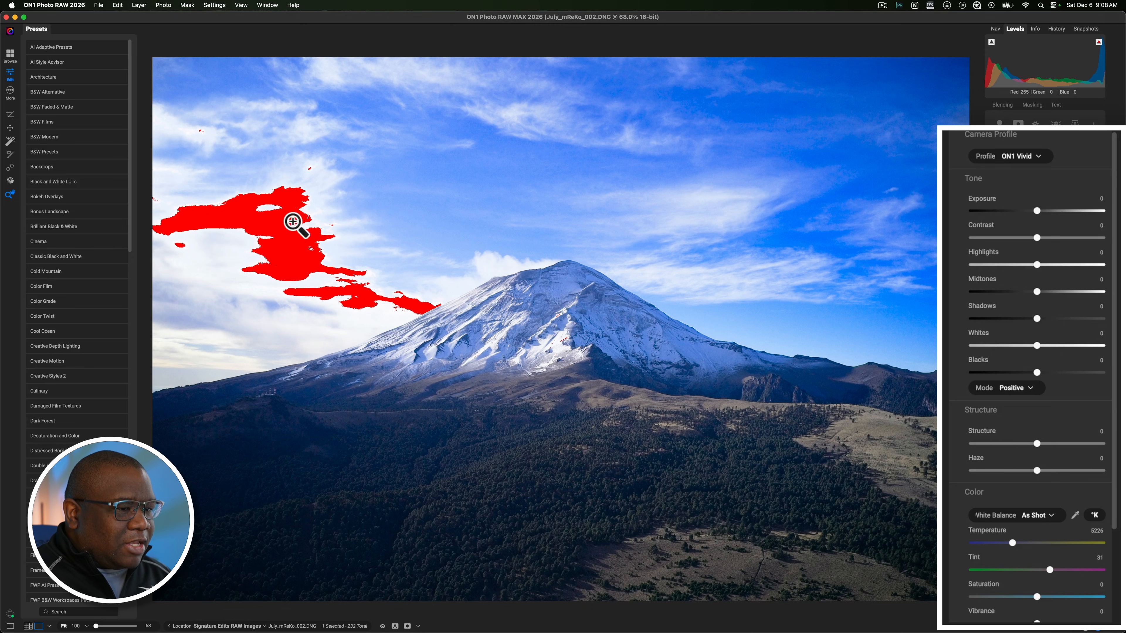
Step: Lower Highlights to -25 and raise Contrast to 17 in the tone settings
left_click_drag(1037, 264, 1020, 265)
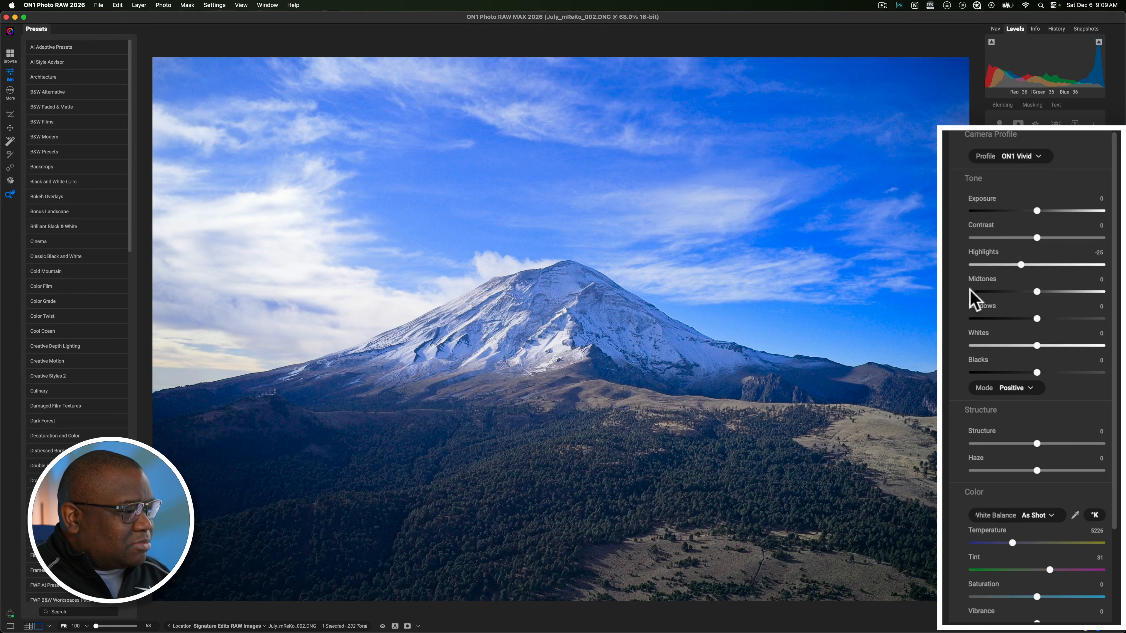
left_click_drag(1038, 238, 1048, 238)
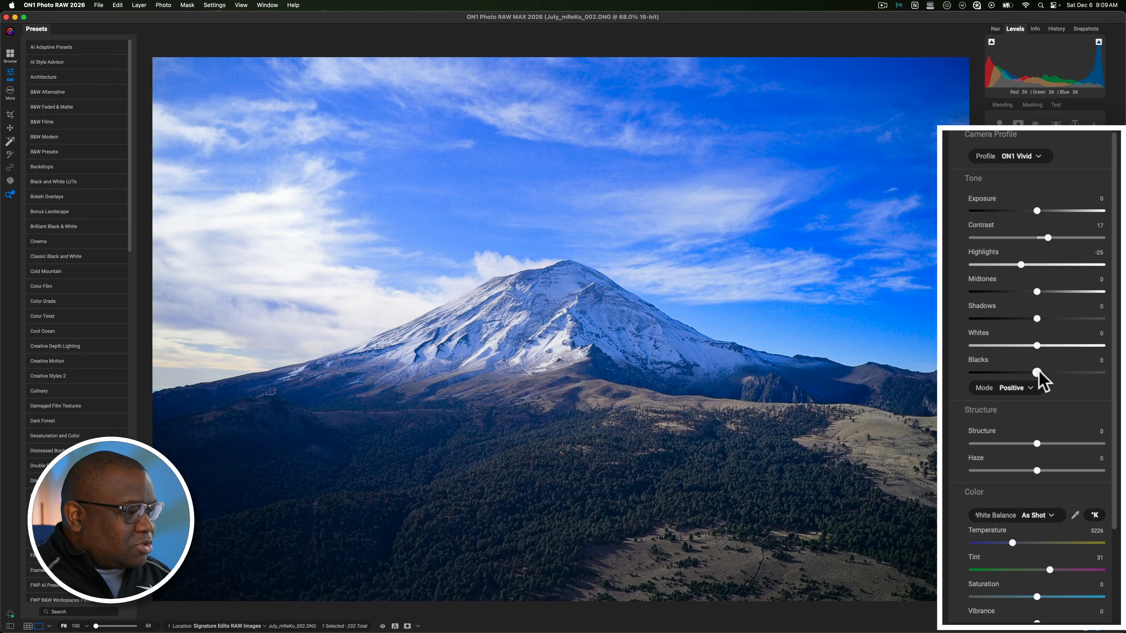
Step: Set Blacks to -10 and try Whites at 3 before returning Whites to 0
left_click_drag(1035, 372, 1027, 372)
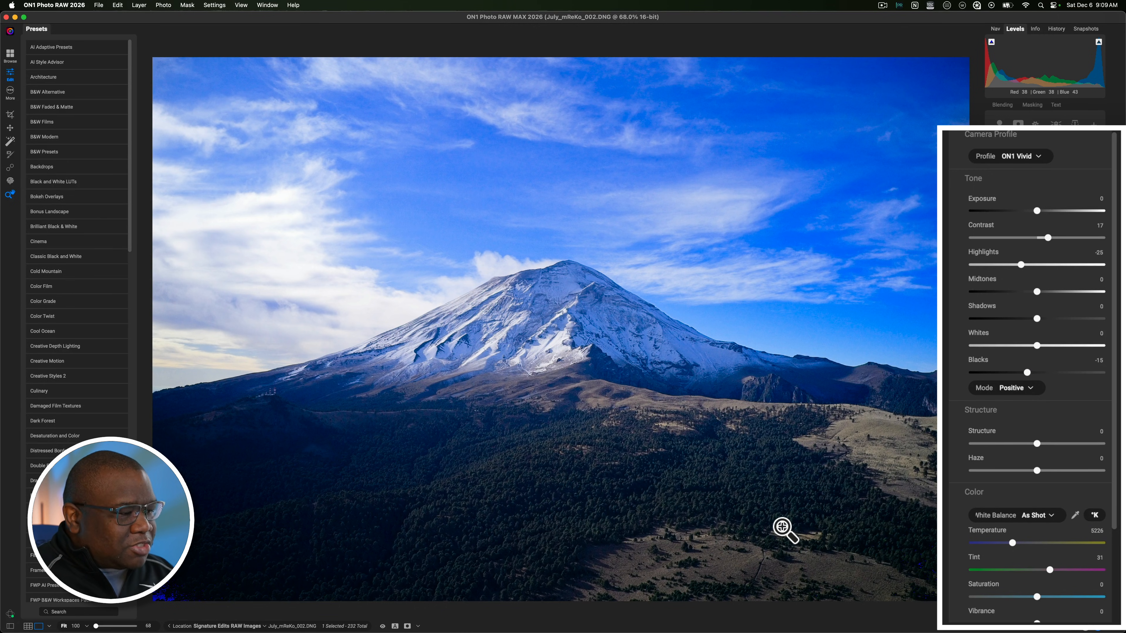
left_click_drag(1027, 373, 1030, 373)
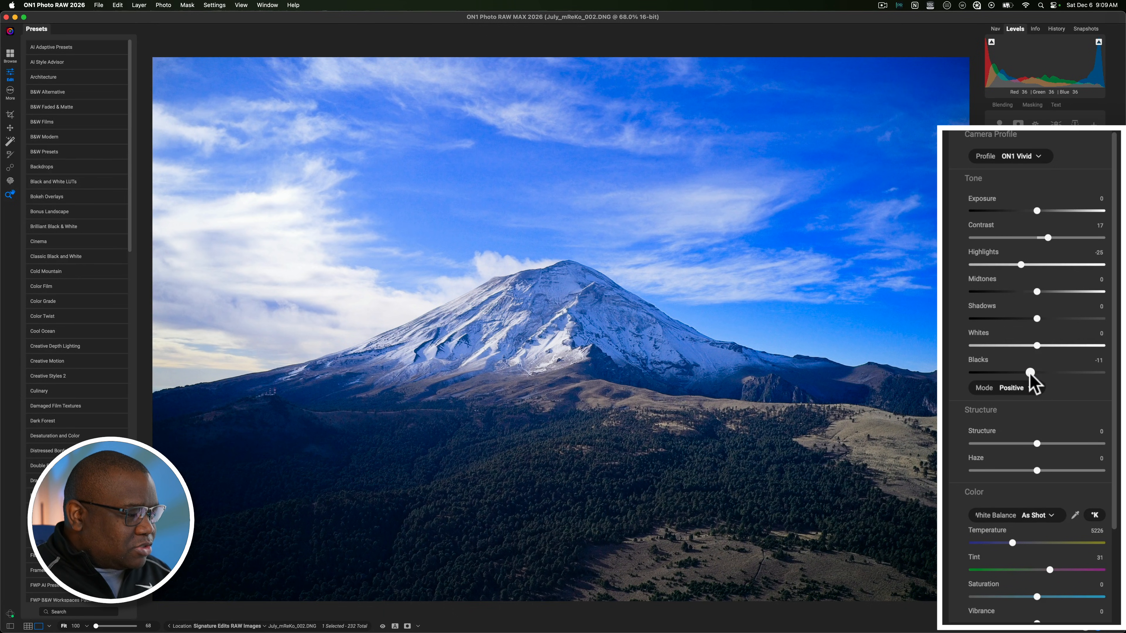
left_click_drag(1030, 374, 1030, 374)
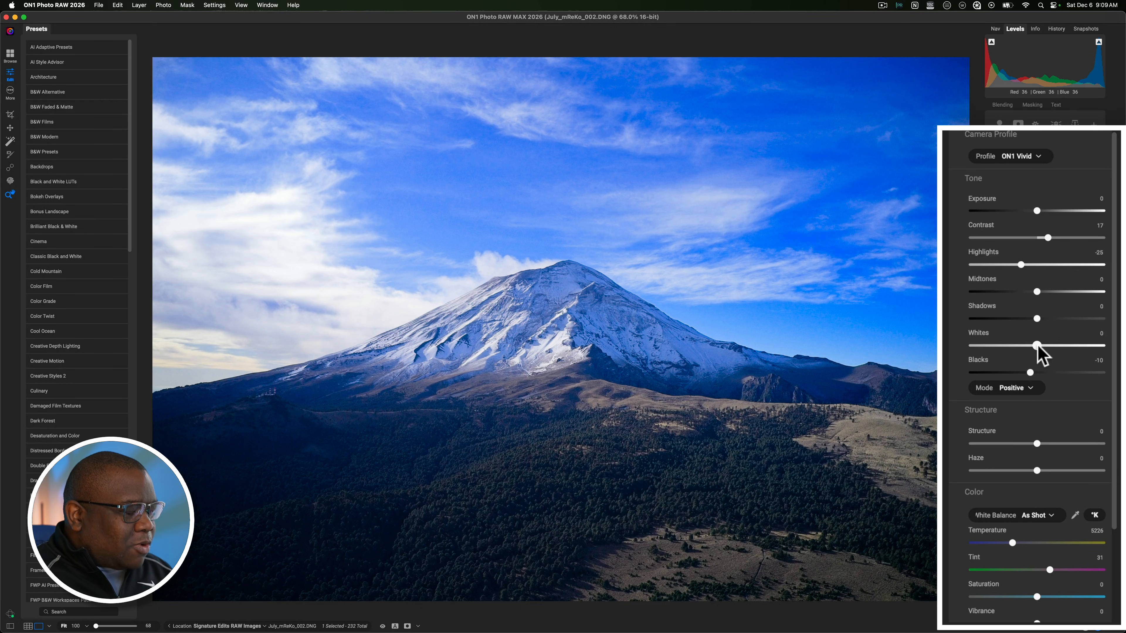
left_click_drag(1037, 346, 1038, 346)
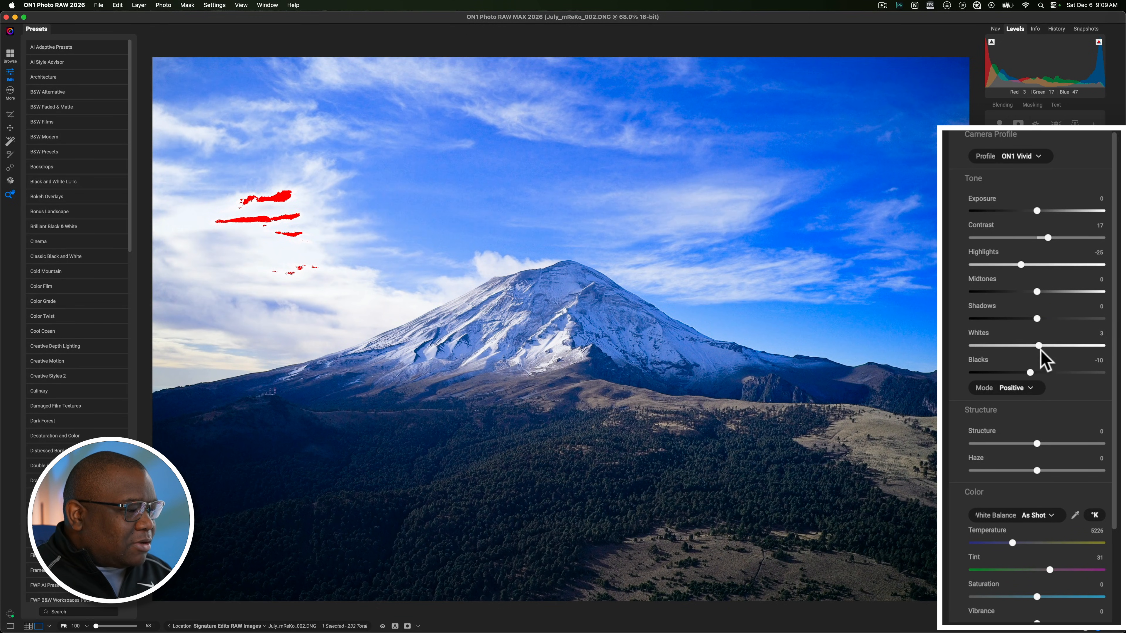
left_click_drag(1038, 346, 1037, 347)
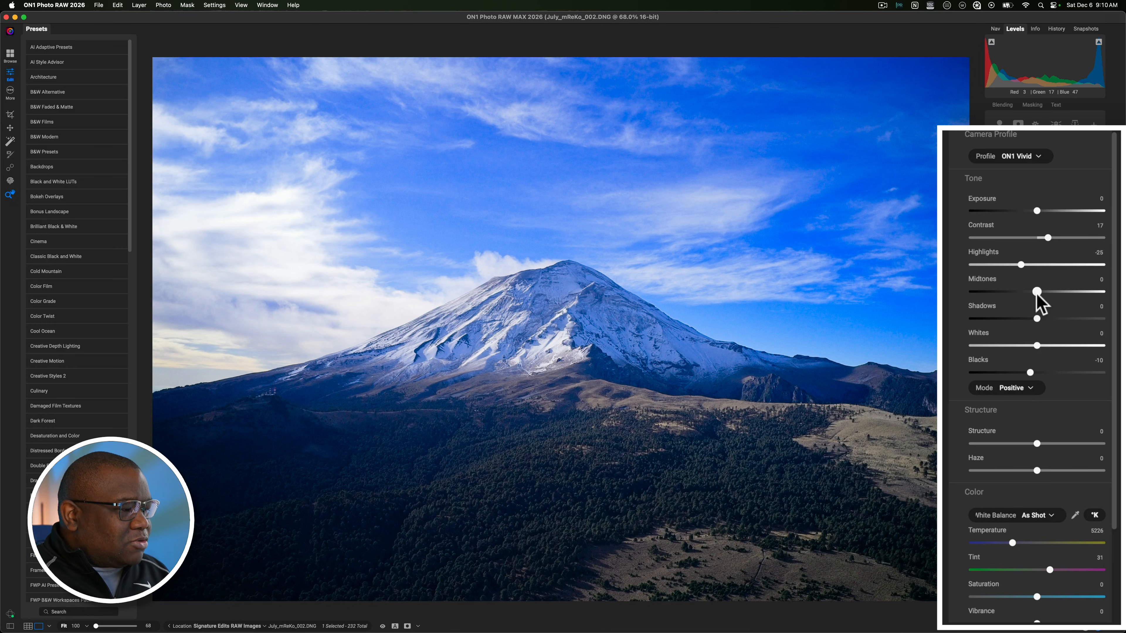
Step: Set Midtones to -21 and Blacks to -7, and compare the edited photo with the original
left_click_drag(1036, 292, 1028, 292)
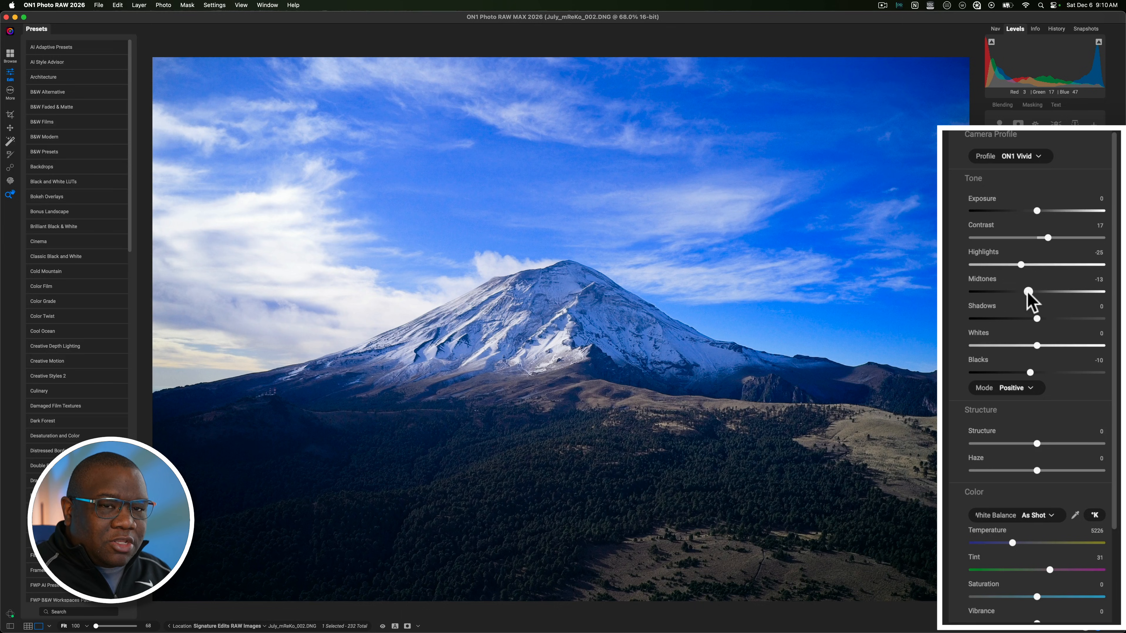
left_click_drag(1028, 291, 1026, 292)
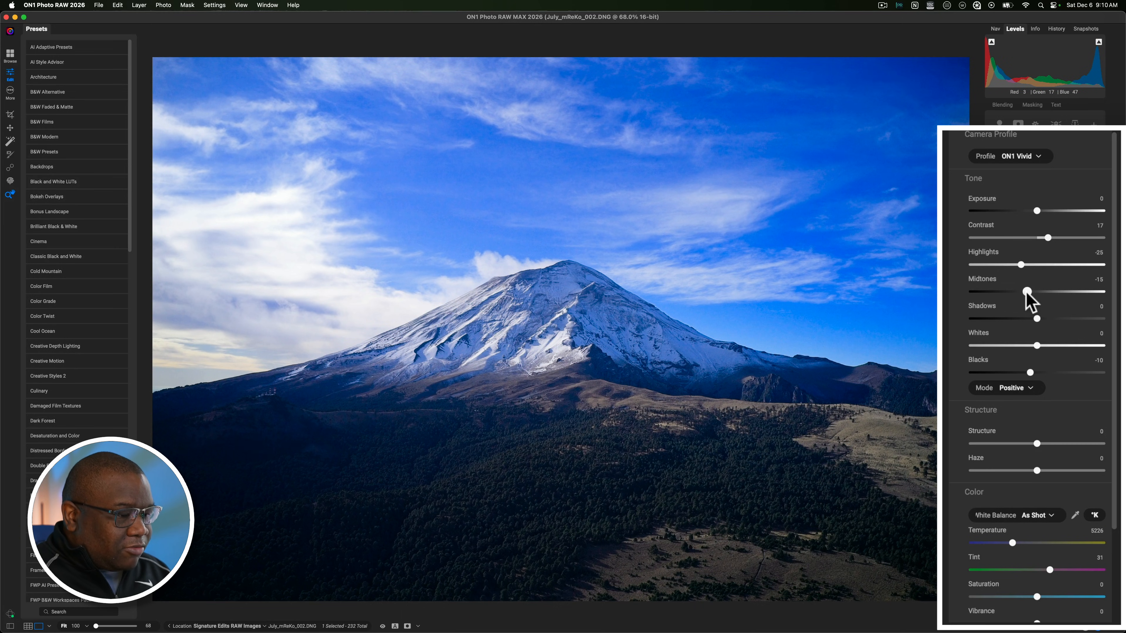
mouse_move(1026, 292)
left_mouse_down()
mouse_move(988, 293)
mouse_move(1105, 289)
mouse_move(1023, 291)
left_mouse_up()
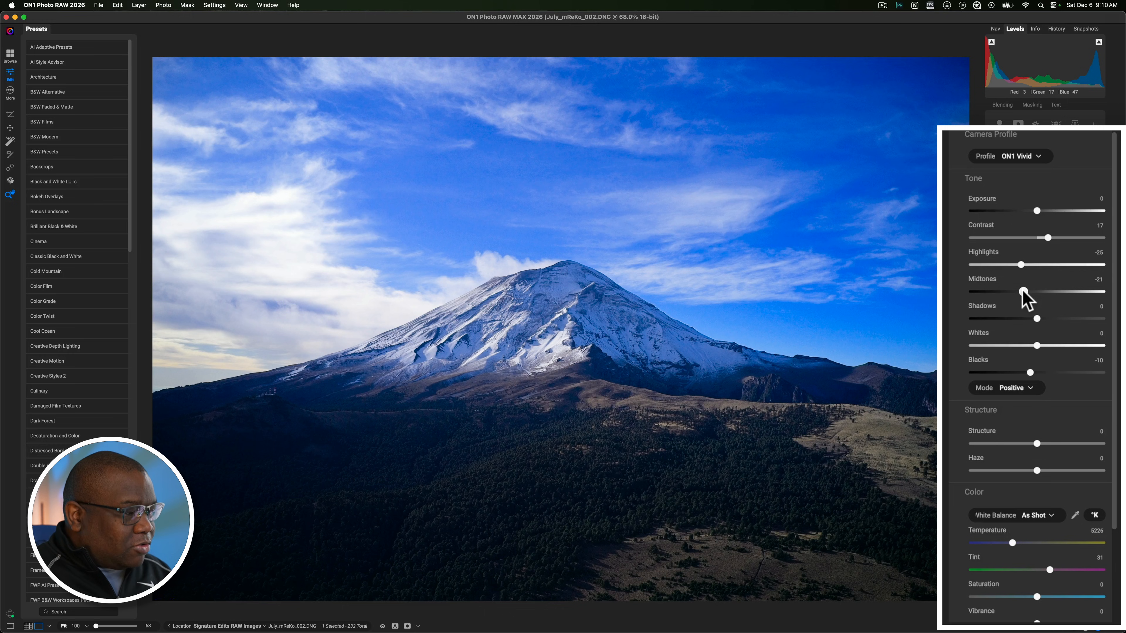
left_click(1024, 291)
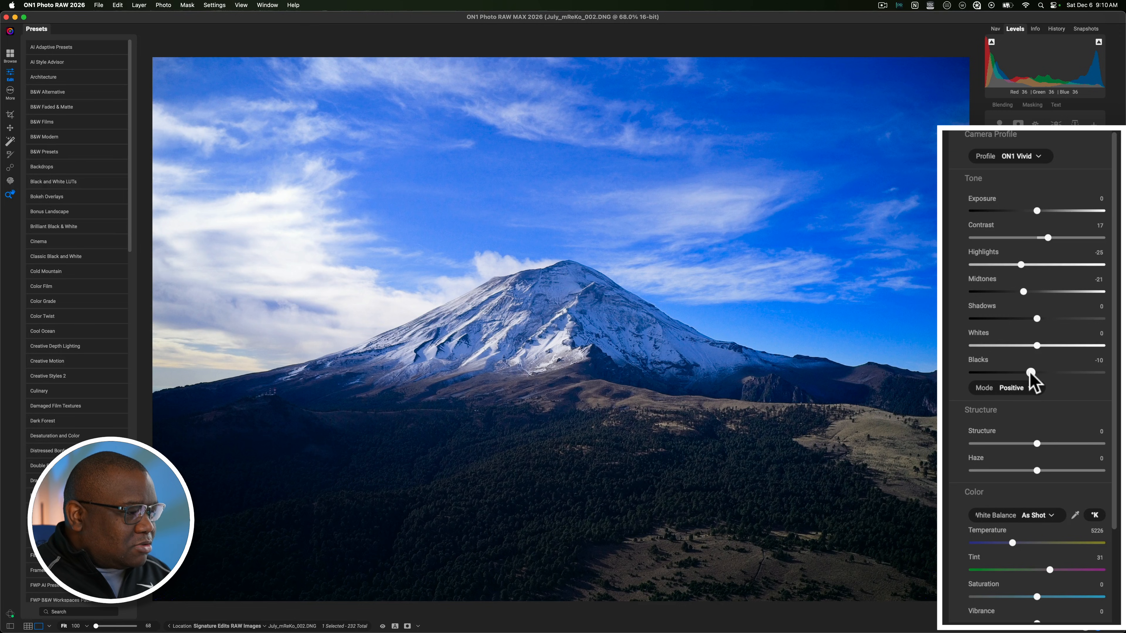
left_click_drag(1029, 373, 1033, 373)
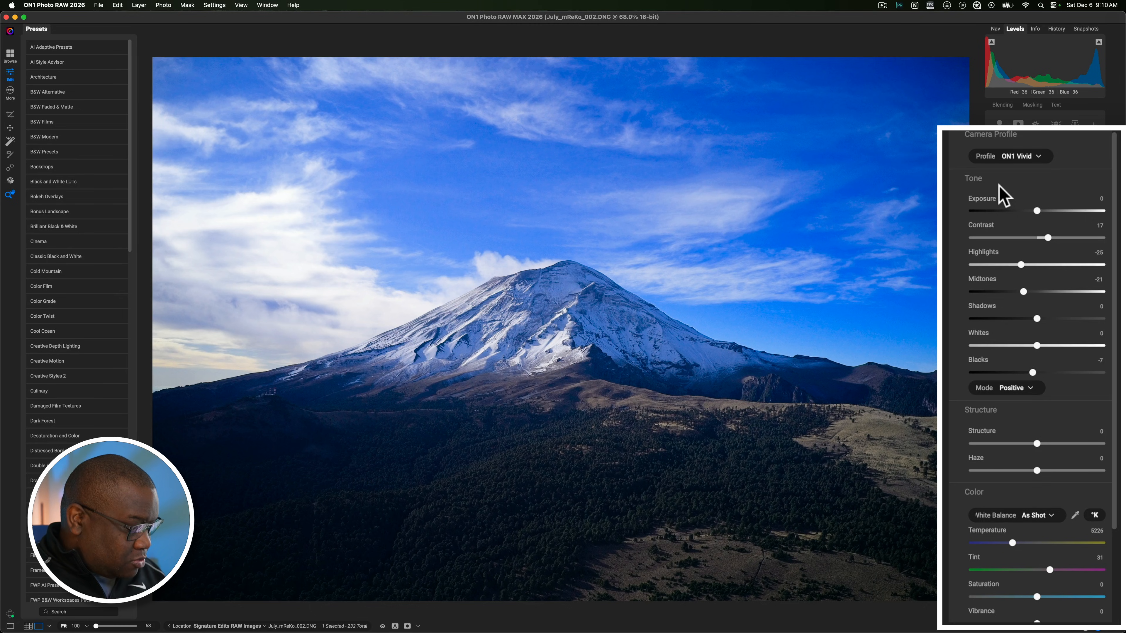
key("super+p")
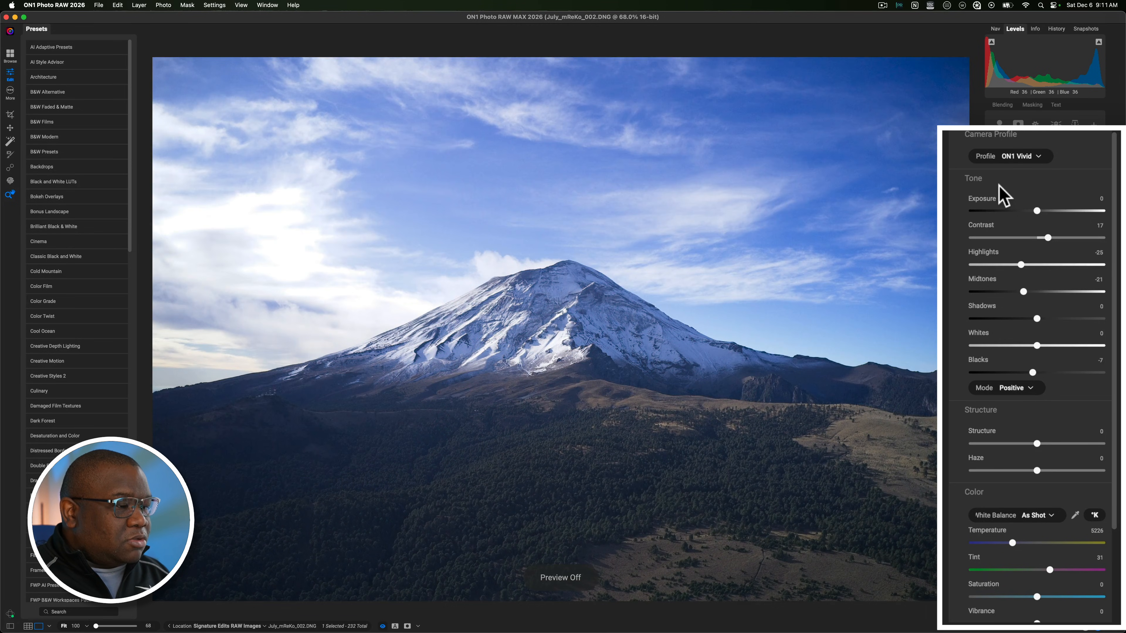
key("super+p")
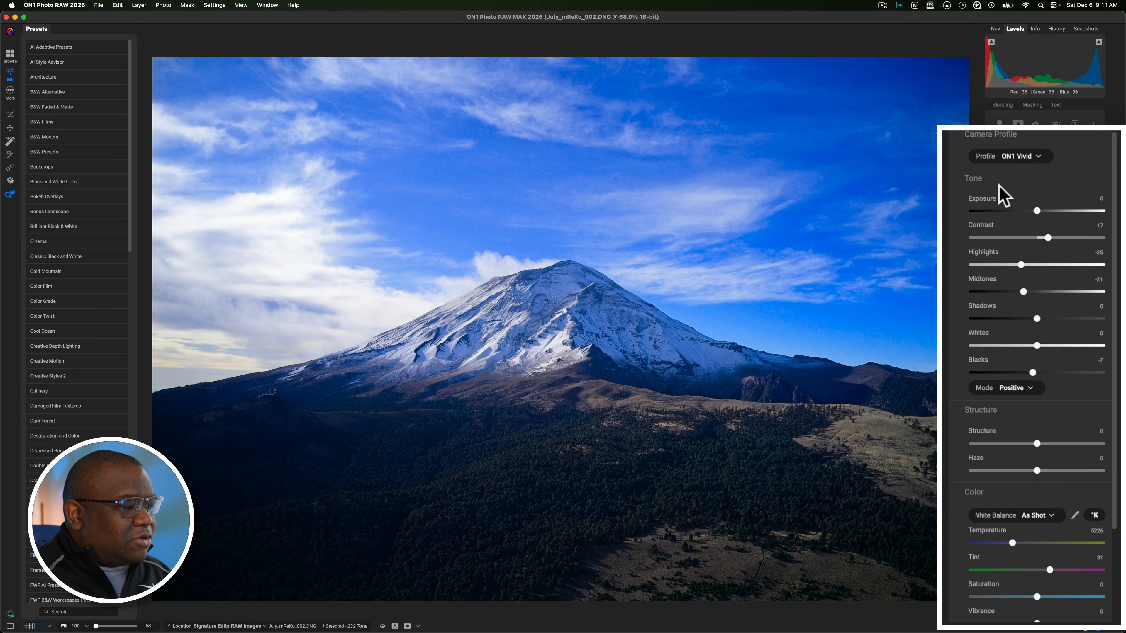
Step: Set Structure to 27, and try Haze in both directions before settling on -9
left_click(999, 185)
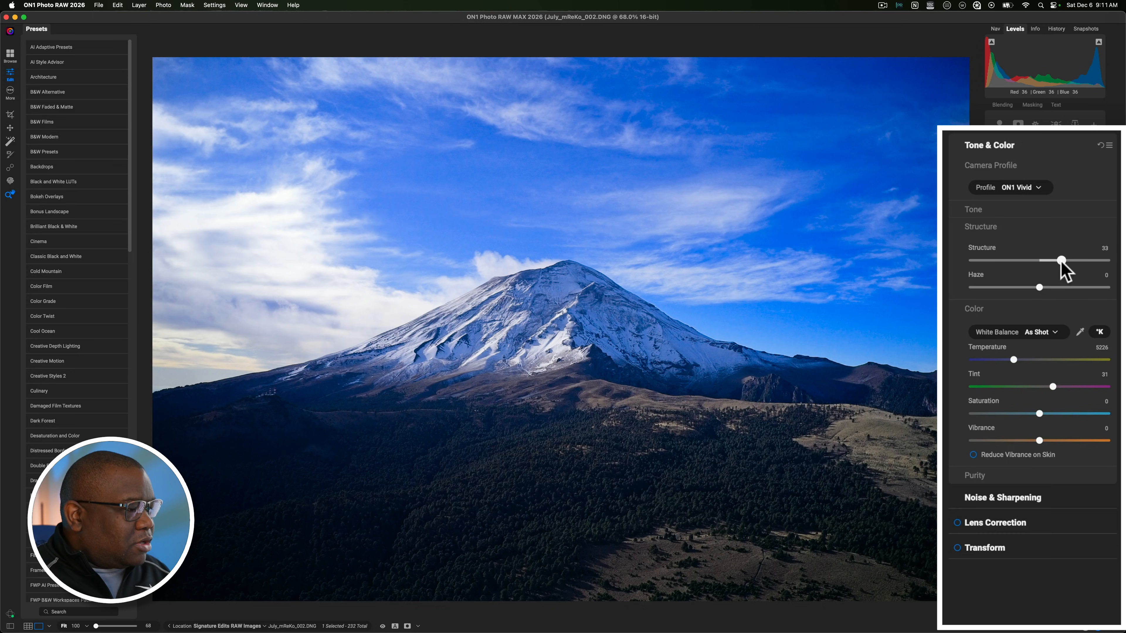
left_click_drag(1054, 260, 1053, 260)
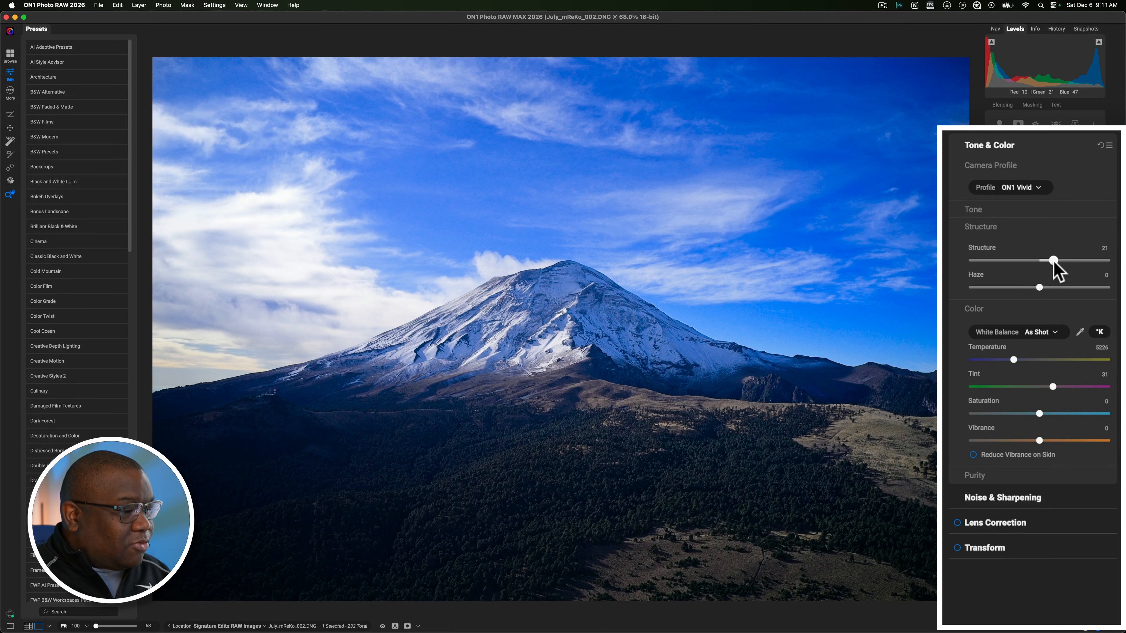
mouse_move(1042, 261)
left_mouse_down()
mouse_move(1071, 260)
mouse_move(1056, 260)
left_mouse_up()
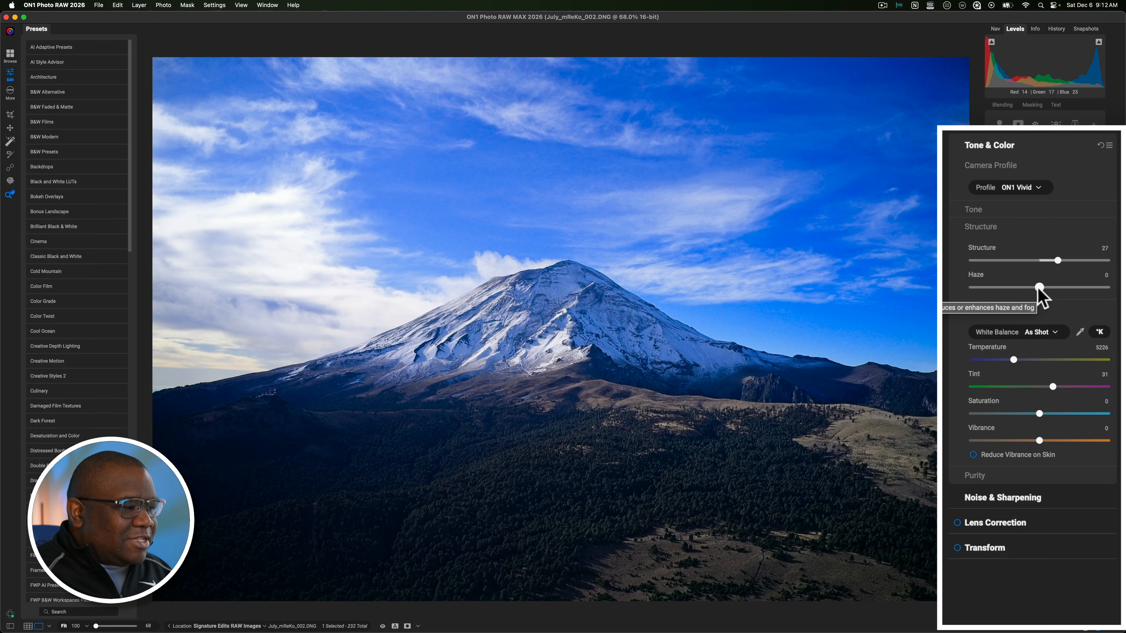
left_click_drag(1037, 287, 1021, 287)
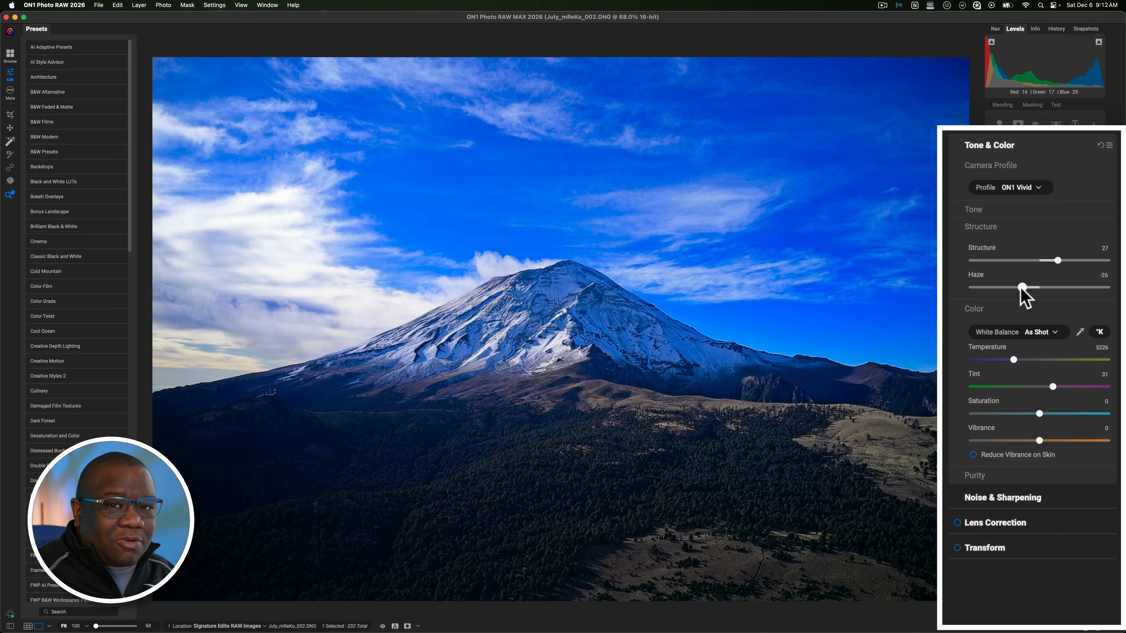
left_click_drag(1031, 289, 1056, 288)
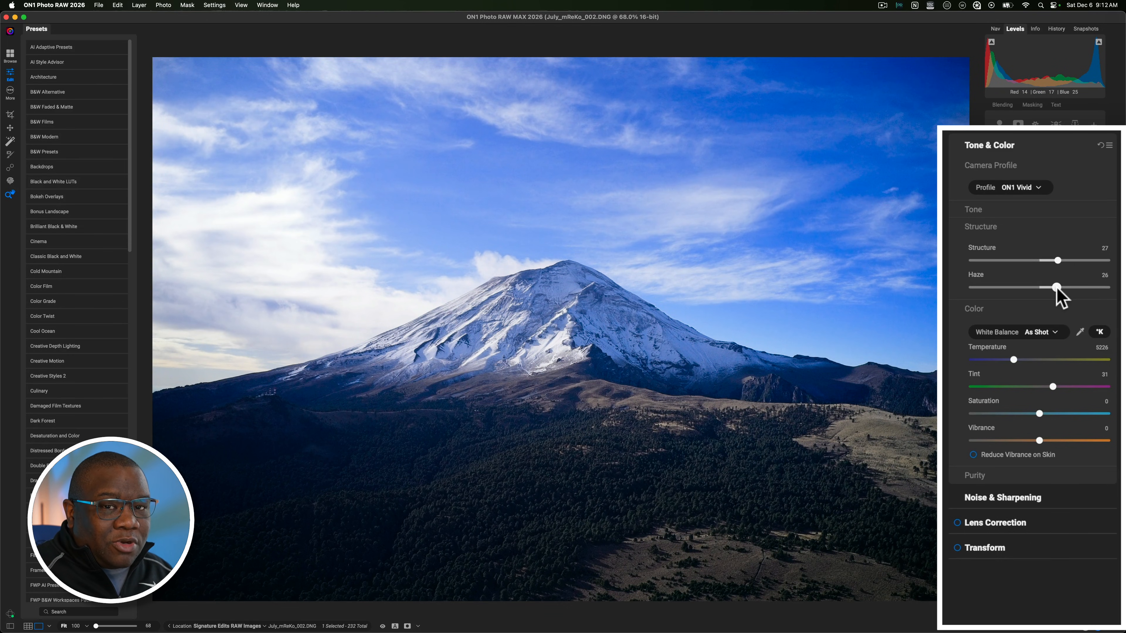
left_click_drag(1057, 288, 1033, 288)
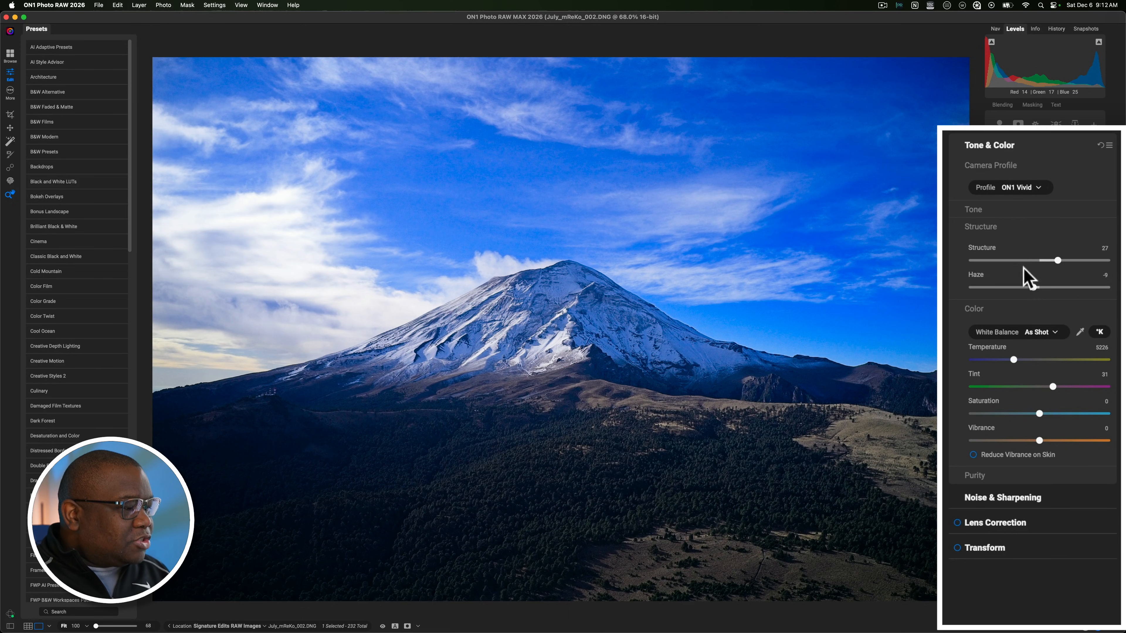
Step: Set Saturation to -17 and Vibrance to 11, and compare the edited photo with the original
left_click(981, 226)
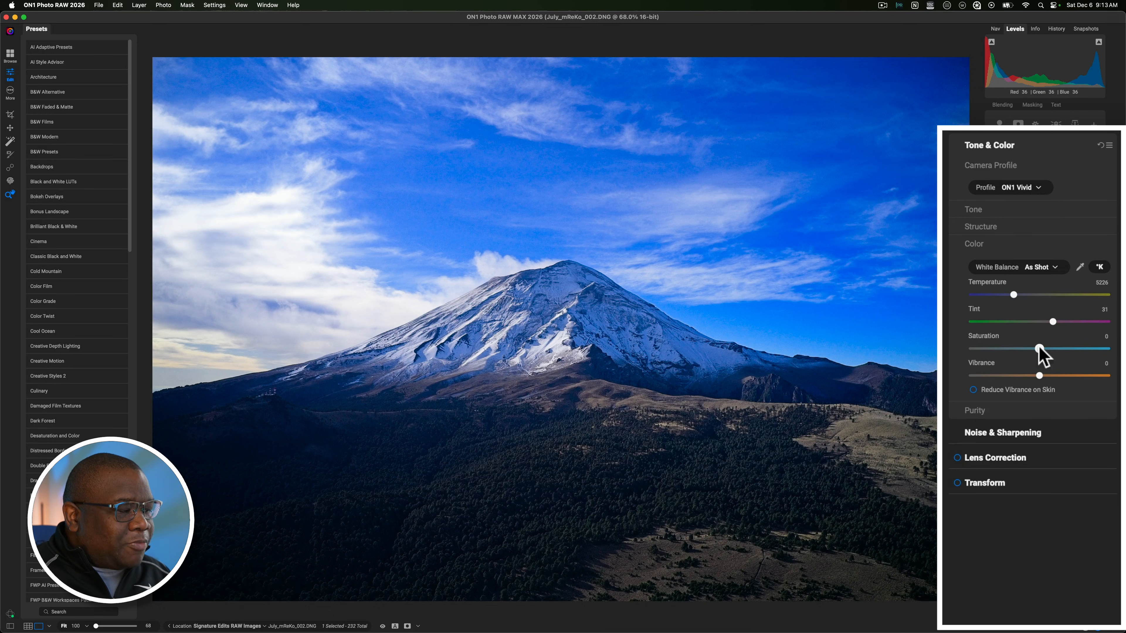
left_click_drag(1038, 348, 952, 357)
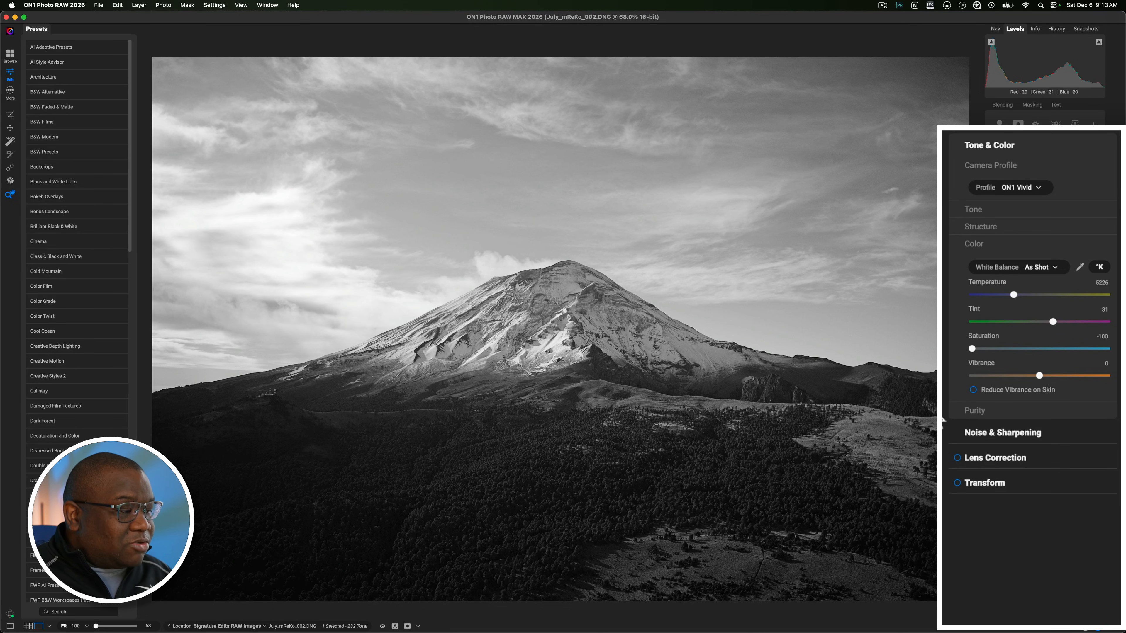
left_click_drag(971, 350, 1028, 349)
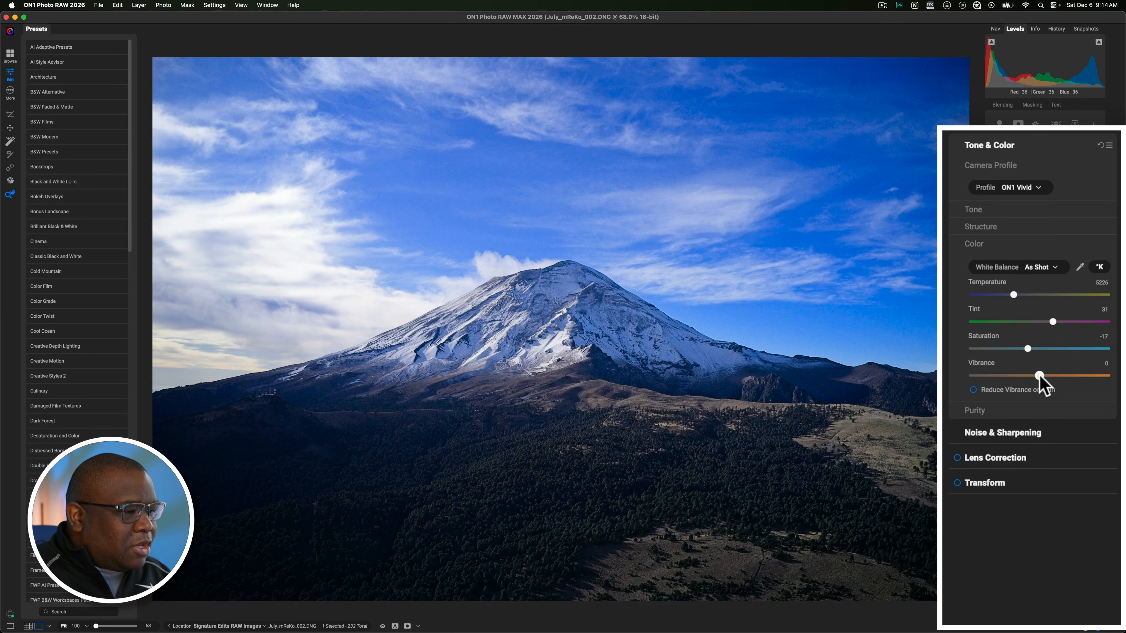
left_click_drag(1040, 376, 1045, 377)
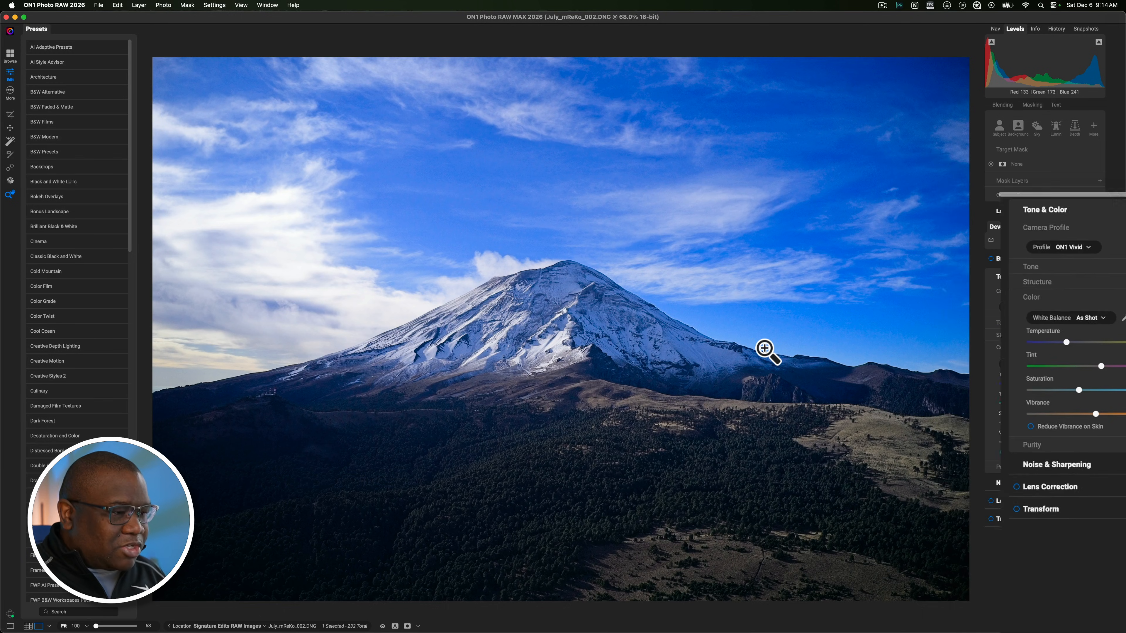
key("backslash")
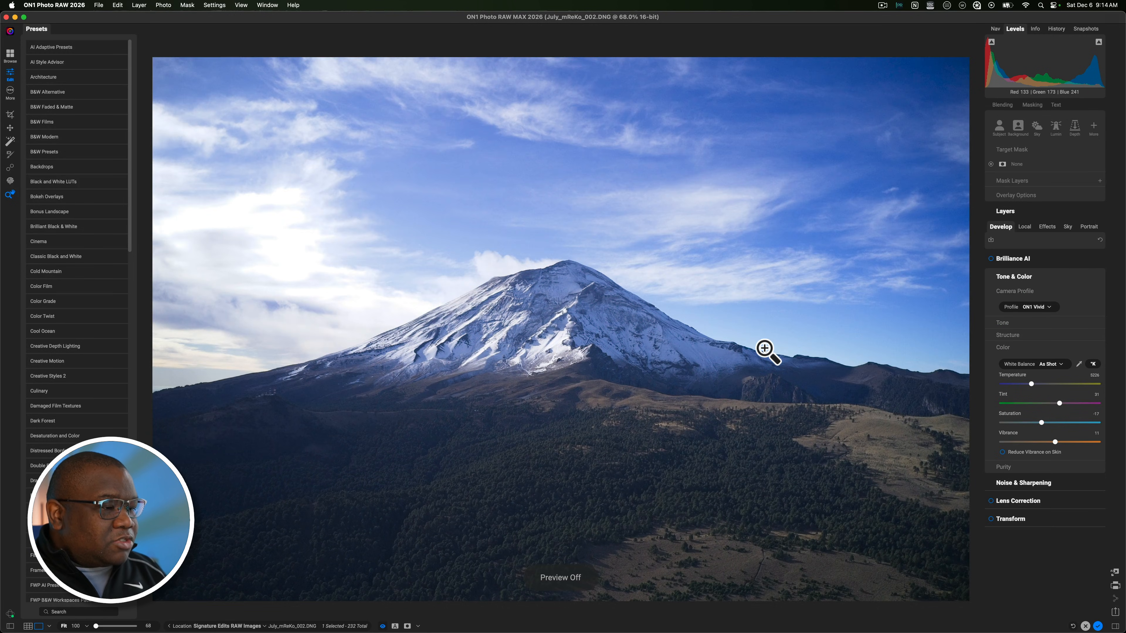
key("backslash")
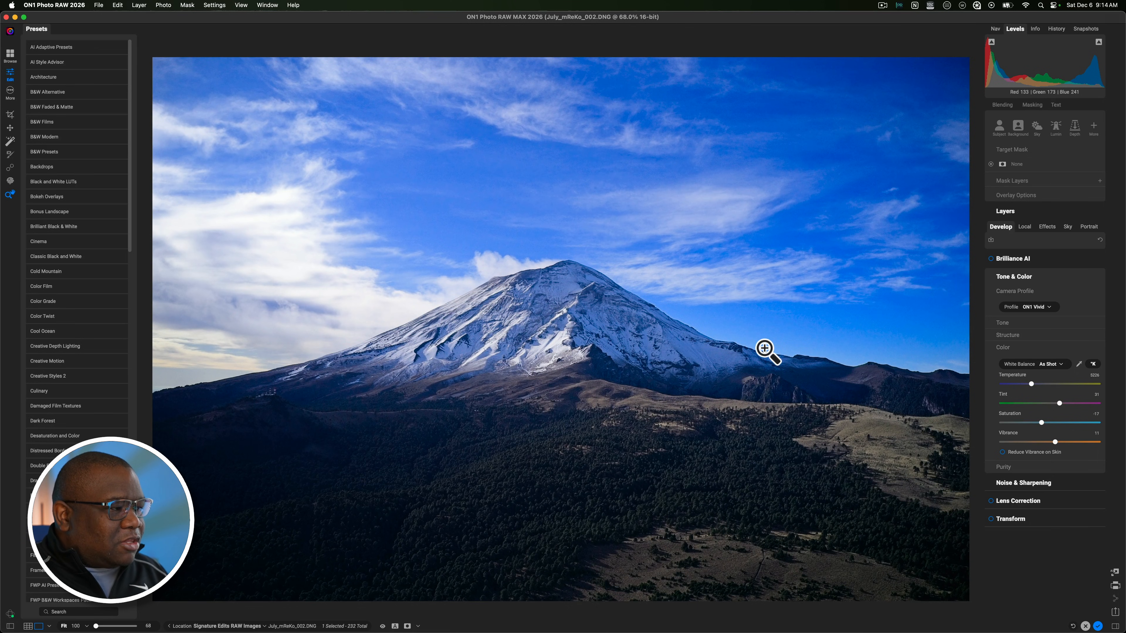
Step: Add a local adjustment with an additive Quick Mask AI covering the snowy mountain and its lower side ridges, and apply the mask
left_click(1024, 227)
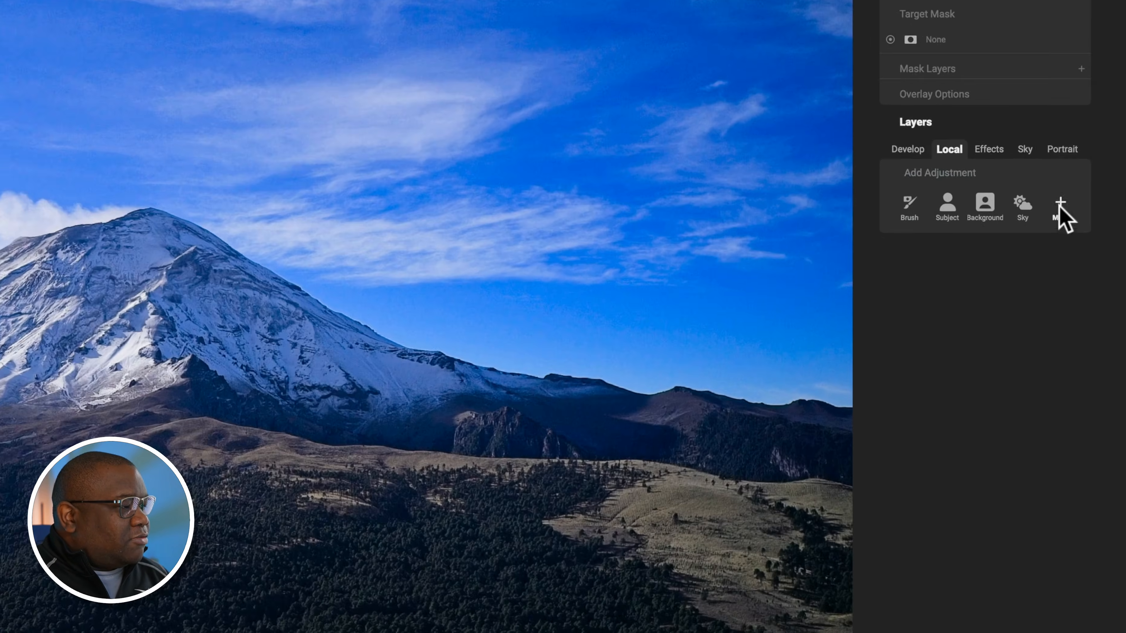
left_click(1088, 258)
mouse_move(1096, 321)
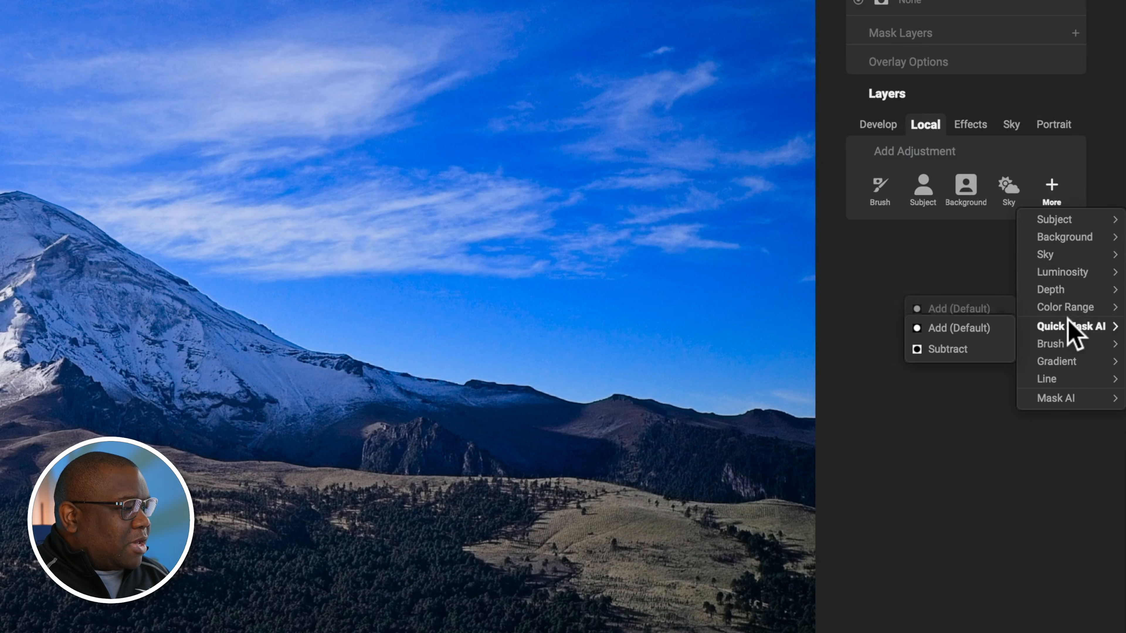
left_click(970, 327)
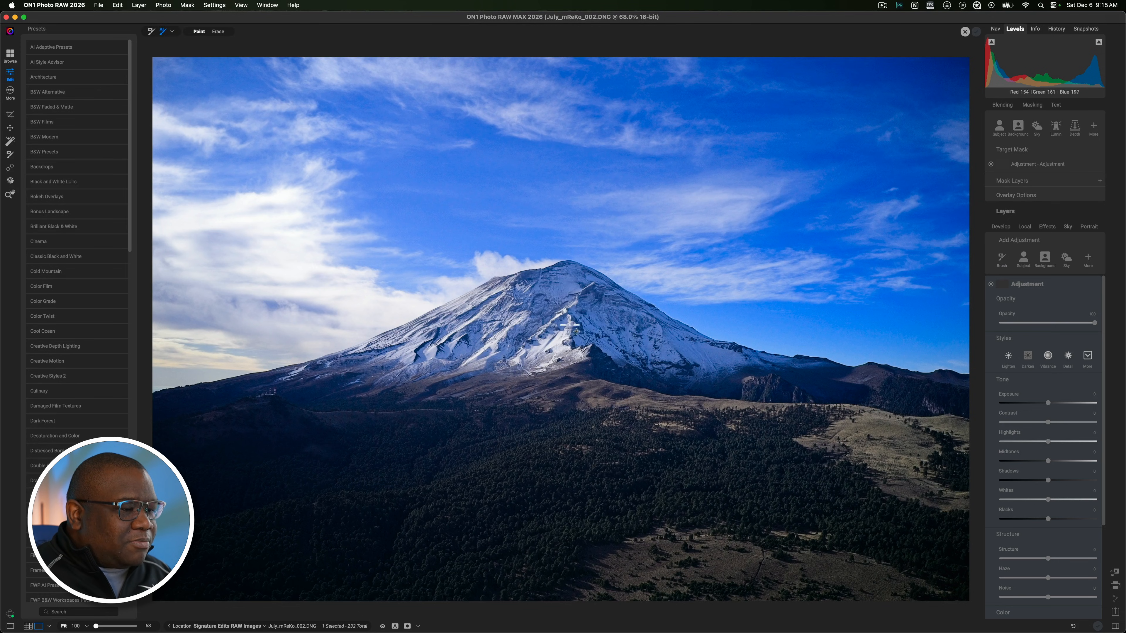
left_click(561, 324)
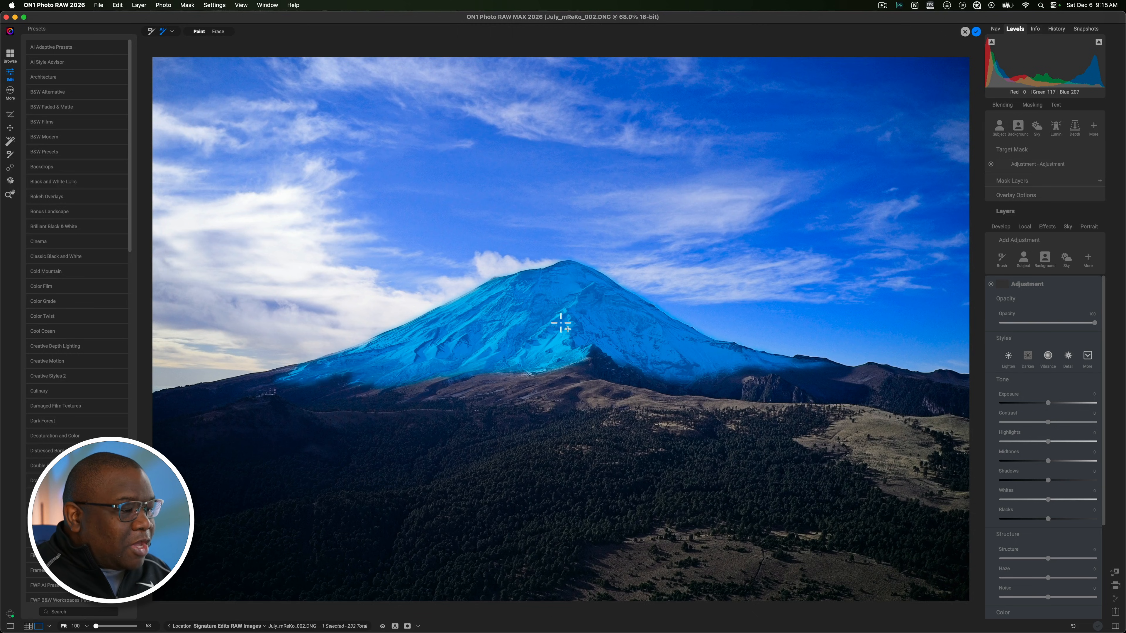
left_click(243, 390)
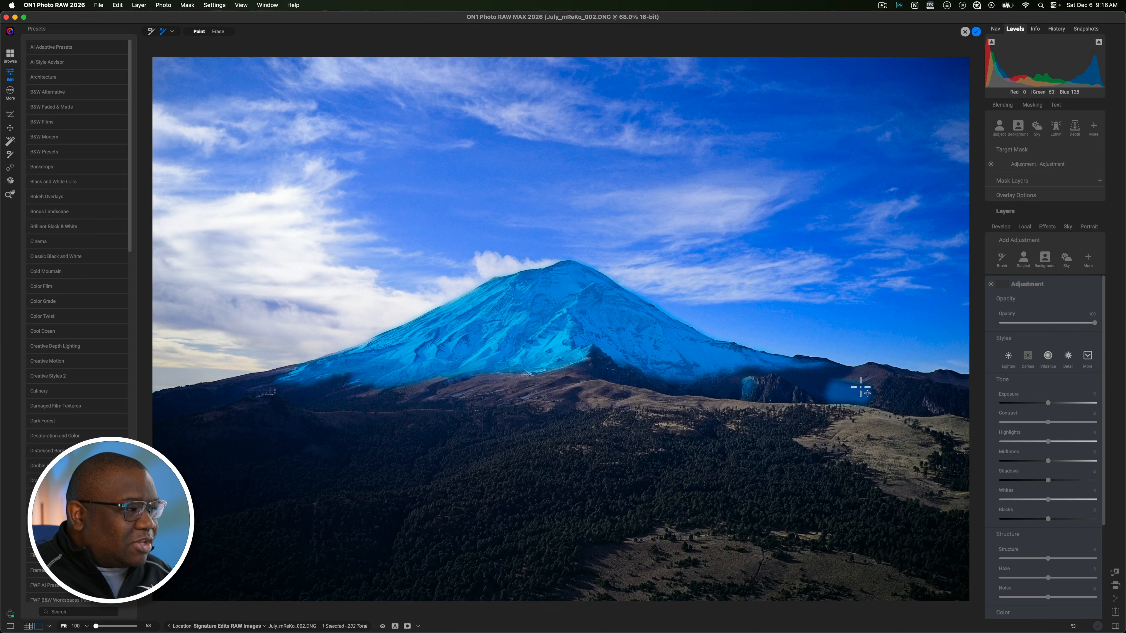
left_click(977, 31)
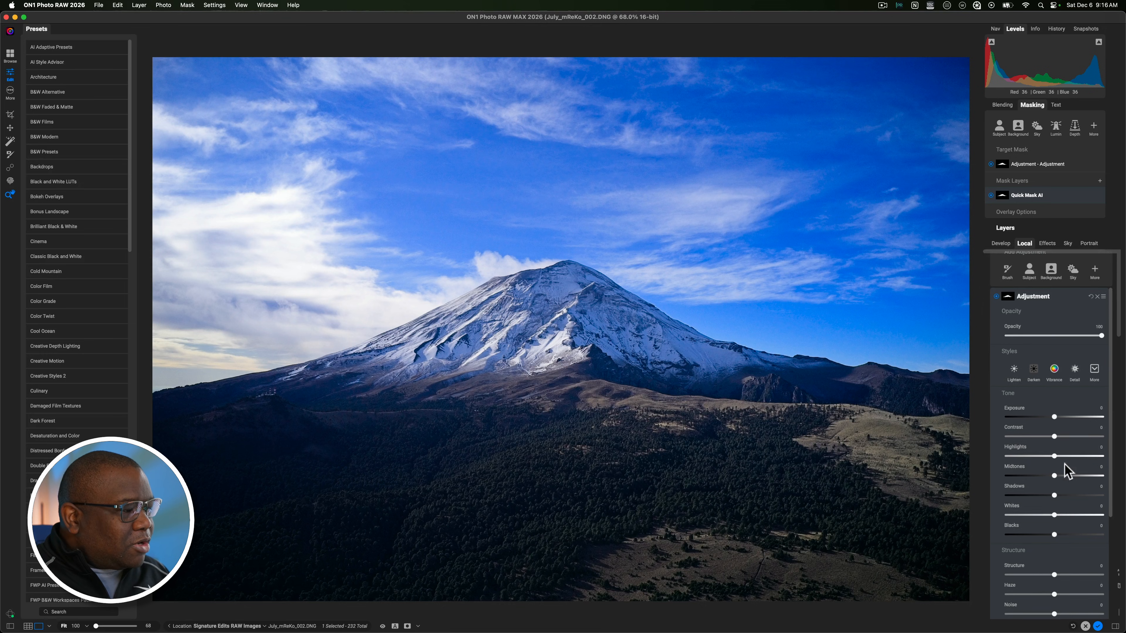
Step: Increase Structure in the local adjustment masked to the mountain
left_click_drag(1051, 566, 1078, 568)
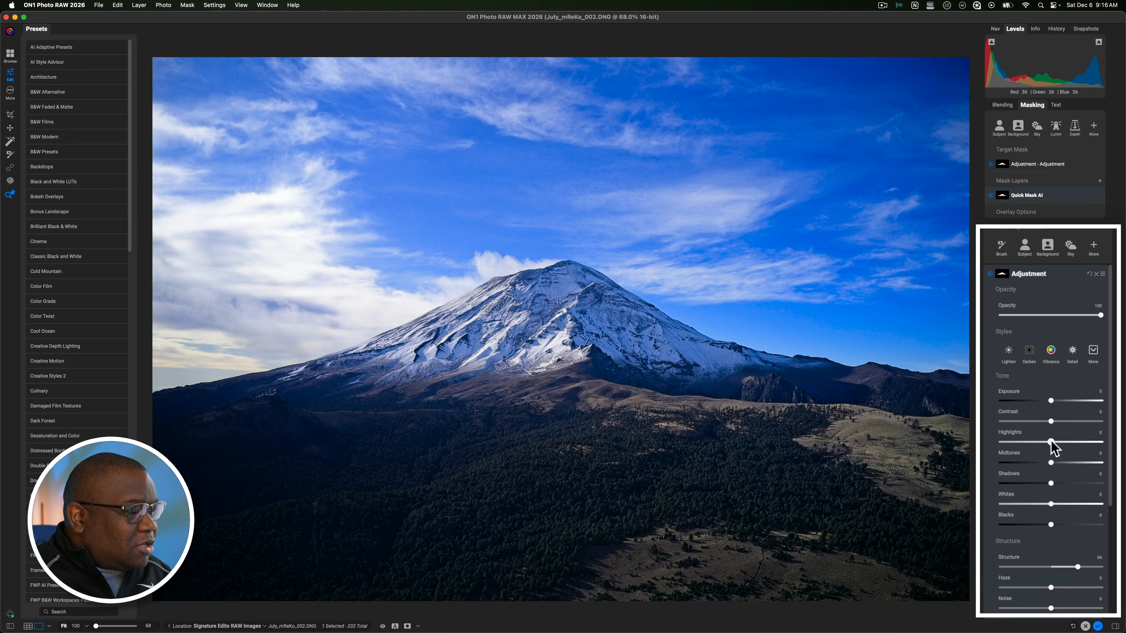
Step: Set the mountain adjustment's Contrast to 18, Highlights to 29 and Midtones to 12, lower Shadows, and compare the photo with and without the adjustment
left_click_drag(1051, 441, 1015, 442)
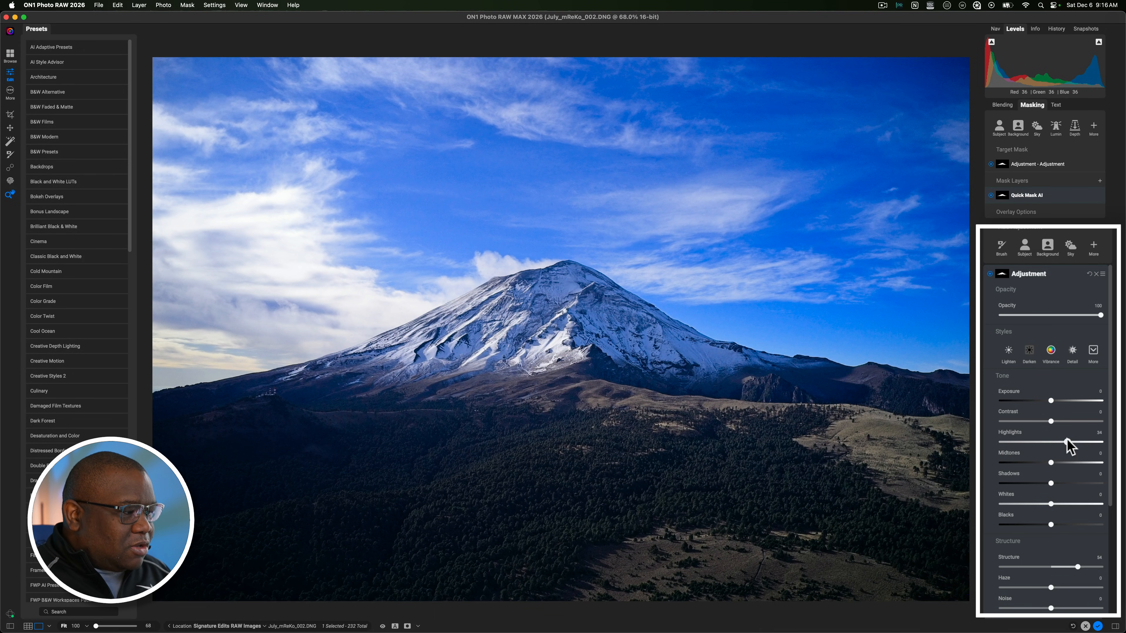
left_click_drag(1048, 444, 1065, 440)
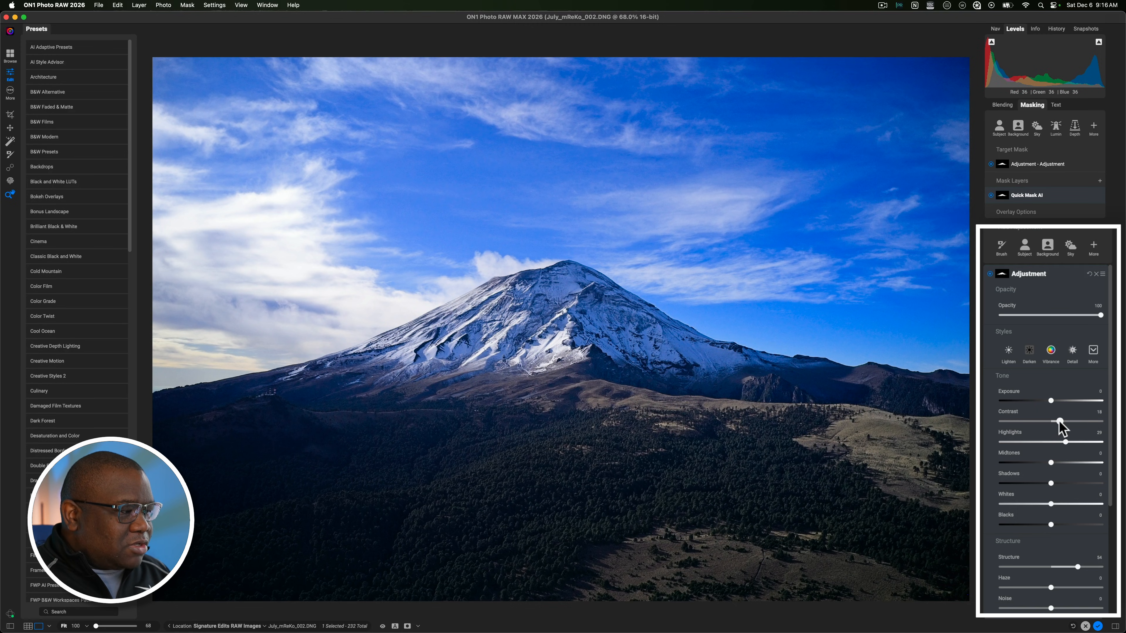
left_click(1060, 421)
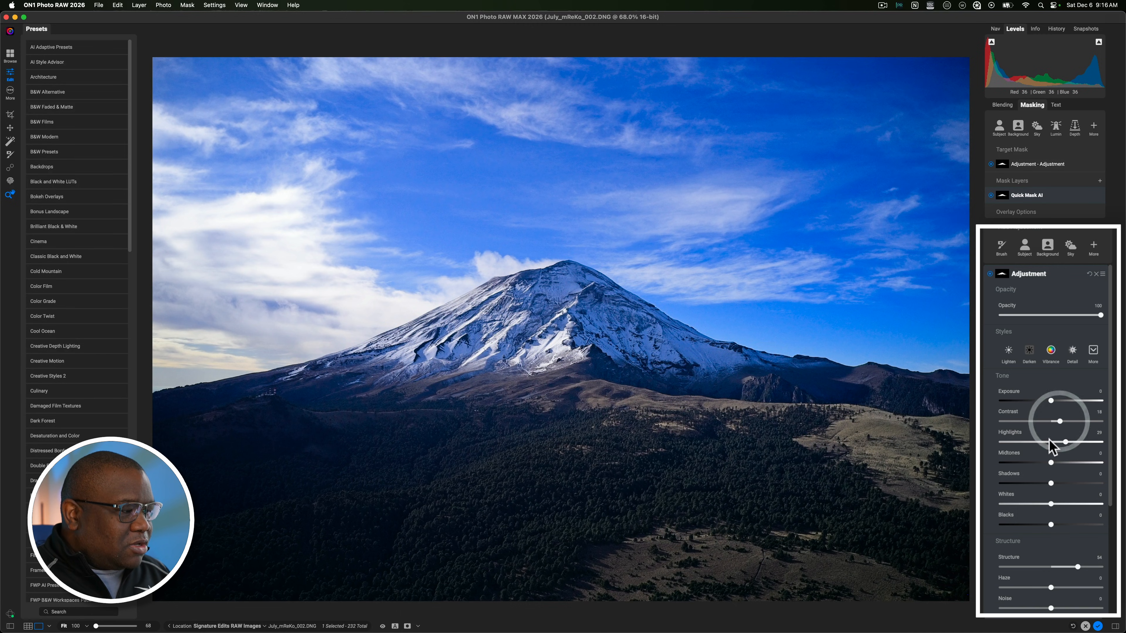
left_click(1057, 462)
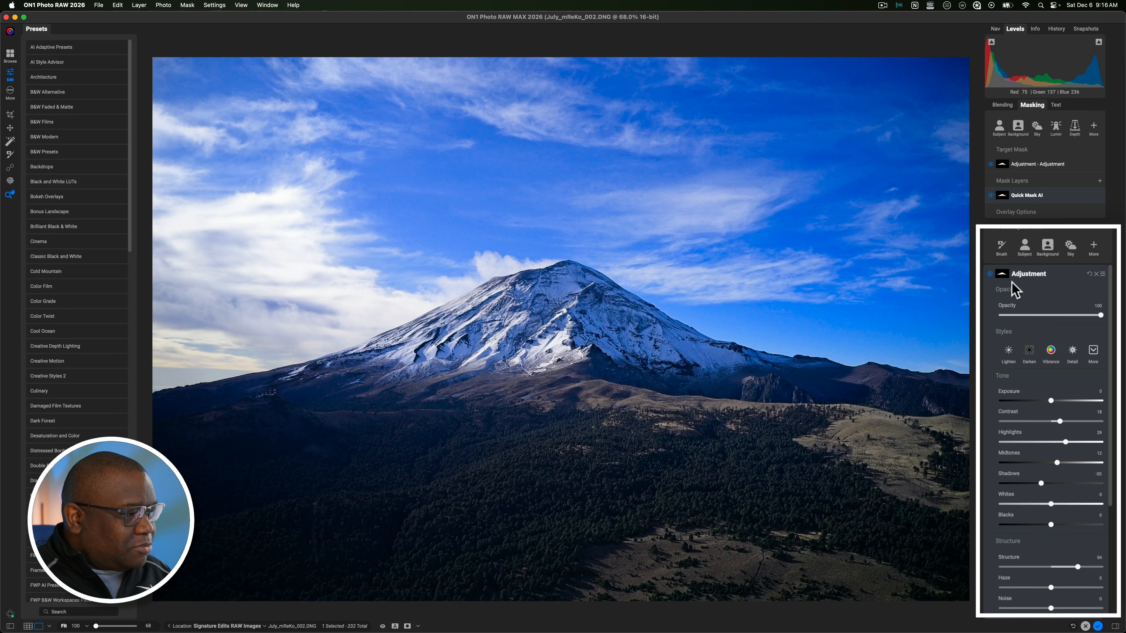
left_click(991, 274)
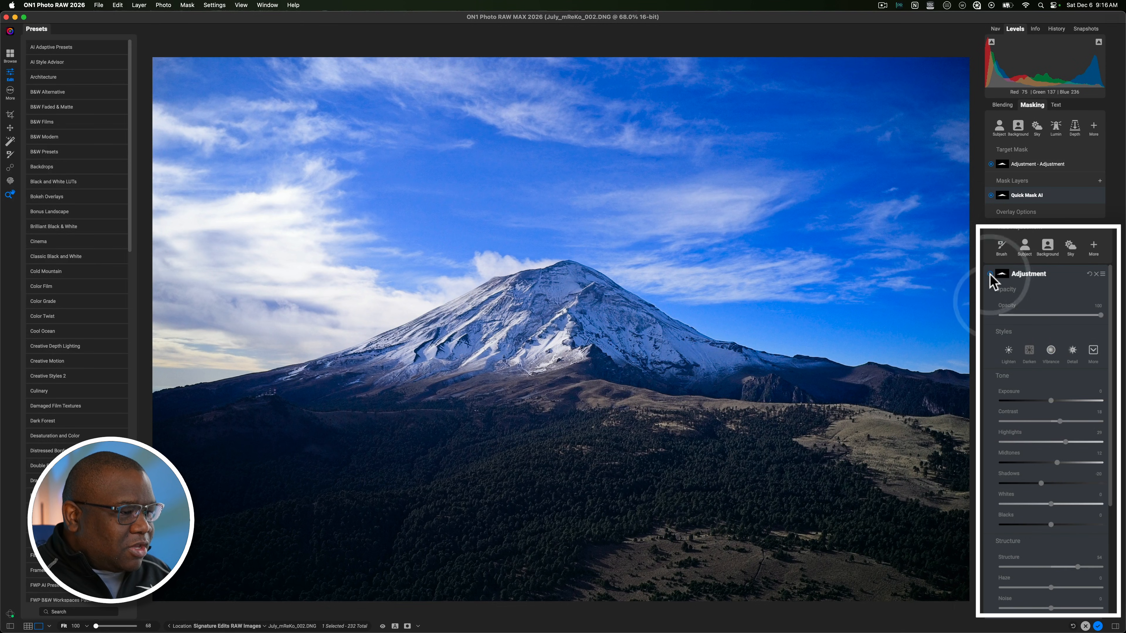
left_click(990, 274)
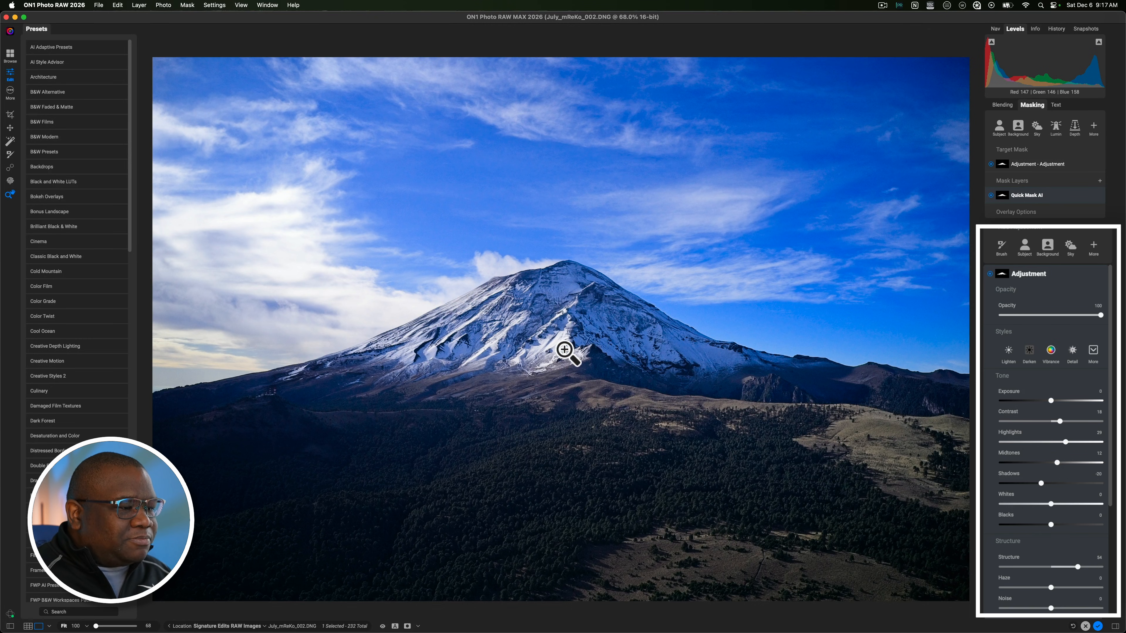
Step: Add a second local adjustment masked to the sky and inspect its black-and-white mask
left_click(1039, 275)
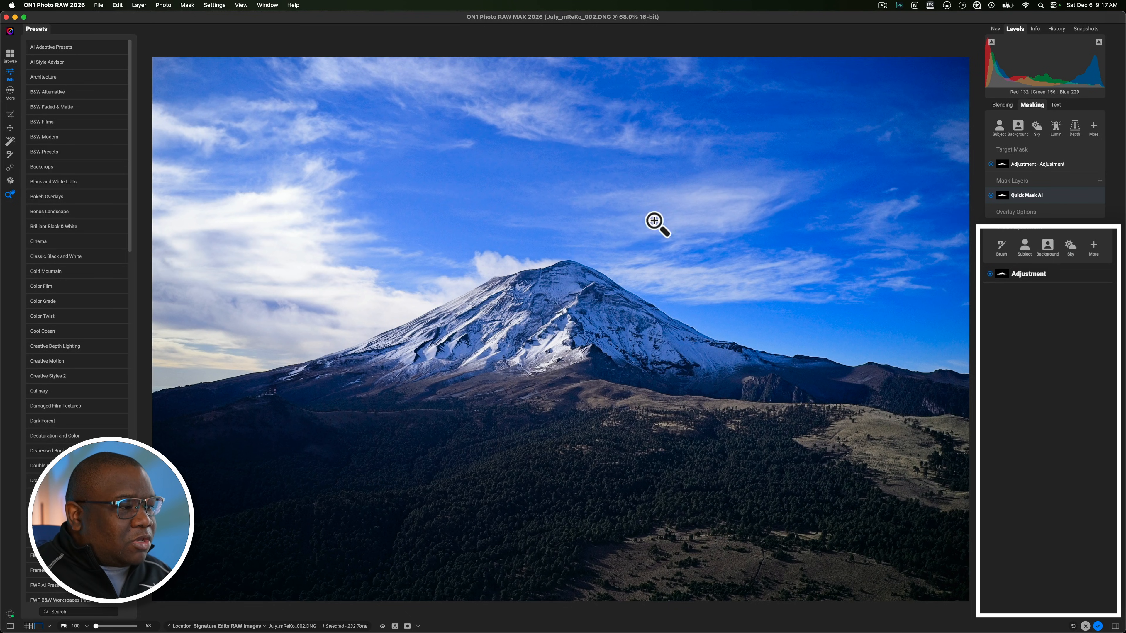
left_click(1072, 248)
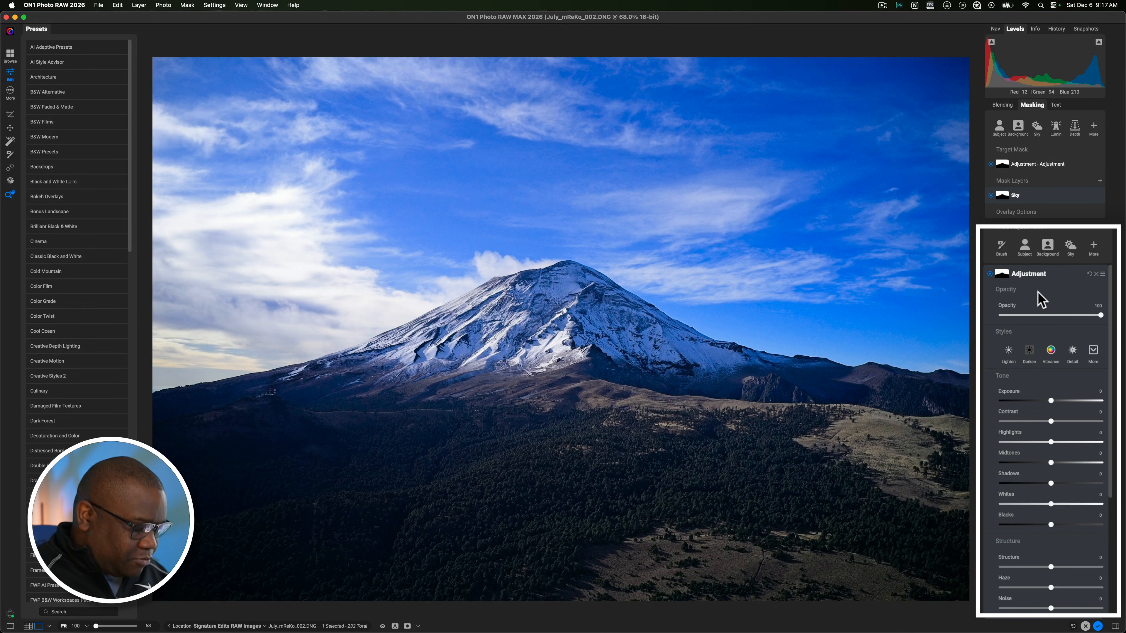
key("o")
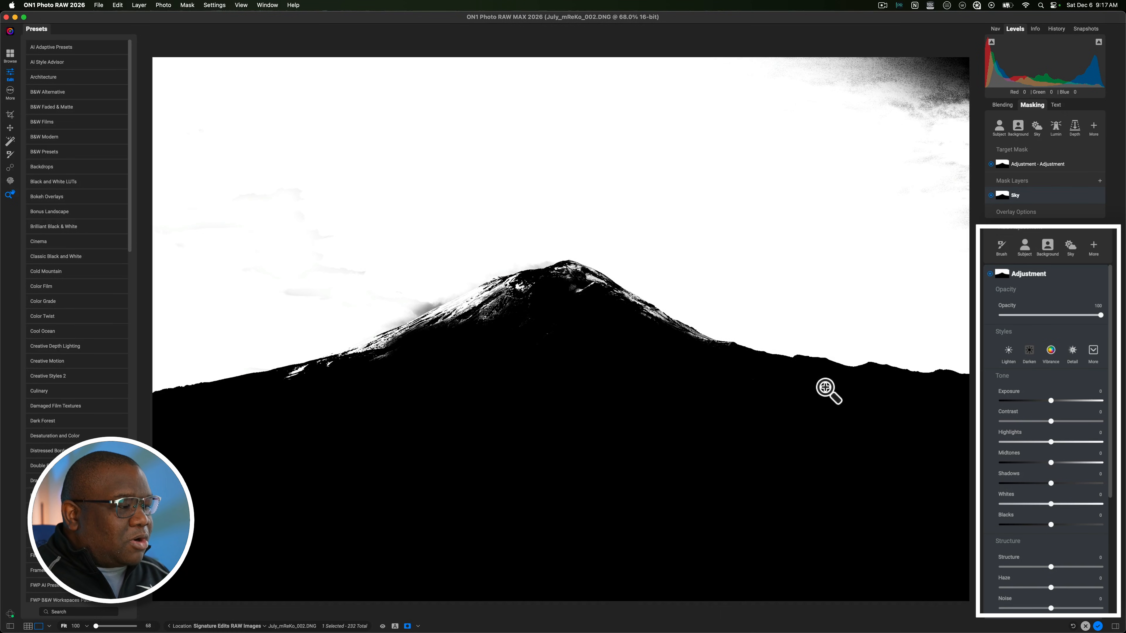
key("o")
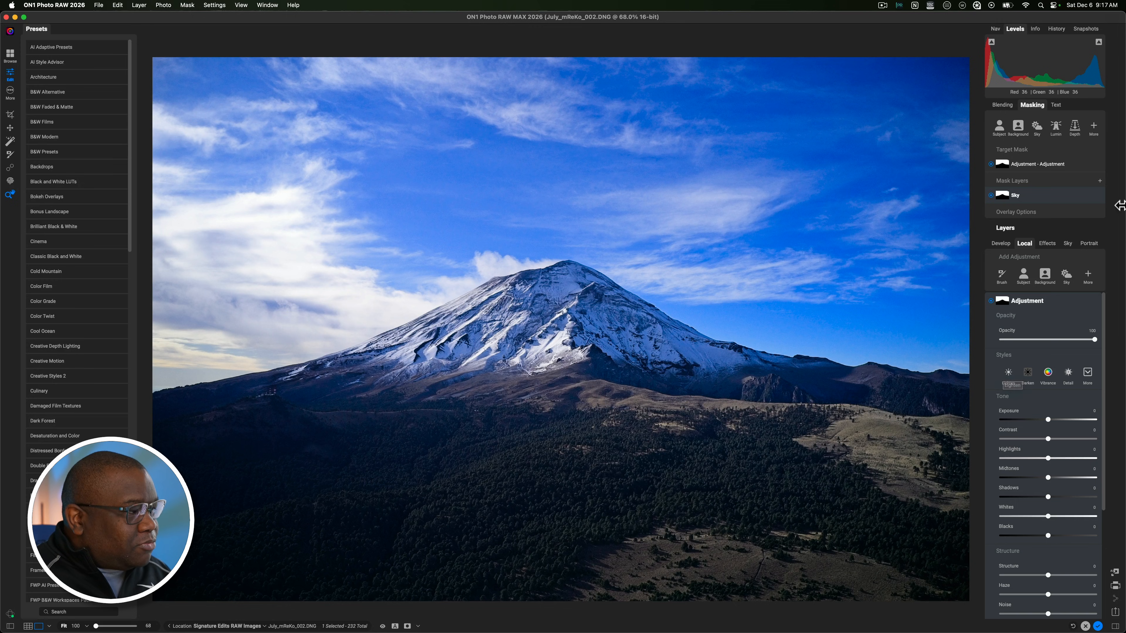
Step: Try adding a Quick Mask AI layer in Add mode over the mountain to the sky mask, and inspect the combined mask
left_click(1080, 146)
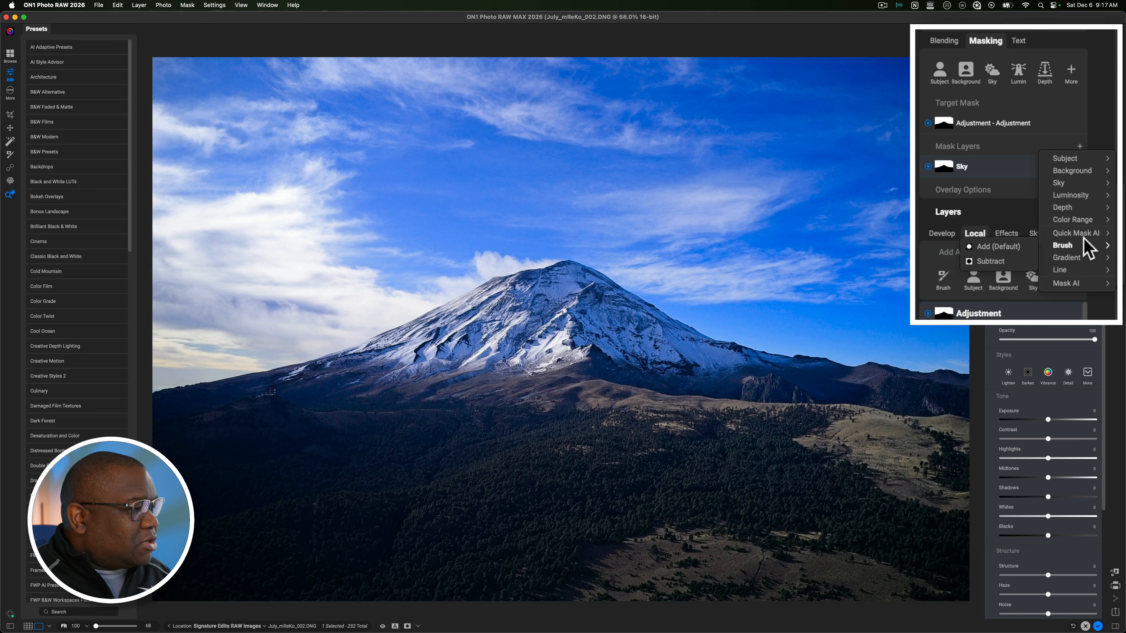
mouse_move(1085, 236)
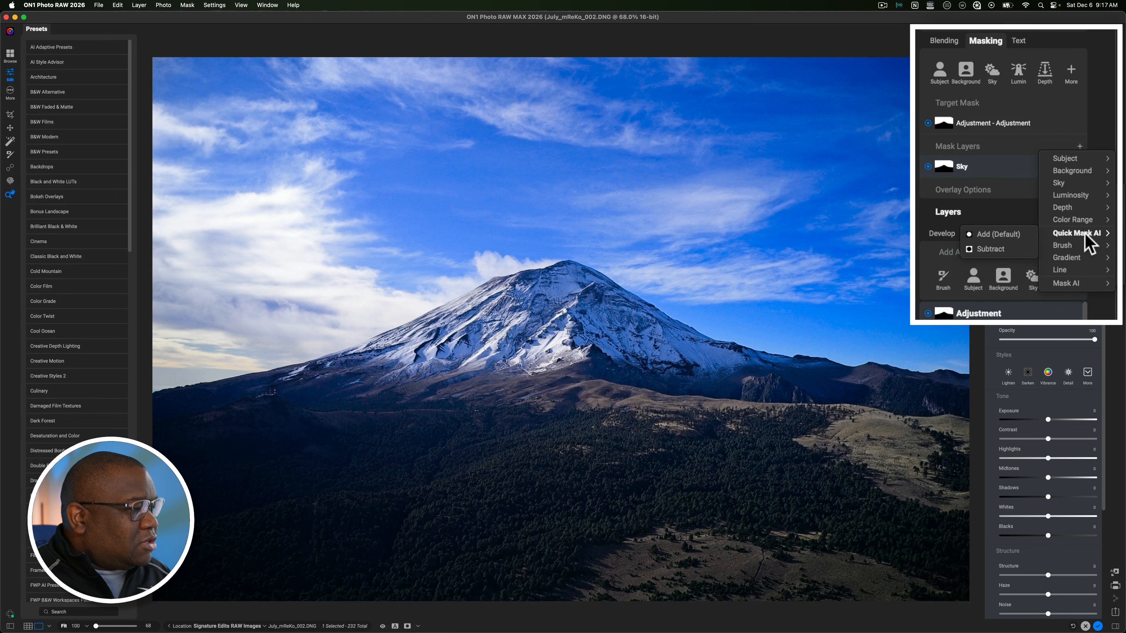
left_click(1002, 235)
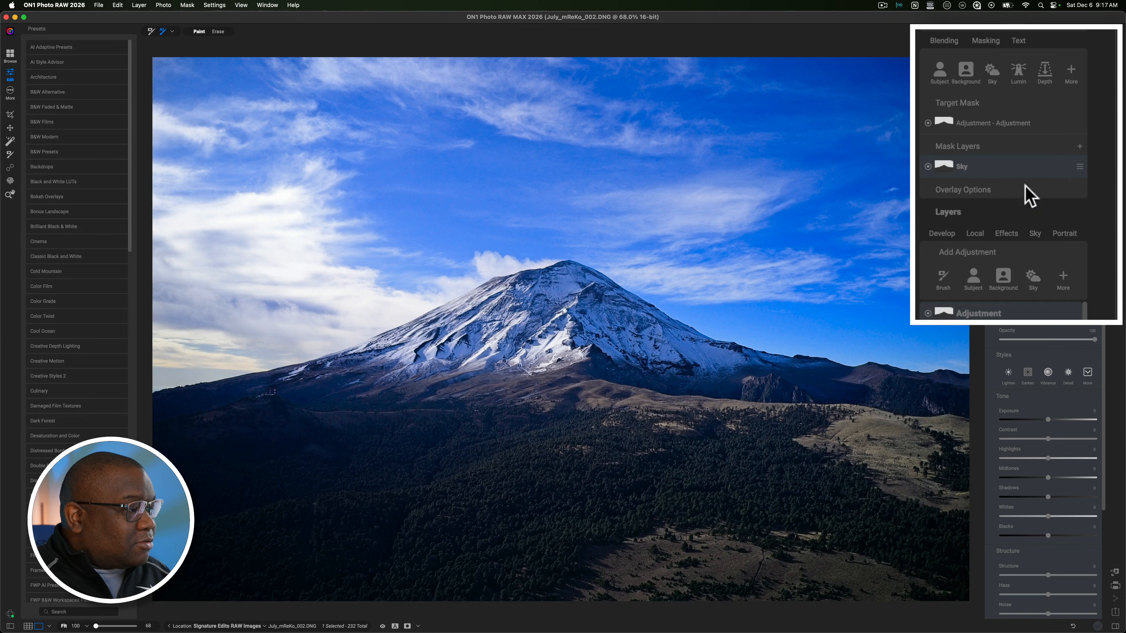
left_click(558, 318)
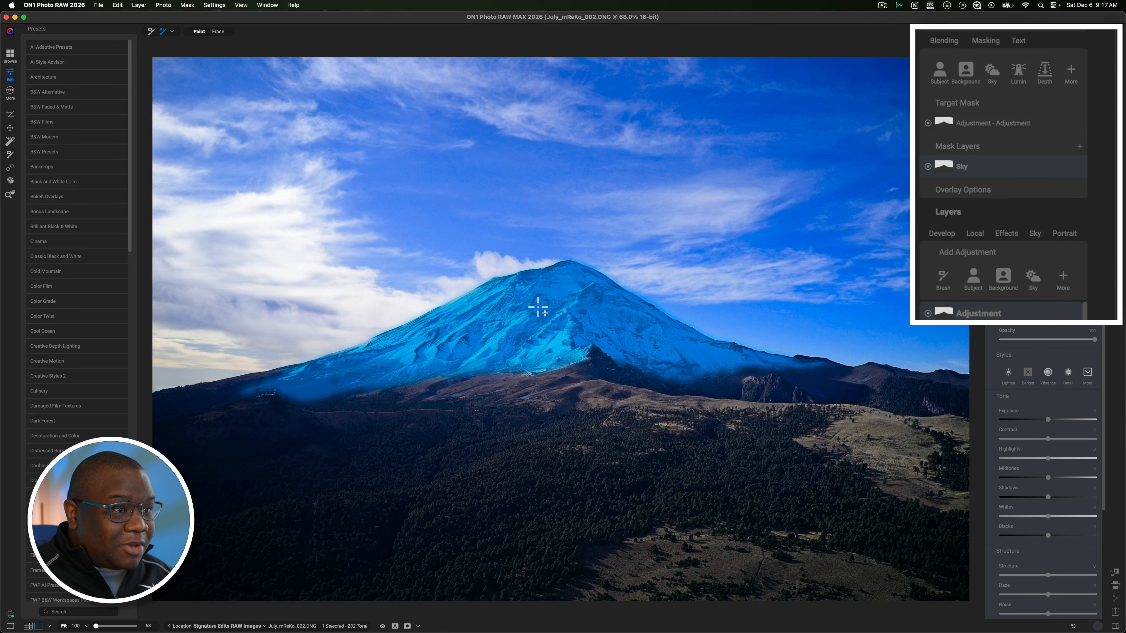
left_click(538, 307)
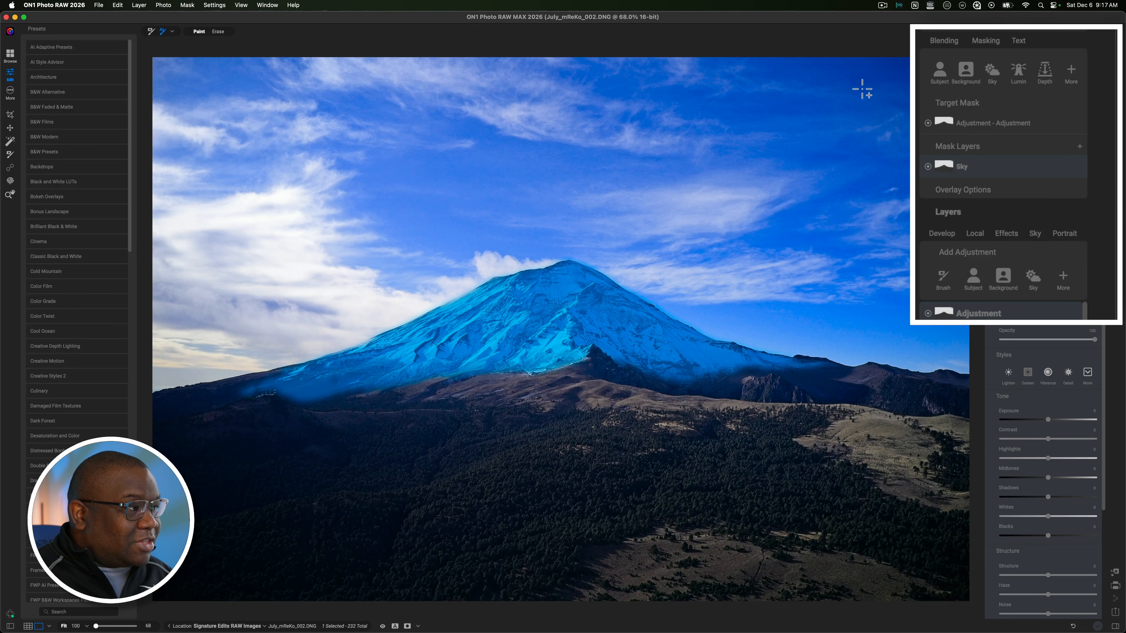
left_click(977, 32)
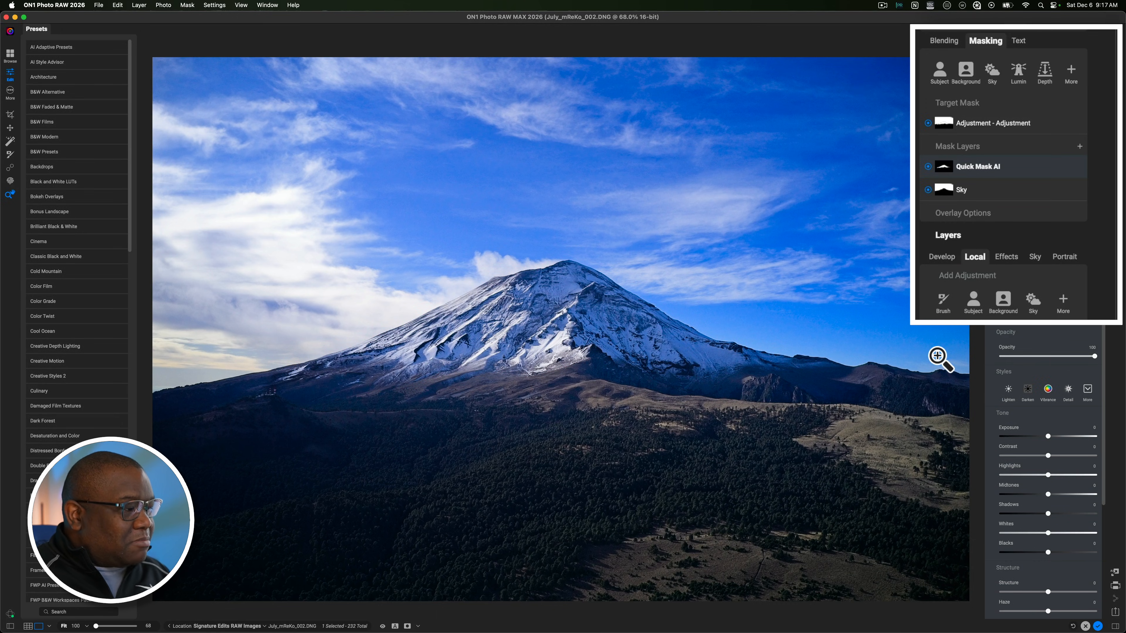
key("o")
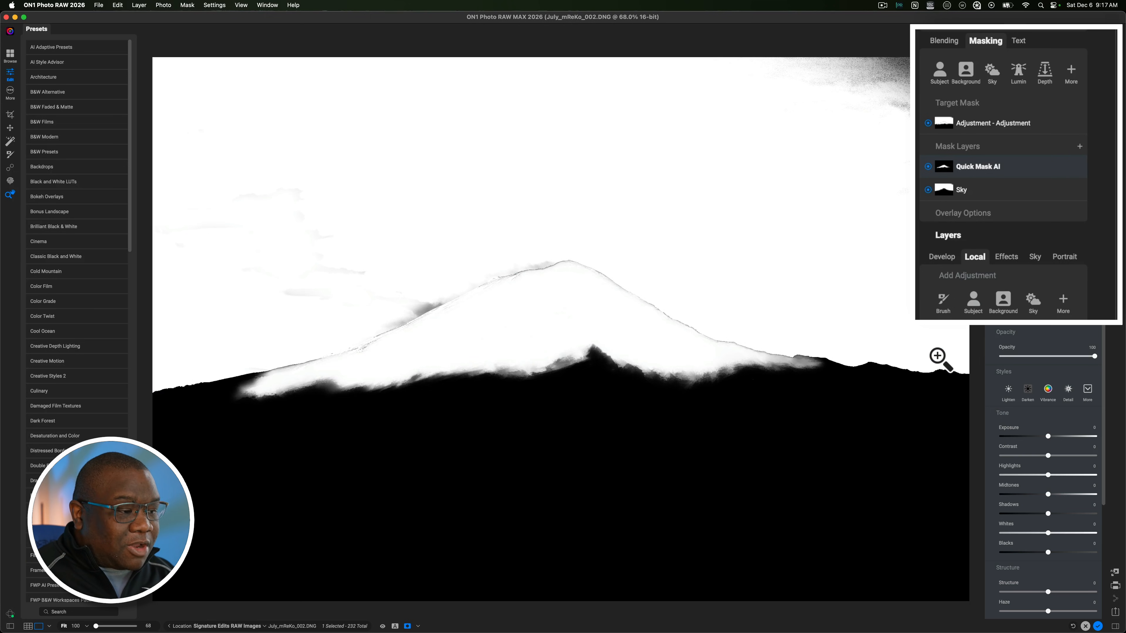
key("o")
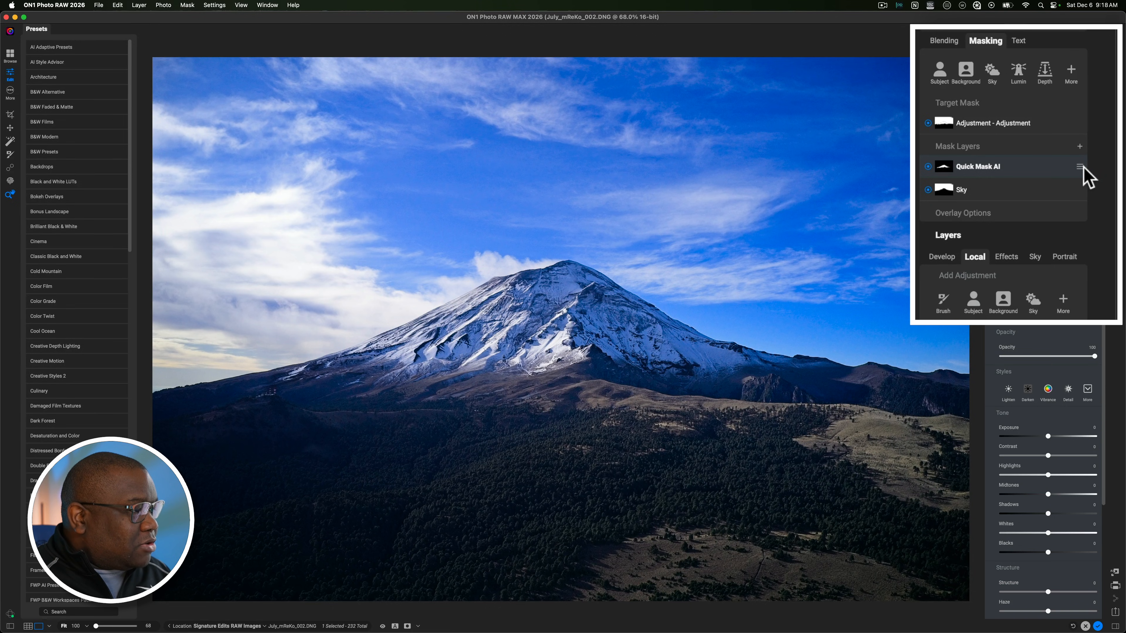
Step: Try switching the Quick Mask AI layer's mode to Subtract and inspect the mask again
left_click(1080, 167)
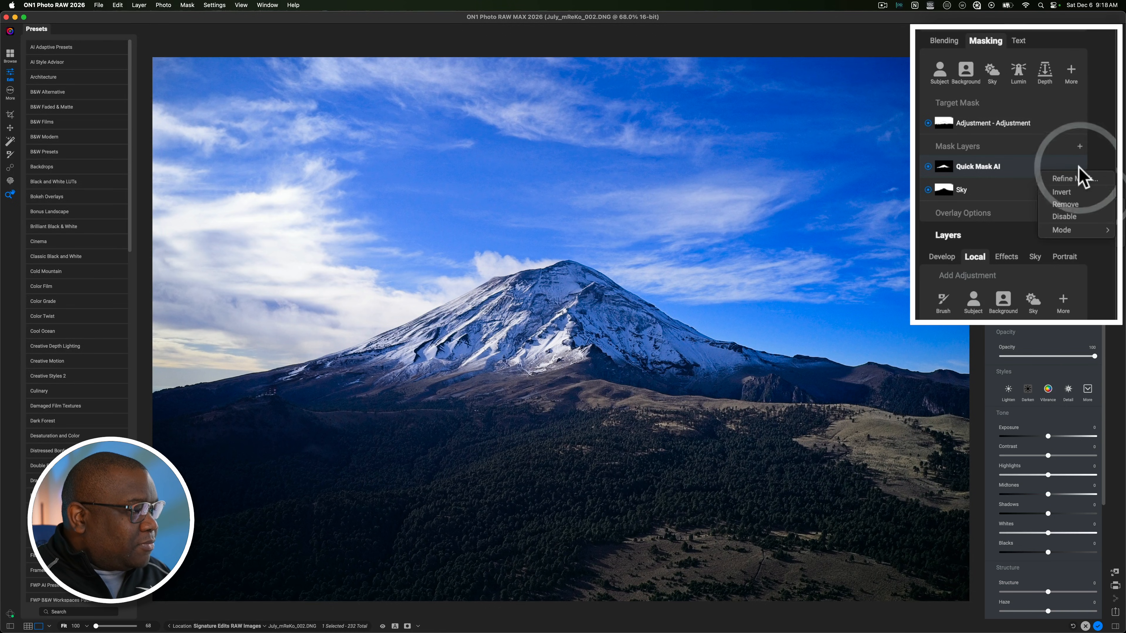
mouse_move(1062, 231)
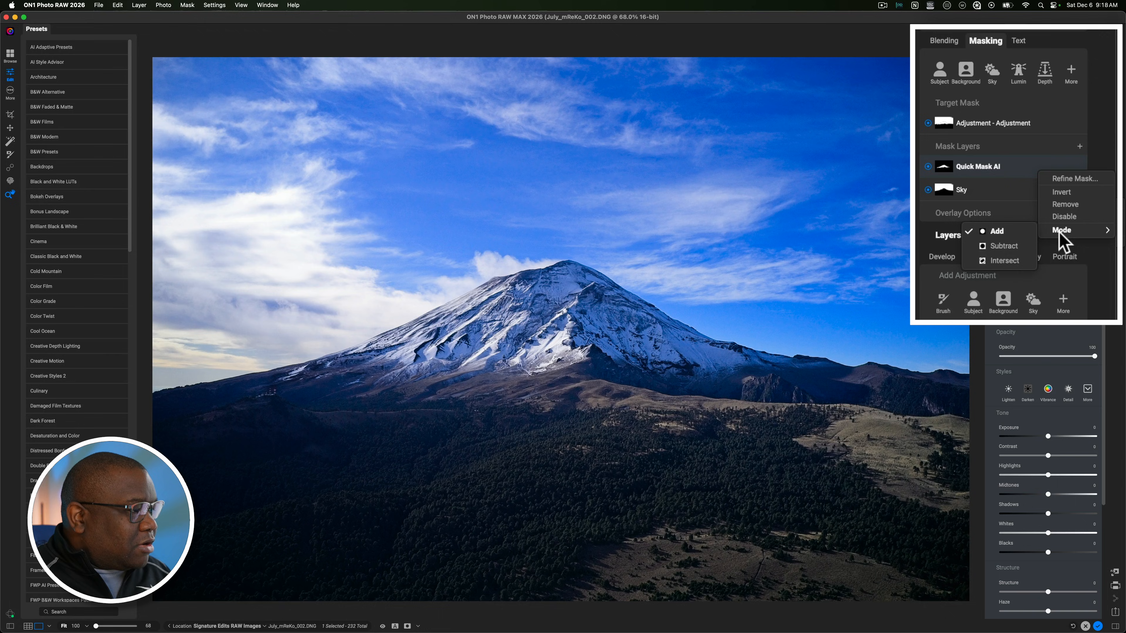
left_click(1005, 247)
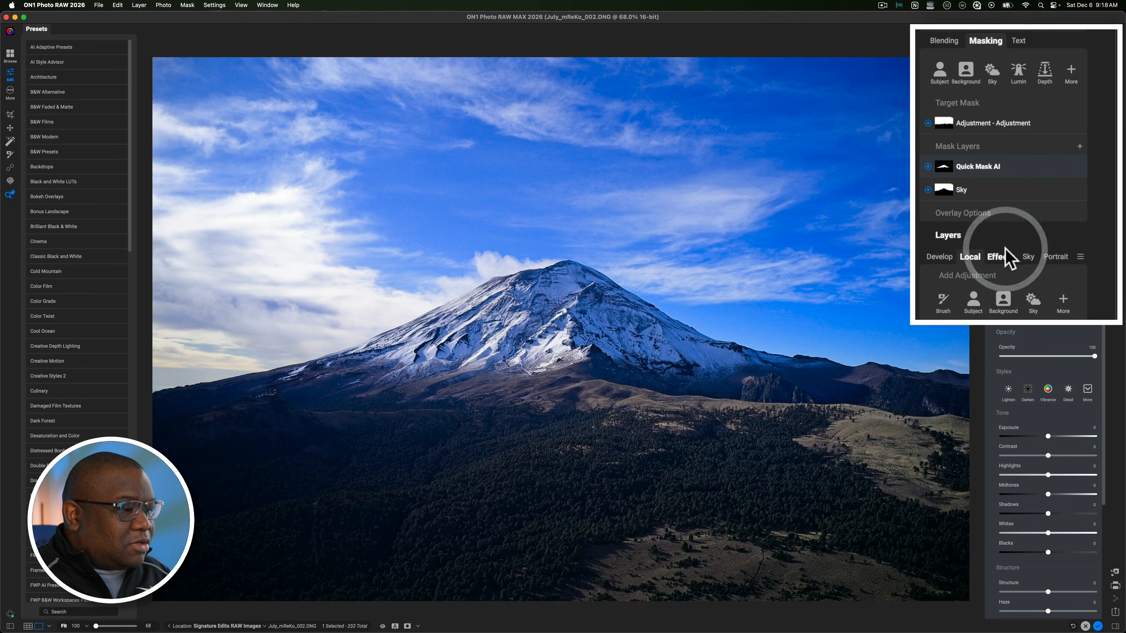
key("o")
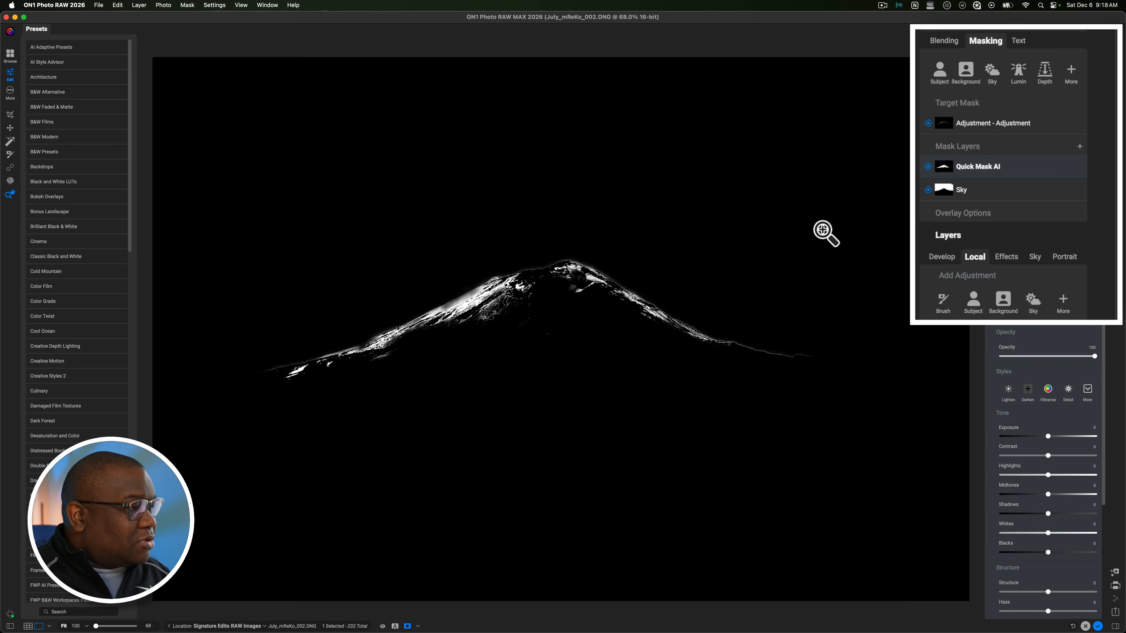
key("o")
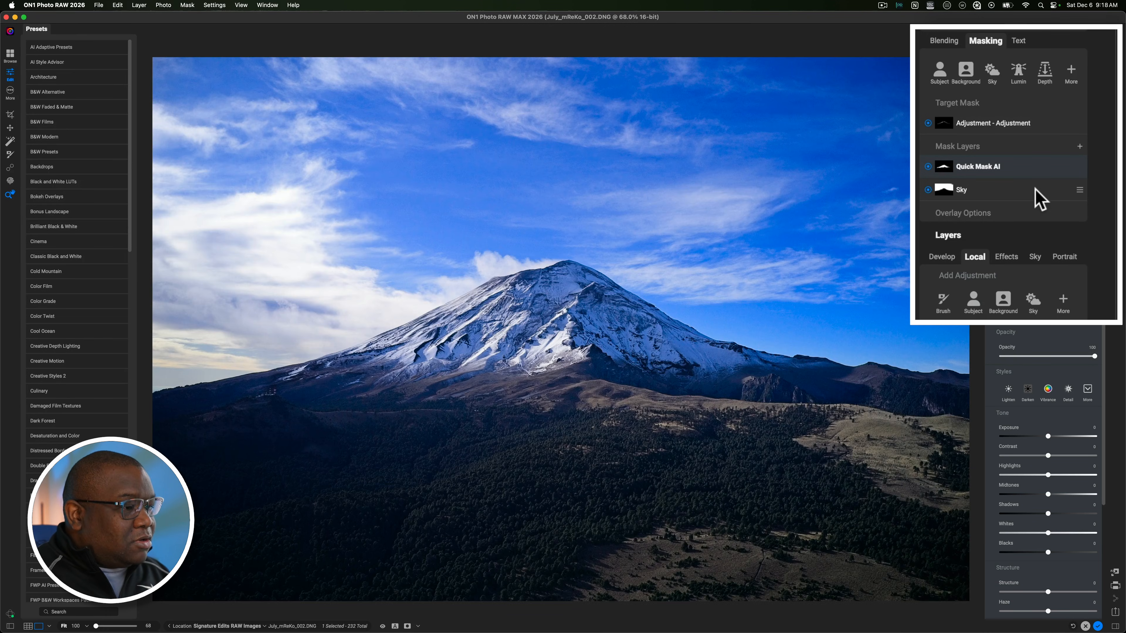
Step: Replace the Quick Mask AI layer with one created in Subtract mode over the mountain, and check the refined sky mask
left_click(1080, 190)
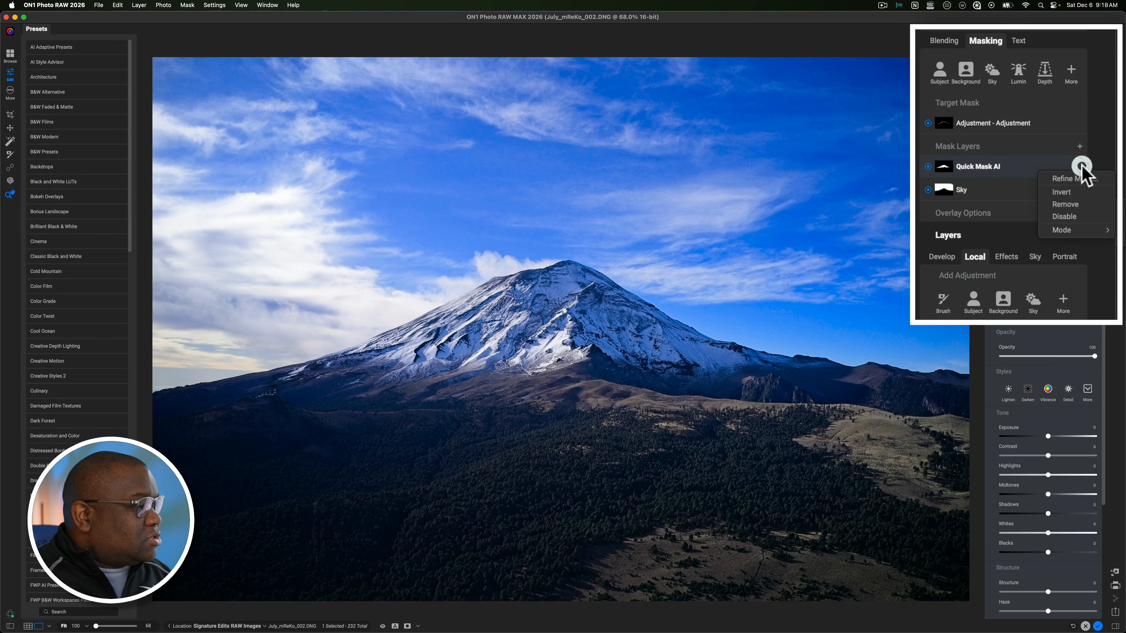
left_click(1075, 204)
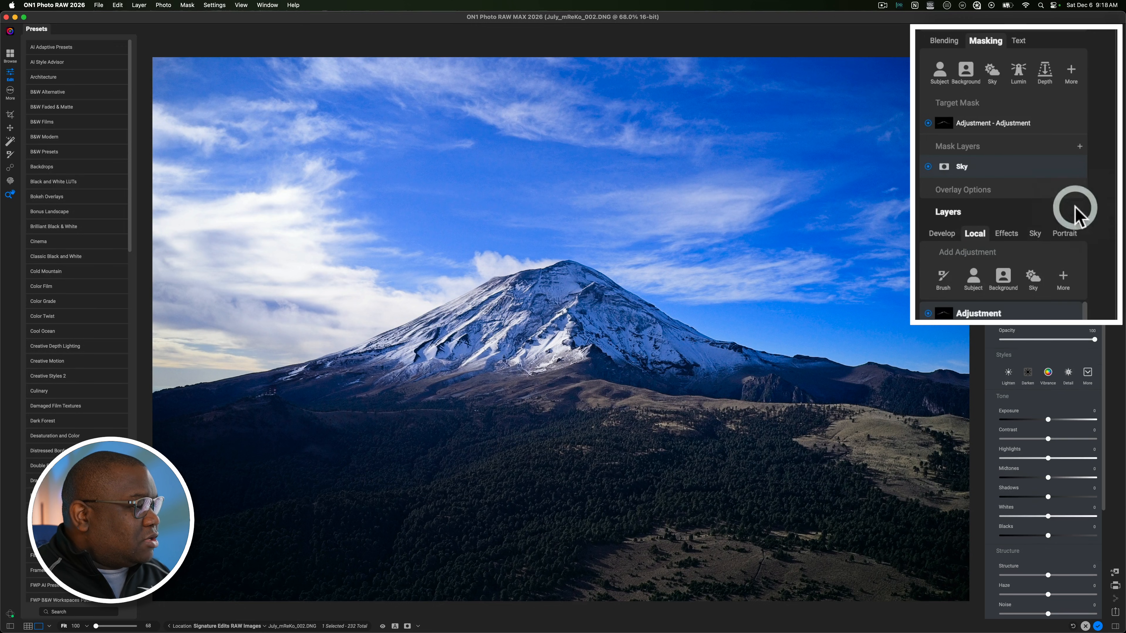
left_click(1080, 146)
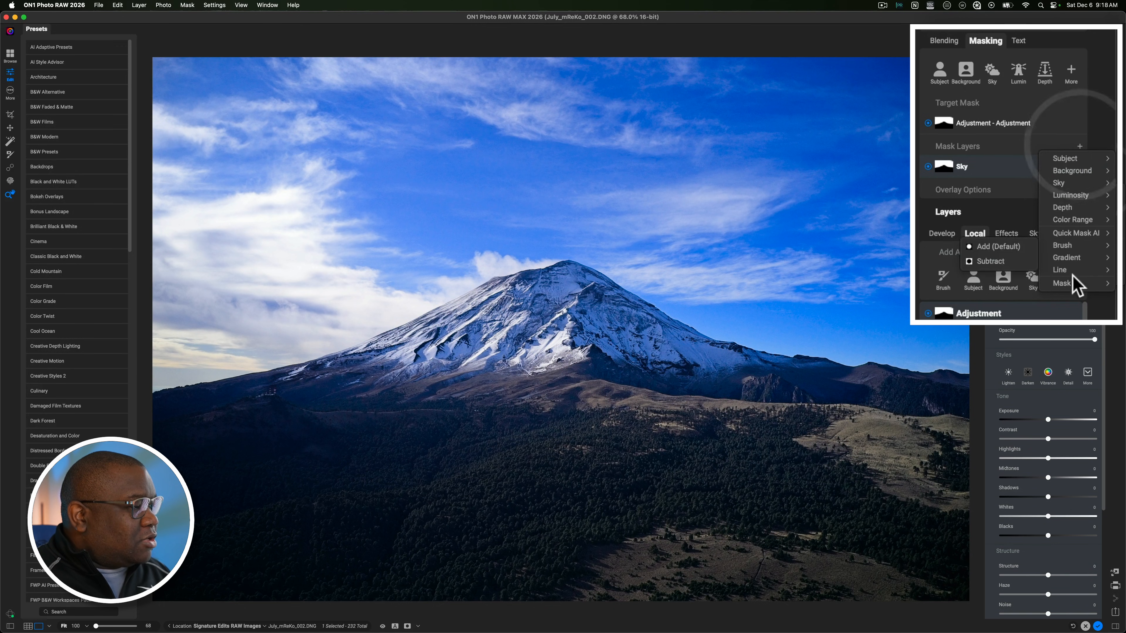
mouse_move(1079, 235)
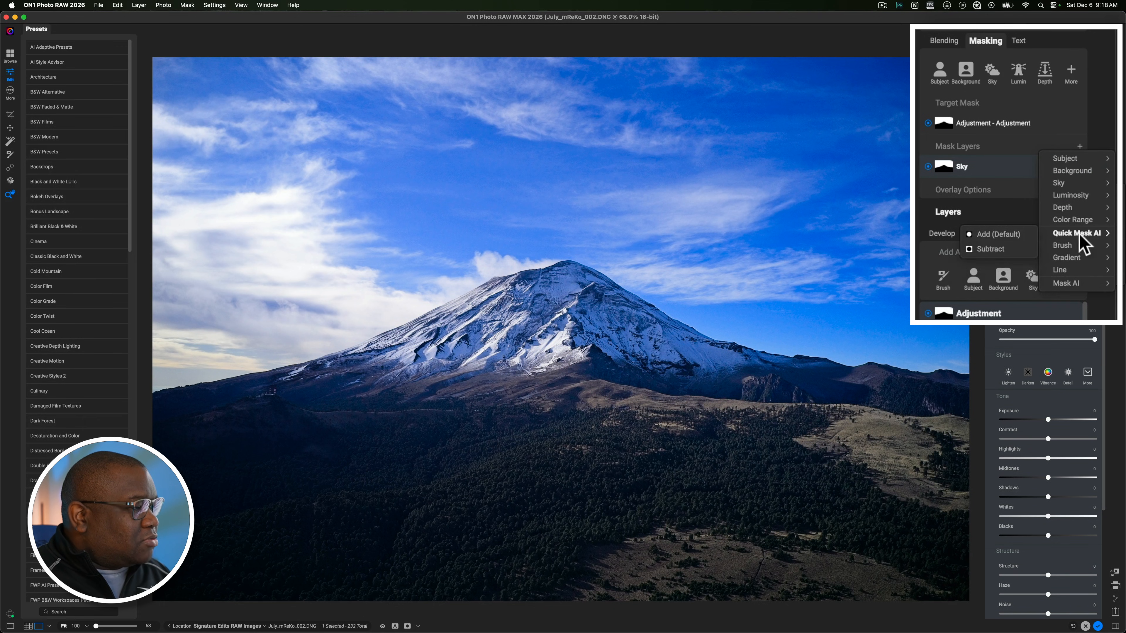
left_click(991, 249)
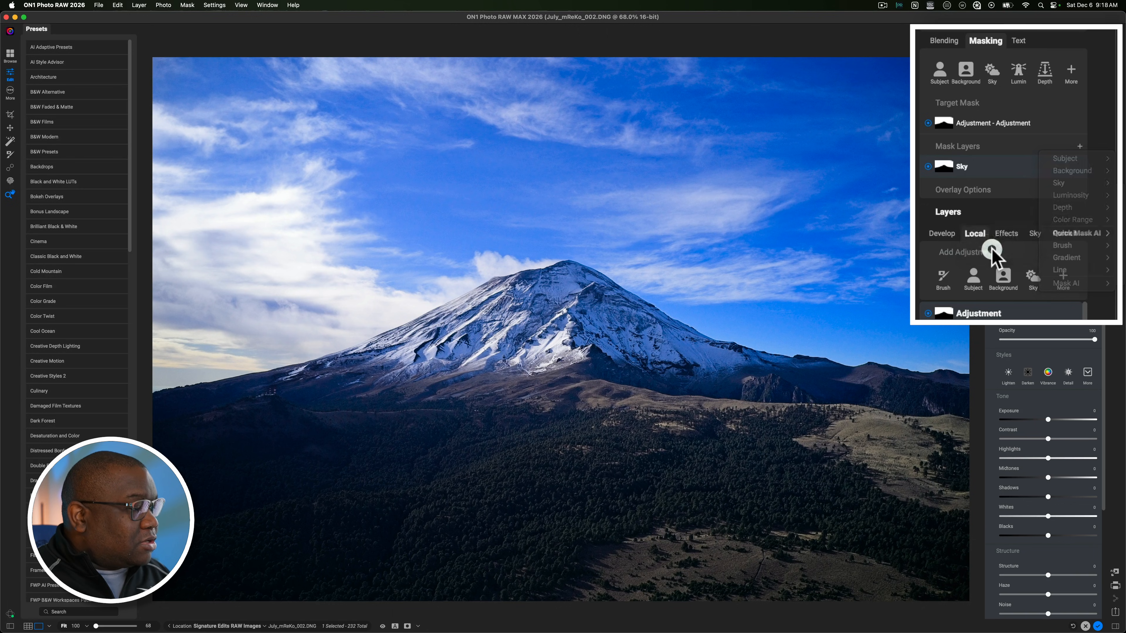
left_click(538, 303)
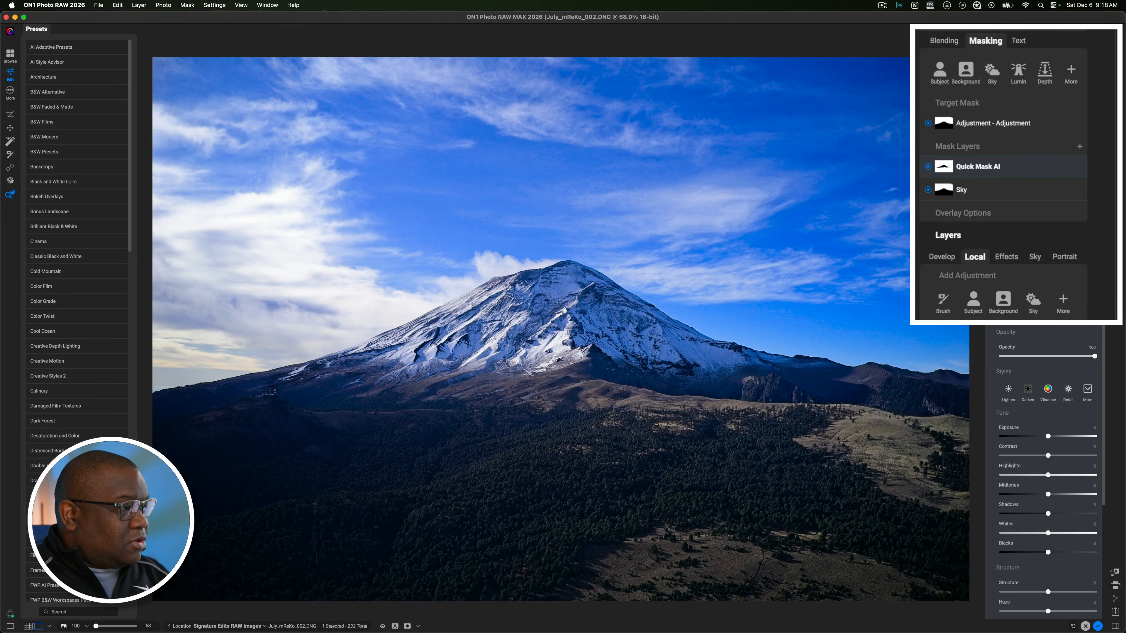
key("o")
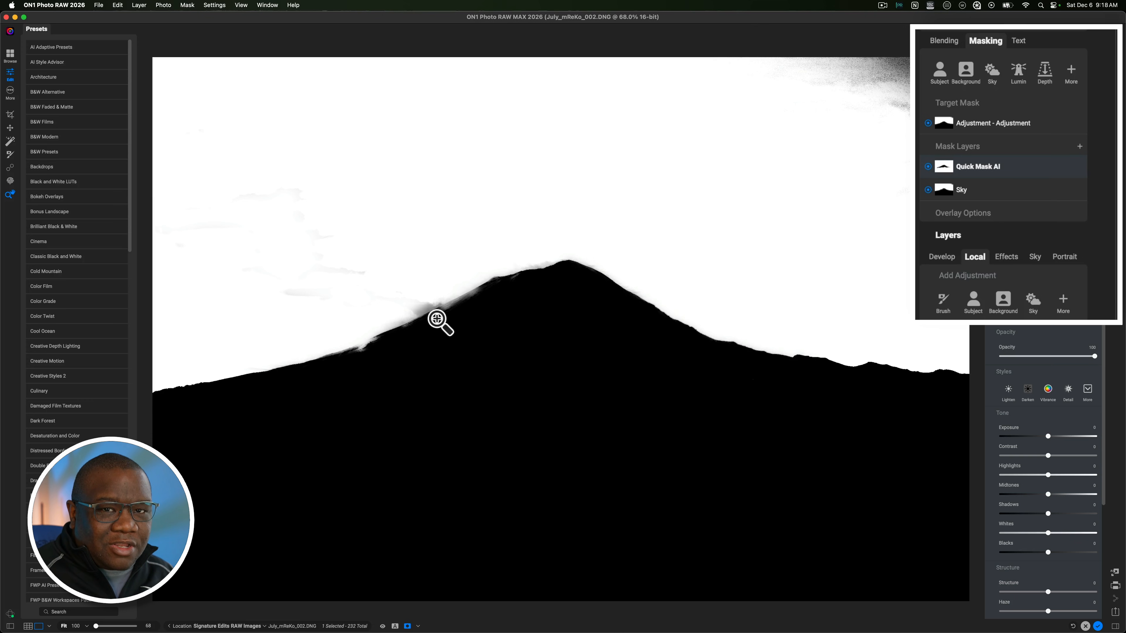
key("o")
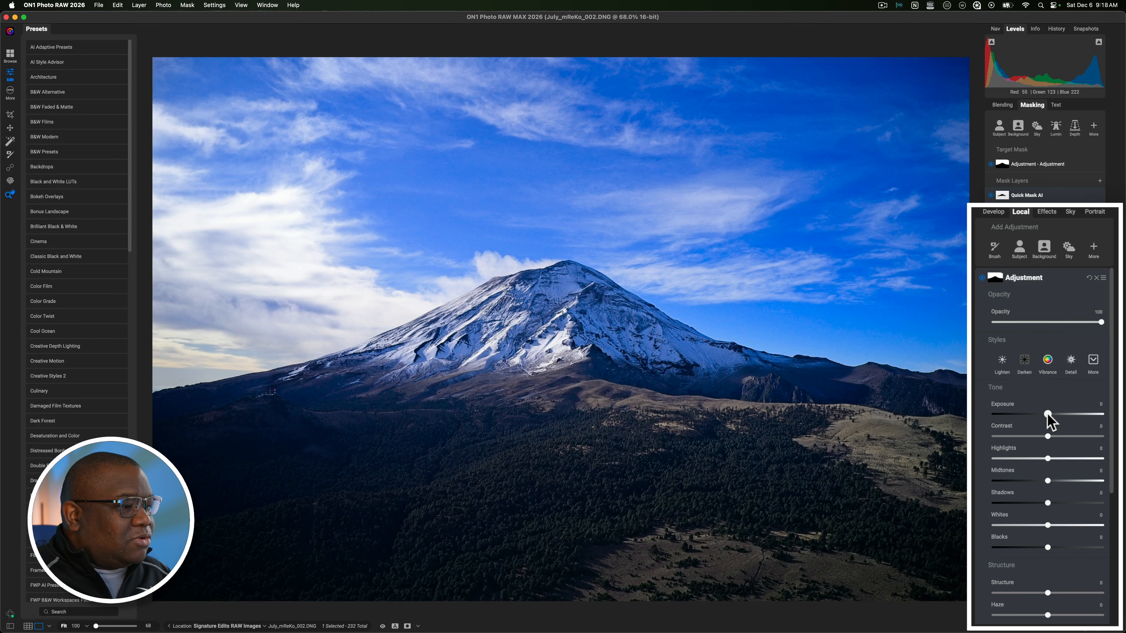
Step: Set the sky adjustment's Exposure to -0.3 and its Saturation to -14
left_click_drag(1047, 414, 1046, 414)
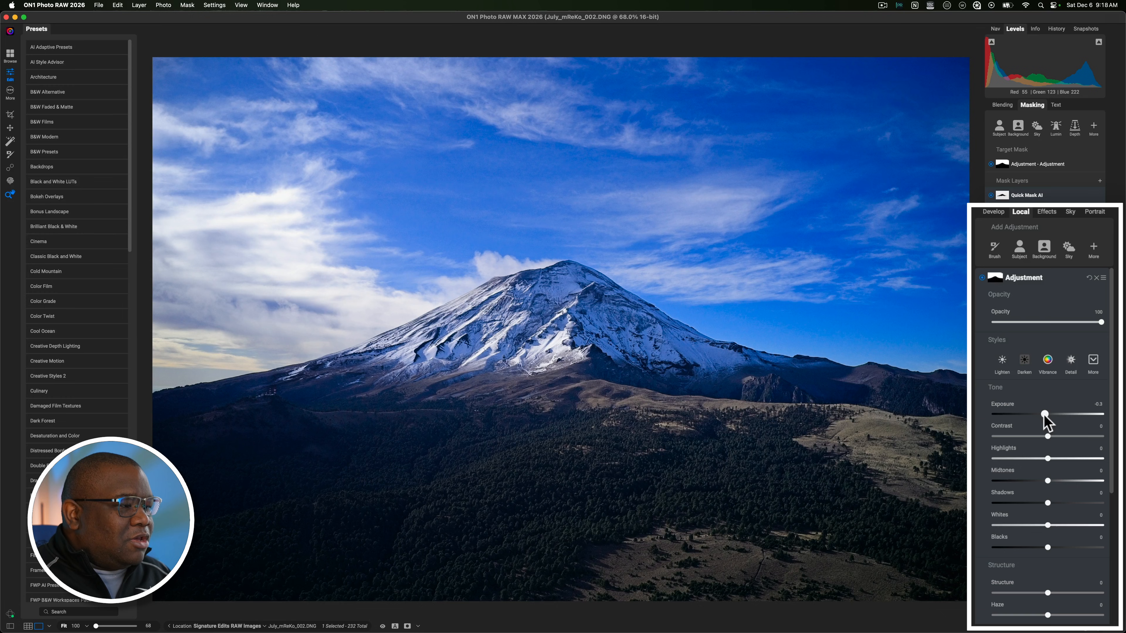
left_click(1044, 415)
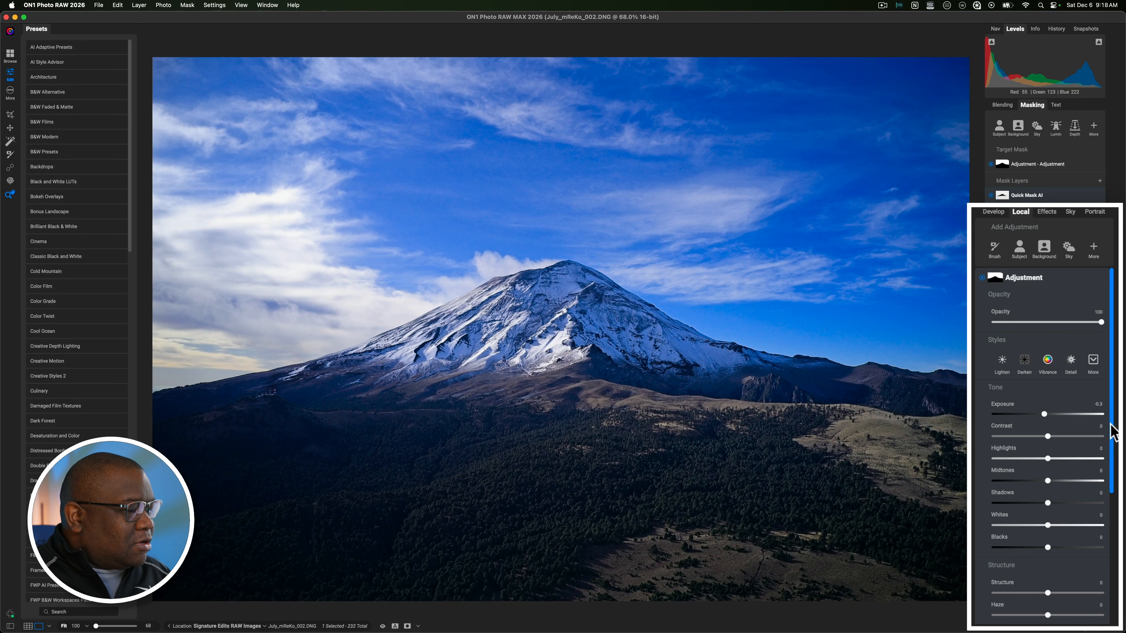
left_click_drag(1112, 427, 1115, 583)
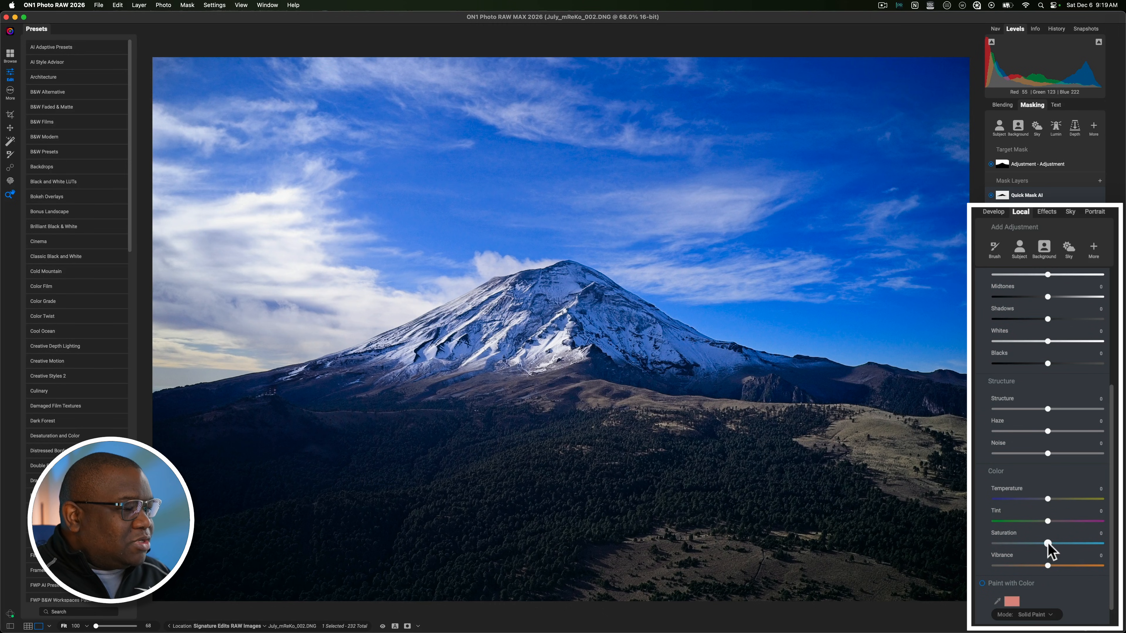
left_click_drag(1040, 544, 1039, 544)
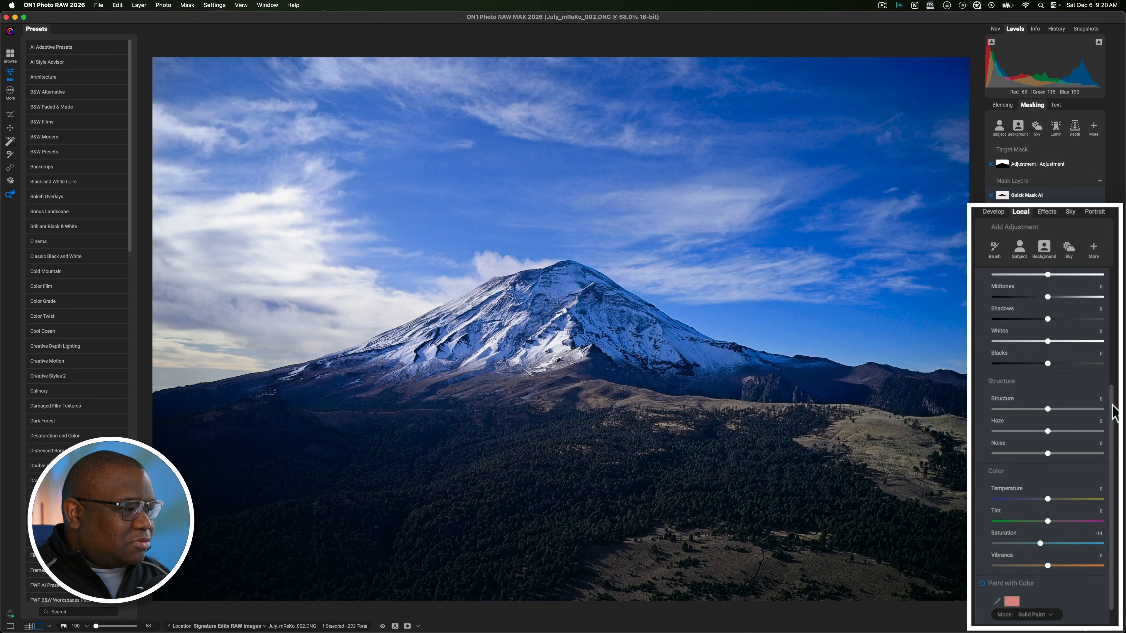
Step: Compare the photo with the sky adjustment turned off and on, and collapse that adjustment
left_click_drag(1114, 412, 1101, 277)
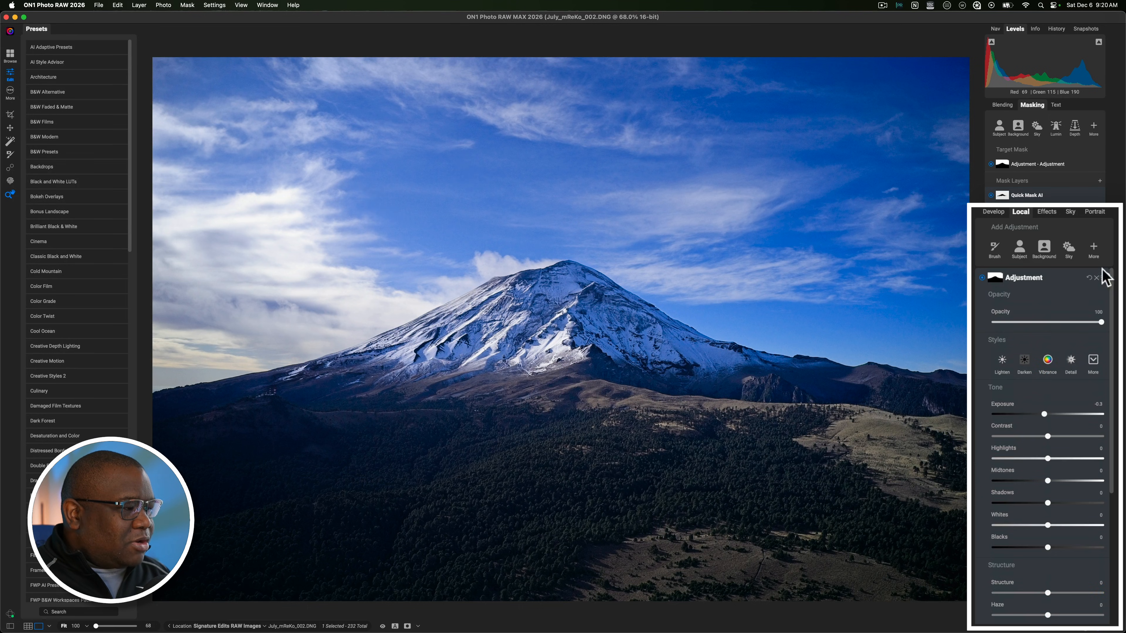
left_click(982, 277)
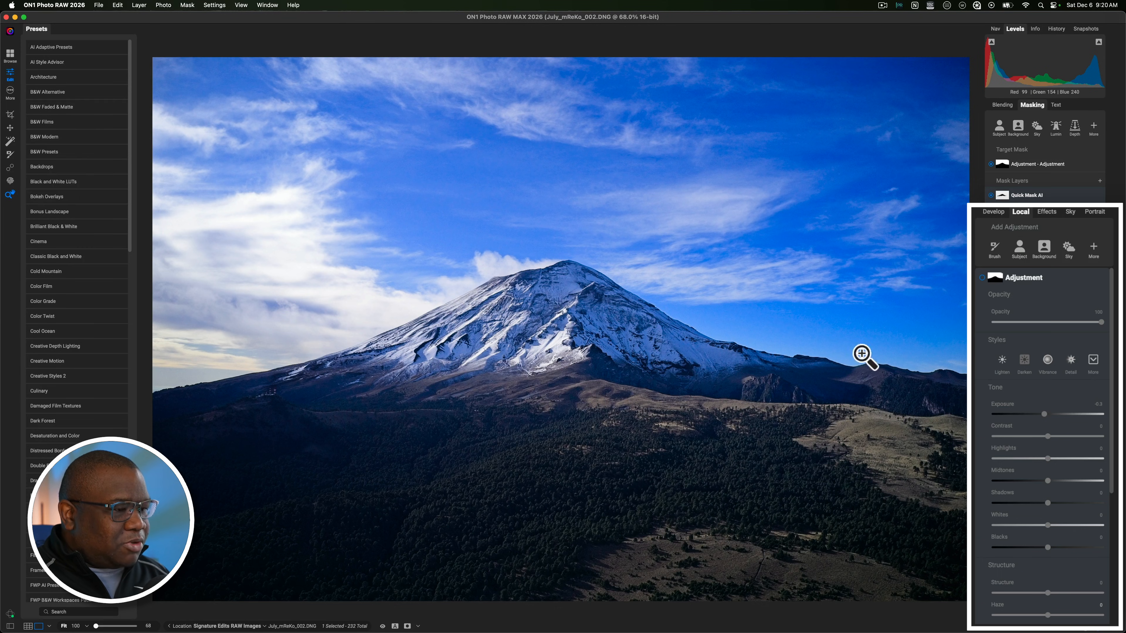
left_click(982, 278)
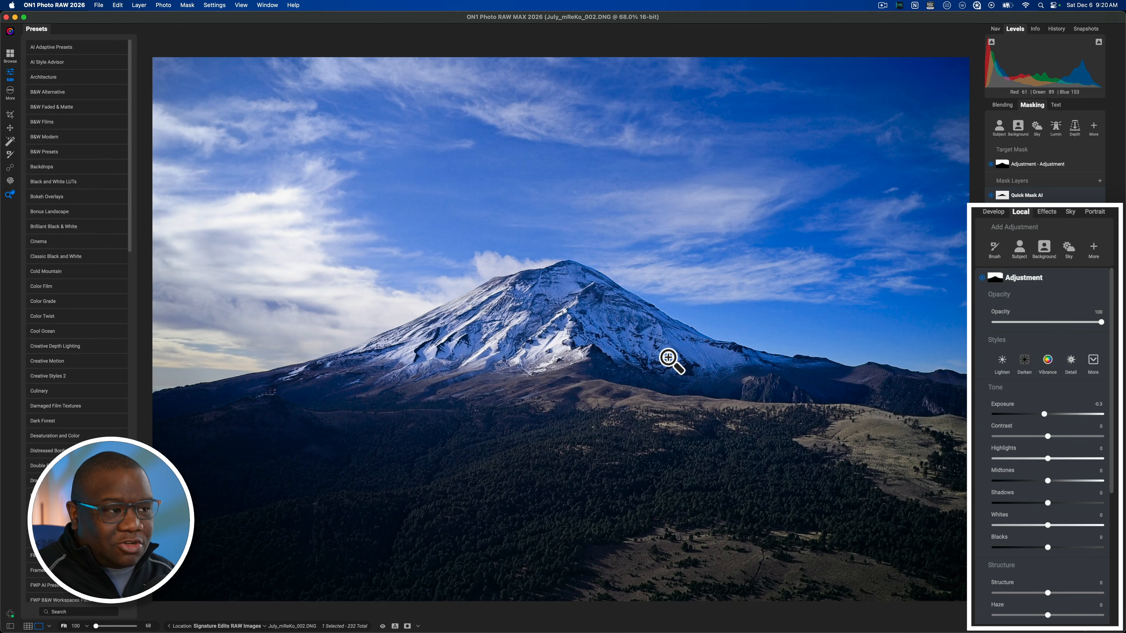
left_click(1055, 280)
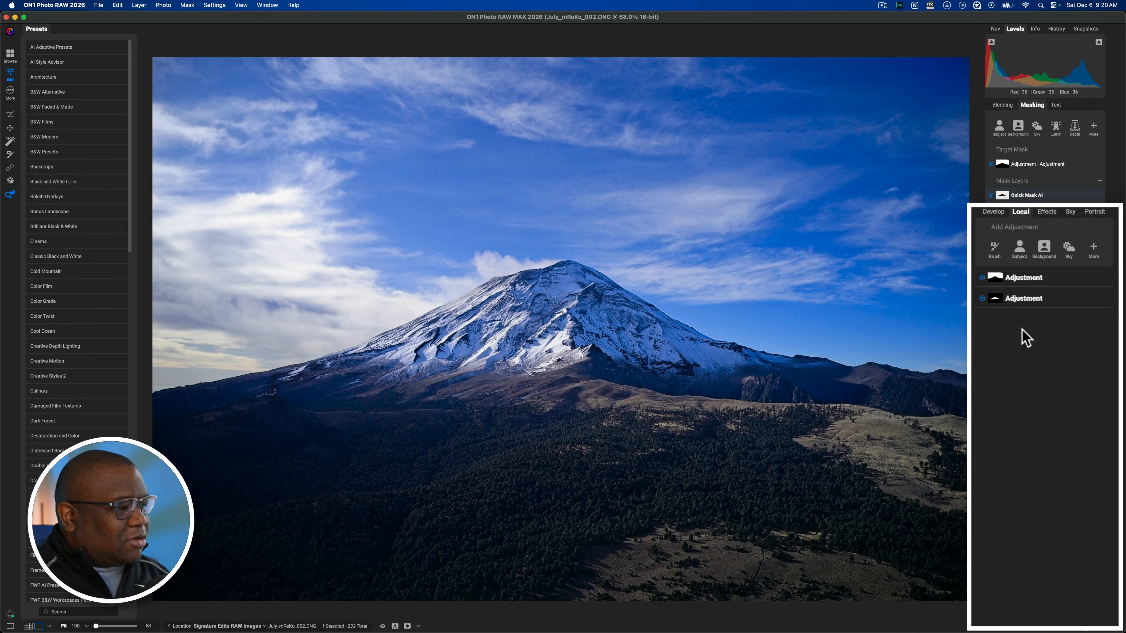
Step: Add a local adjustment with a linear gradient mask in Add mode and position the gradient over the upper sky
left_click(1094, 248)
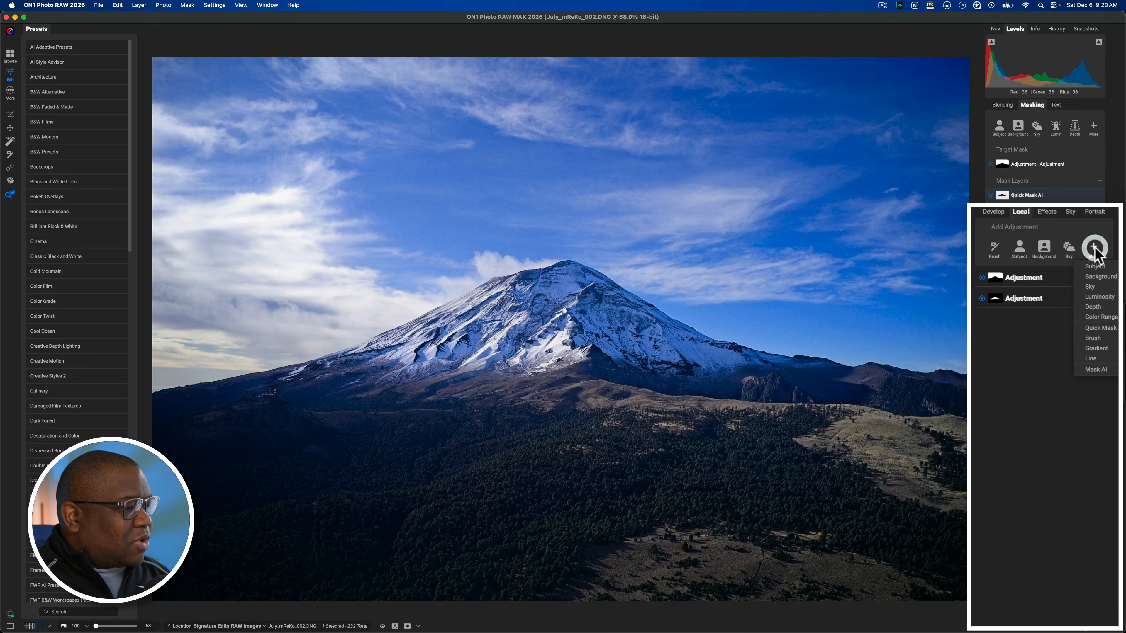
mouse_move(1103, 350)
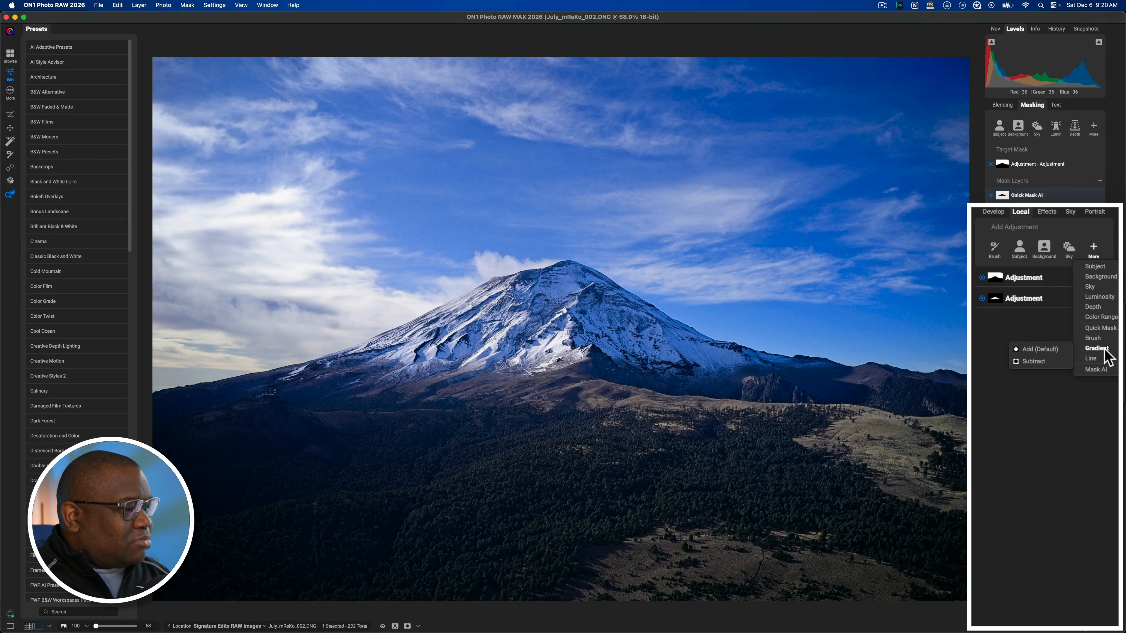
left_click(1040, 349)
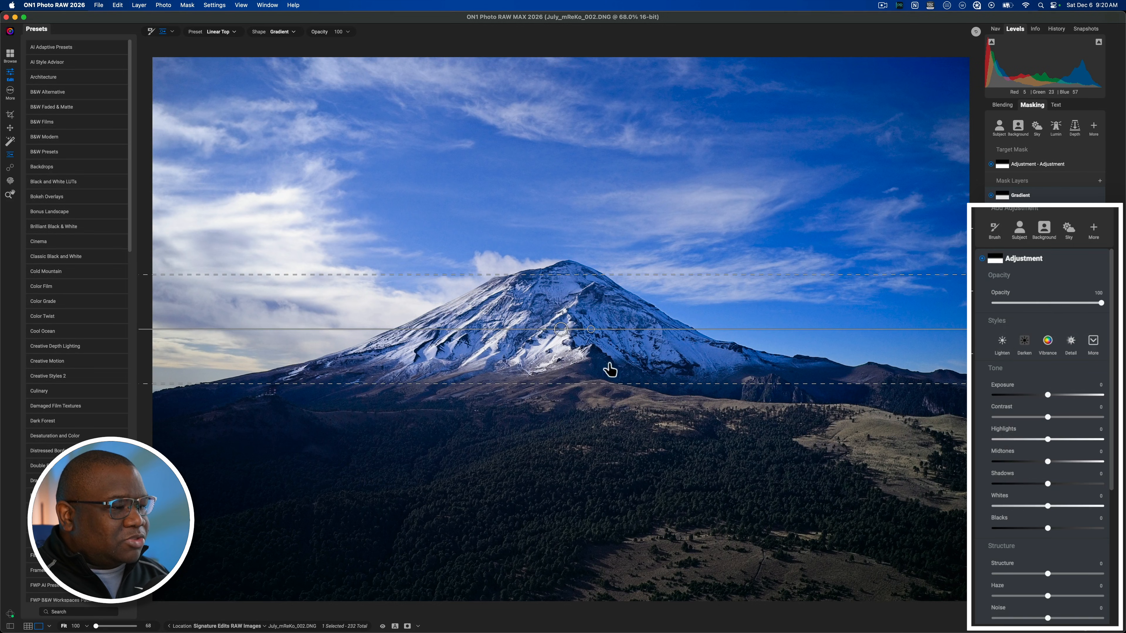
left_click_drag(594, 333, 579, 182)
left_click_drag(582, 195, 581, 203)
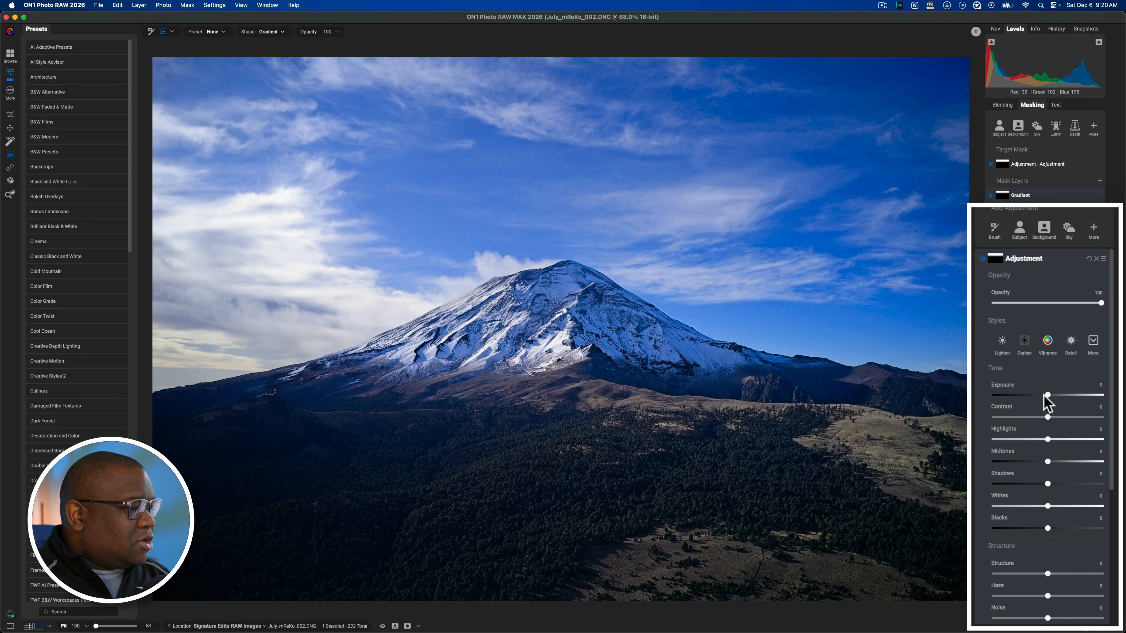
Step: Darken the upper sky gradient with Exposure at -0.85, and extend the gradient down to the mountain peak with a wider transition
left_click_drag(1045, 394, 1039, 394)
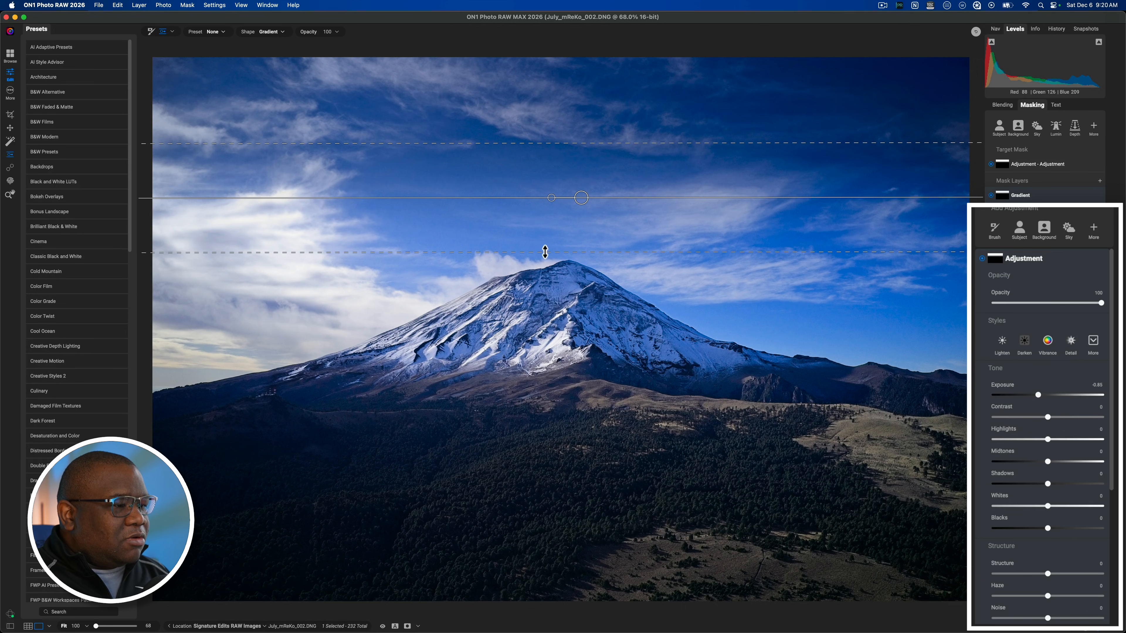
left_click_drag(546, 282, 540, 304)
left_click_drag(581, 197, 582, 235)
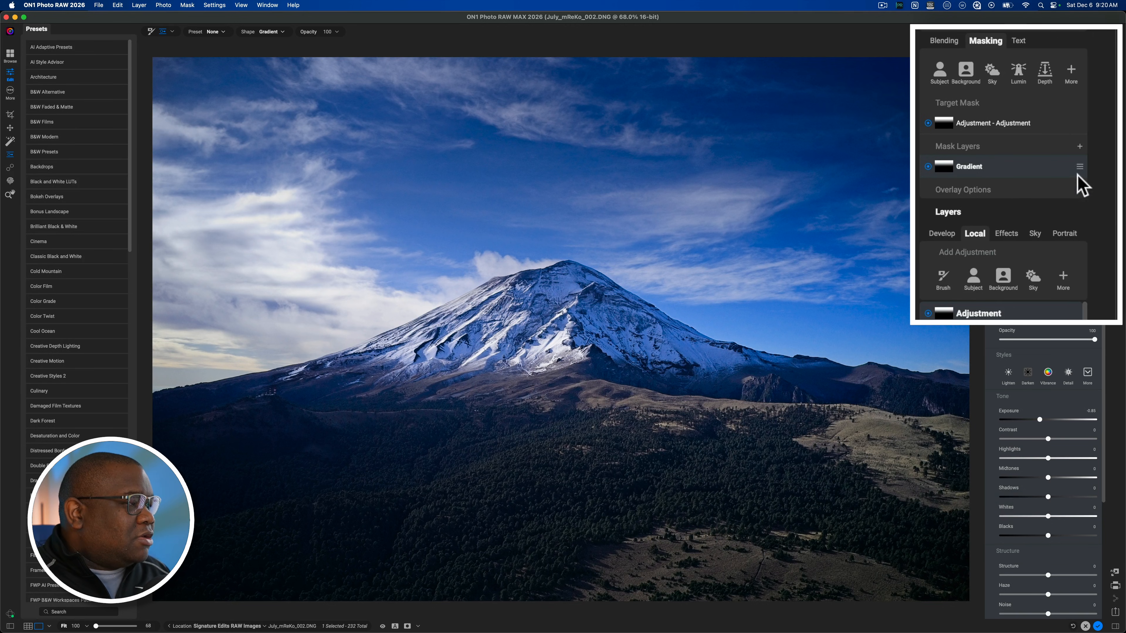
Step: Add a Quick Mask AI layer in Subtract mode over the mountain to the gradient mask, and check the combined mask
left_click(1079, 147)
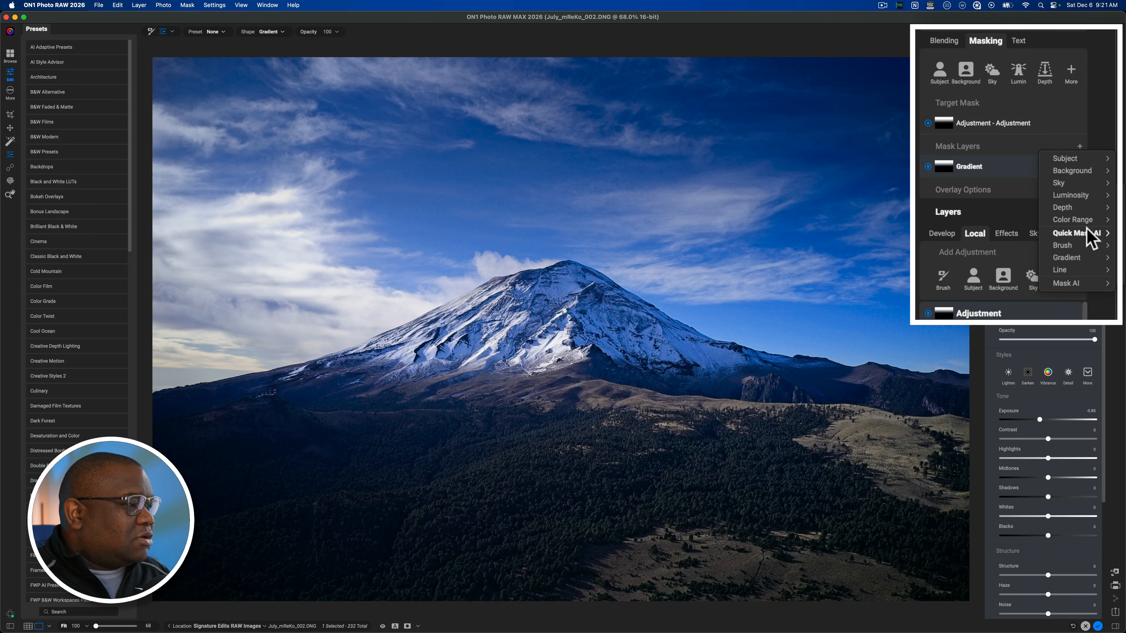
mouse_move(1086, 228)
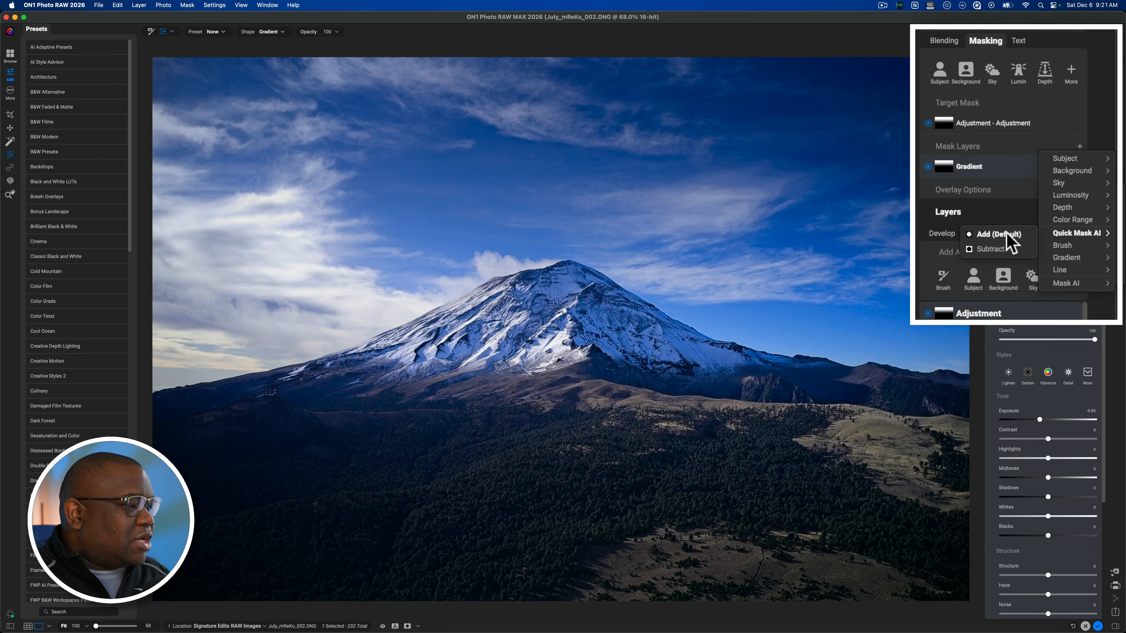
left_click(993, 250)
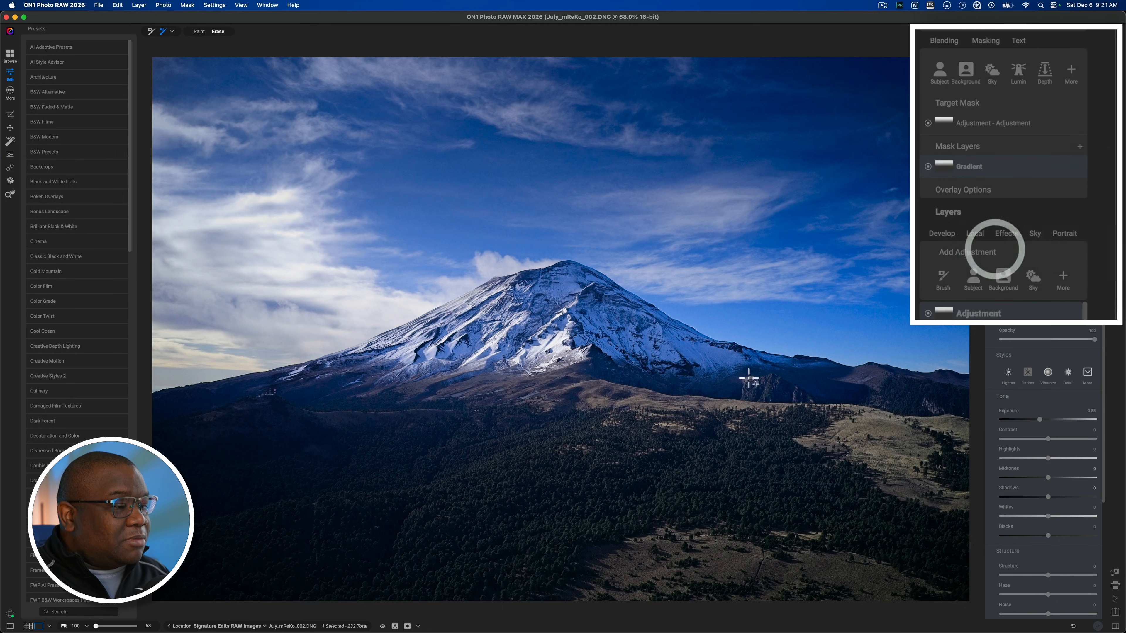
left_click(534, 275)
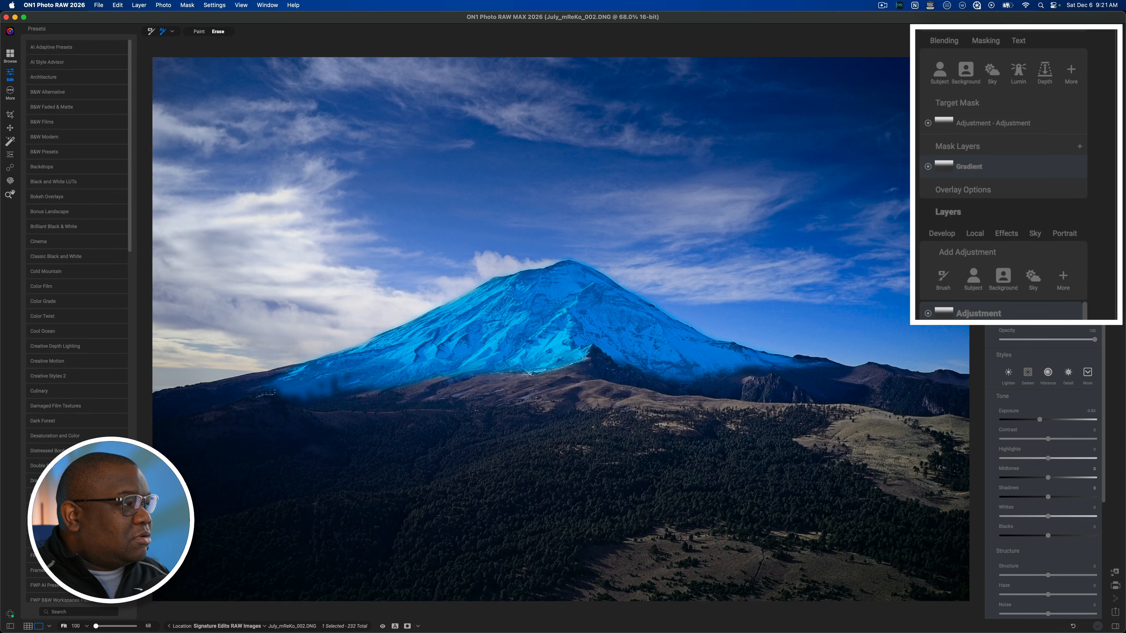
left_click(975, 32)
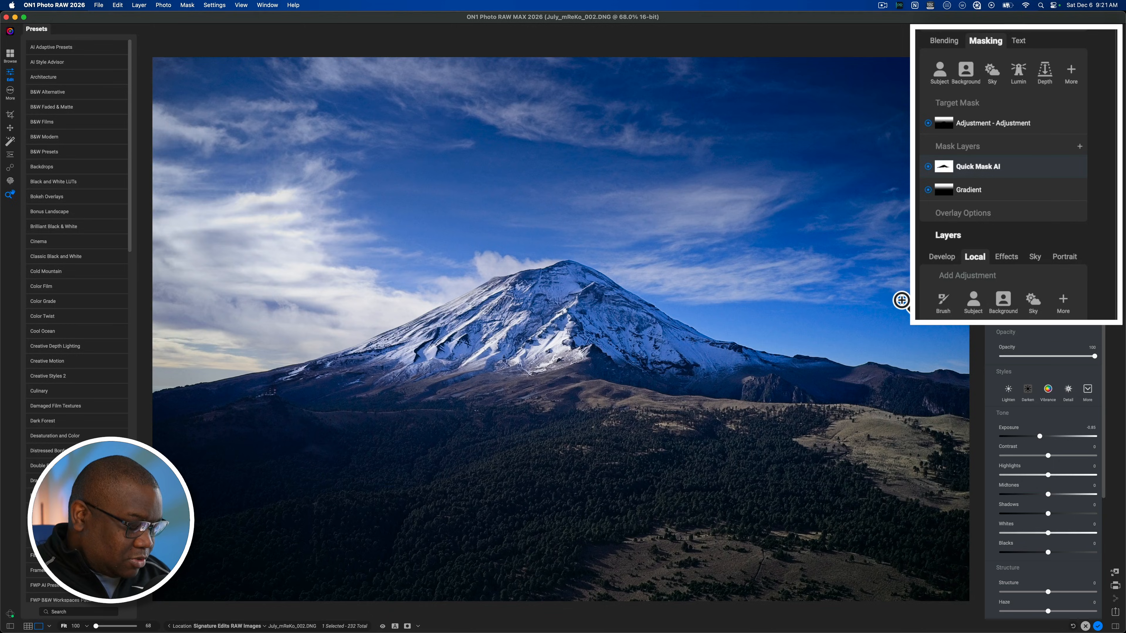
key("o")
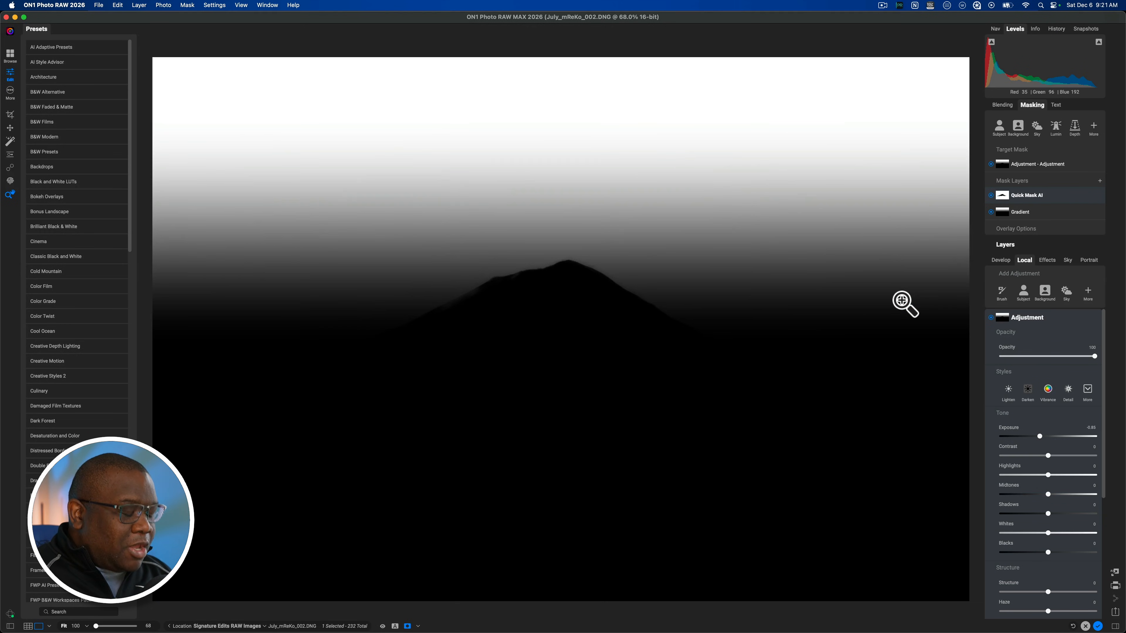
key("o")
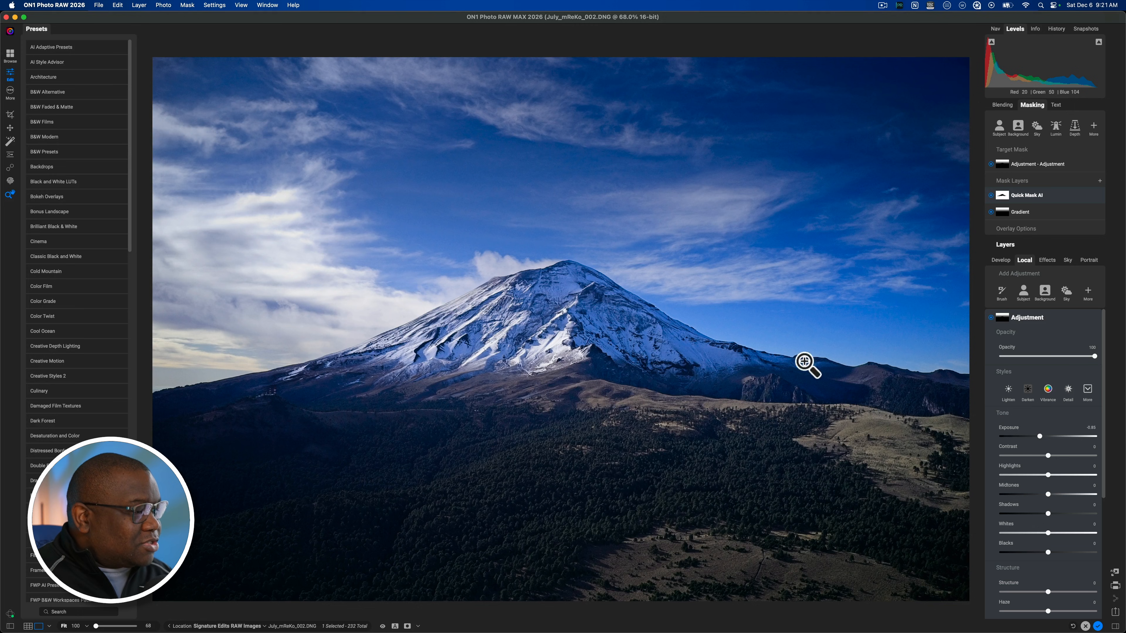
Step: Add another local adjustment with a gradient mask in Add mode and set the gradient's shape to Edges
left_click(1049, 321)
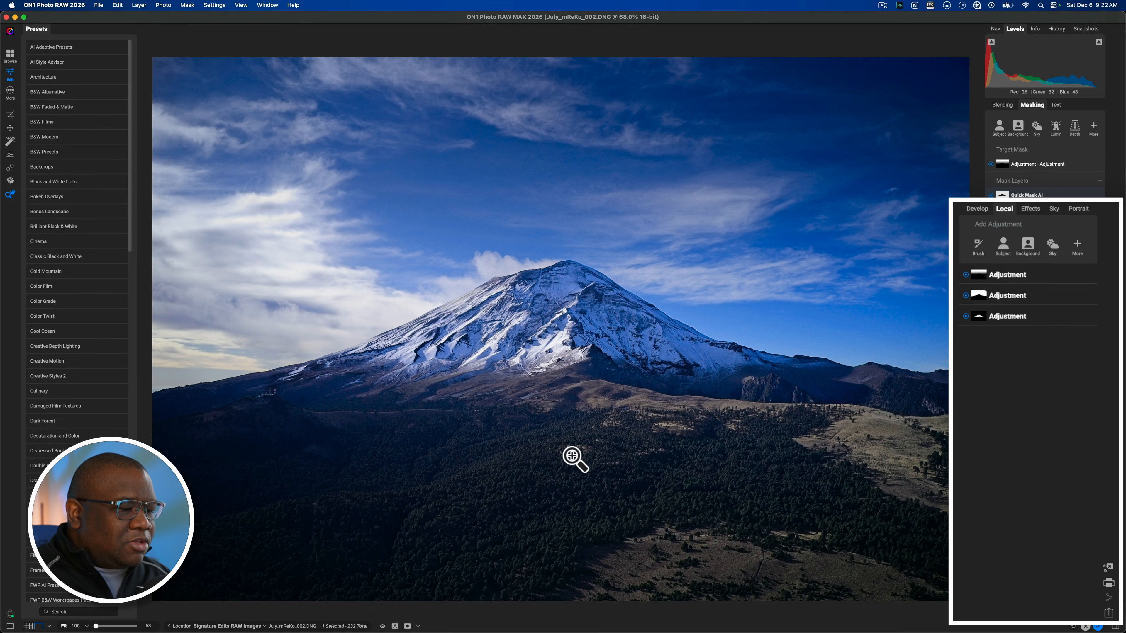
left_click(1077, 244)
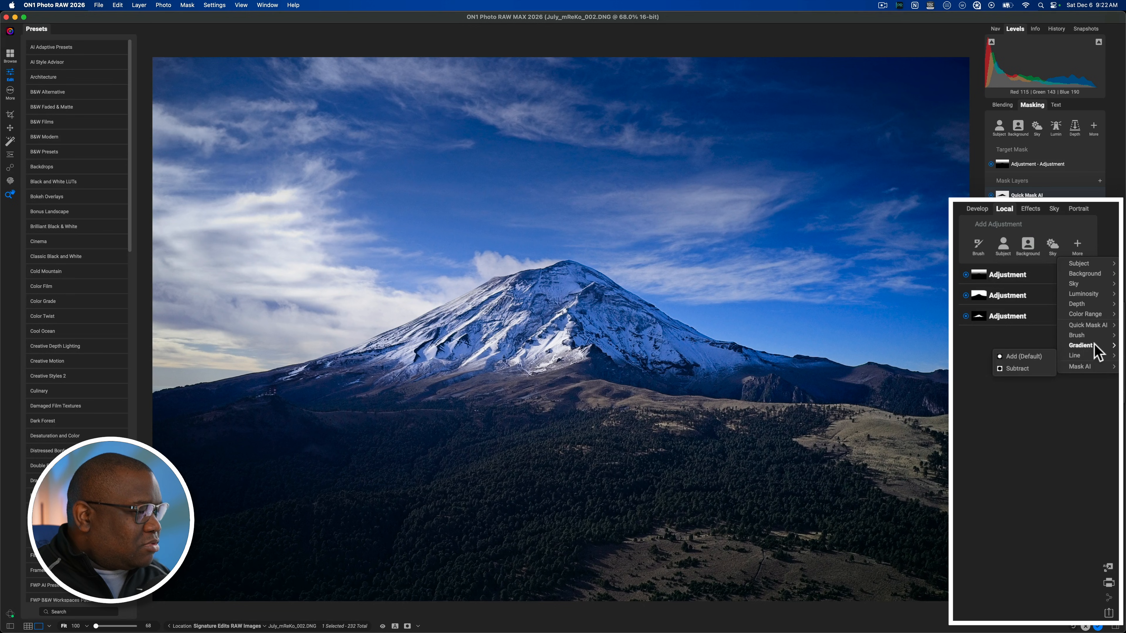
left_click(1029, 346)
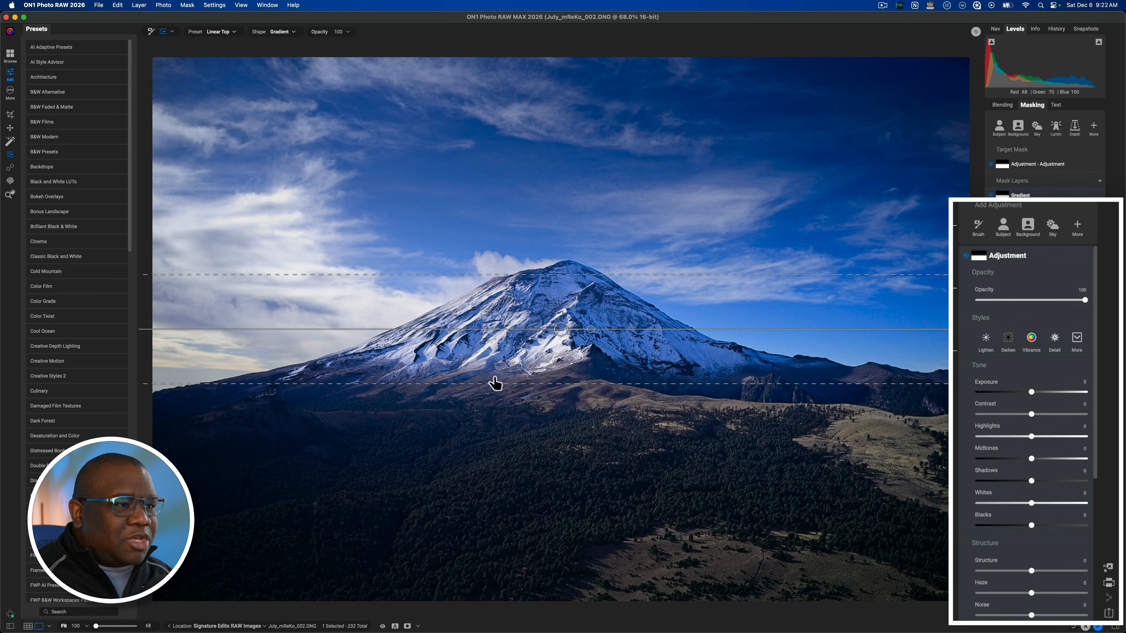
left_click(292, 32)
left_click(284, 22)
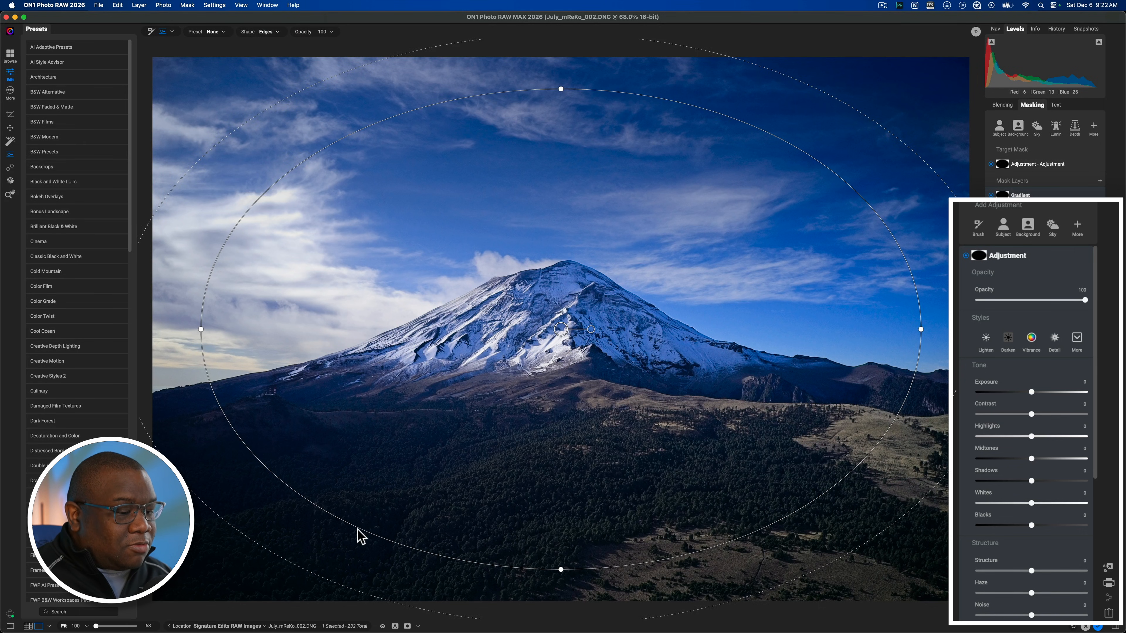
Step: Shrink the elliptical gradient, place it over the forest foreground and set the adjustment's Exposure to -0.6
left_click_drag(358, 528, 480, 399)
left_click_drag(562, 331, 472, 469)
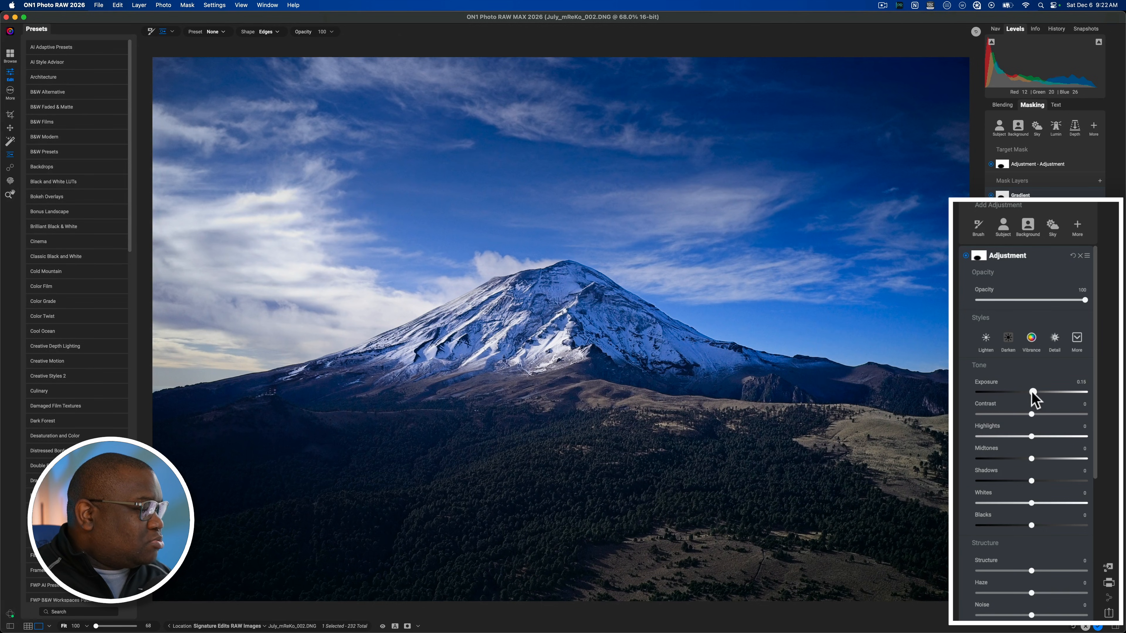
left_click_drag(1033, 392, 1024, 393)
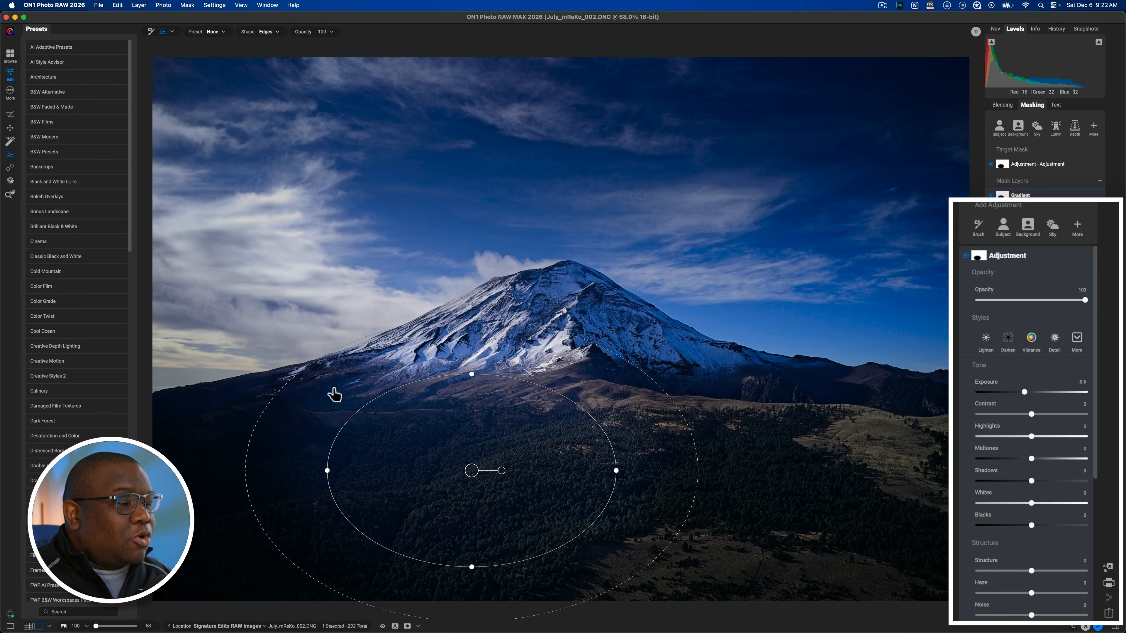
Step: Switch the elliptical gradient's shape to Center
left_click(268, 31)
left_click(264, 22)
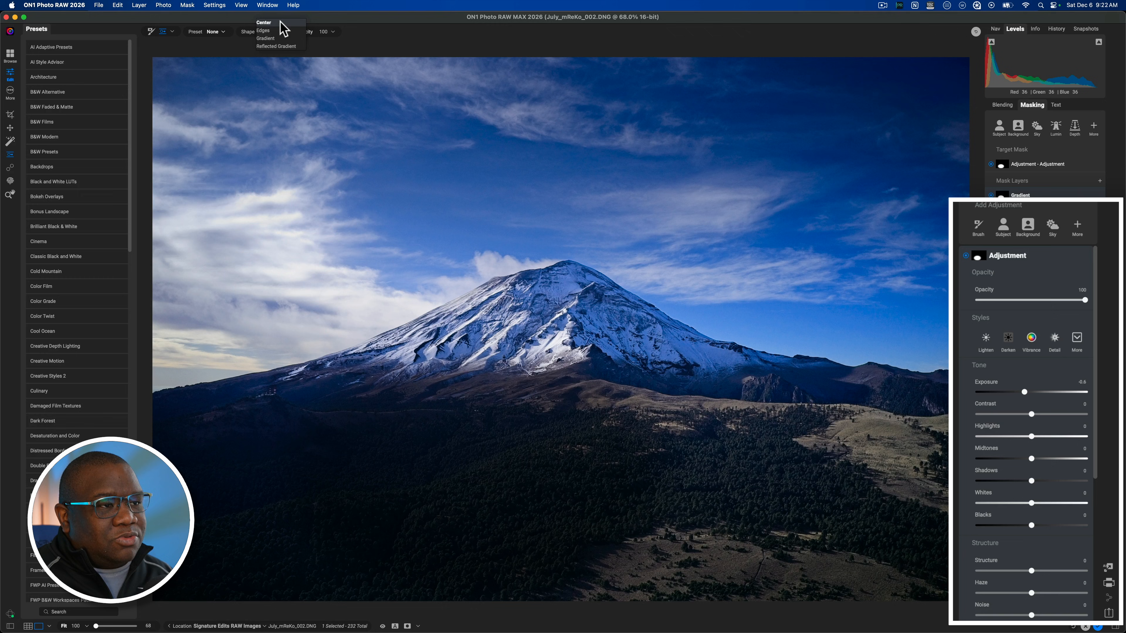
left_click(280, 22)
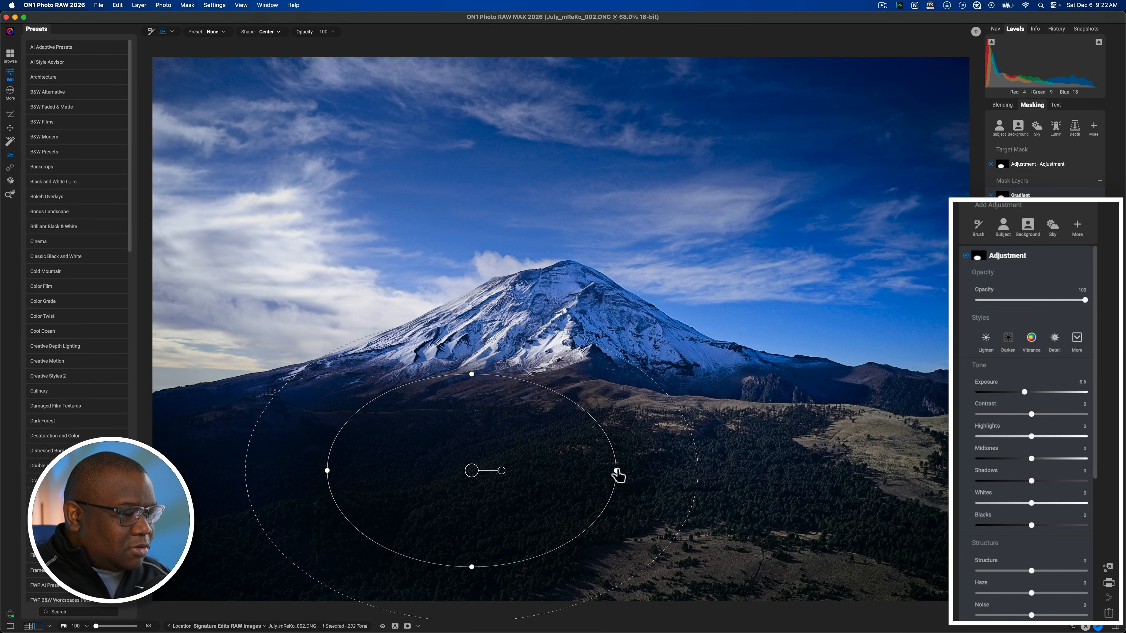
Step: Stretch, tilt and reposition the ellipse across the lower forest foreground, and set the adjustment's Exposure to -0.45
left_click_drag(617, 471, 714, 471)
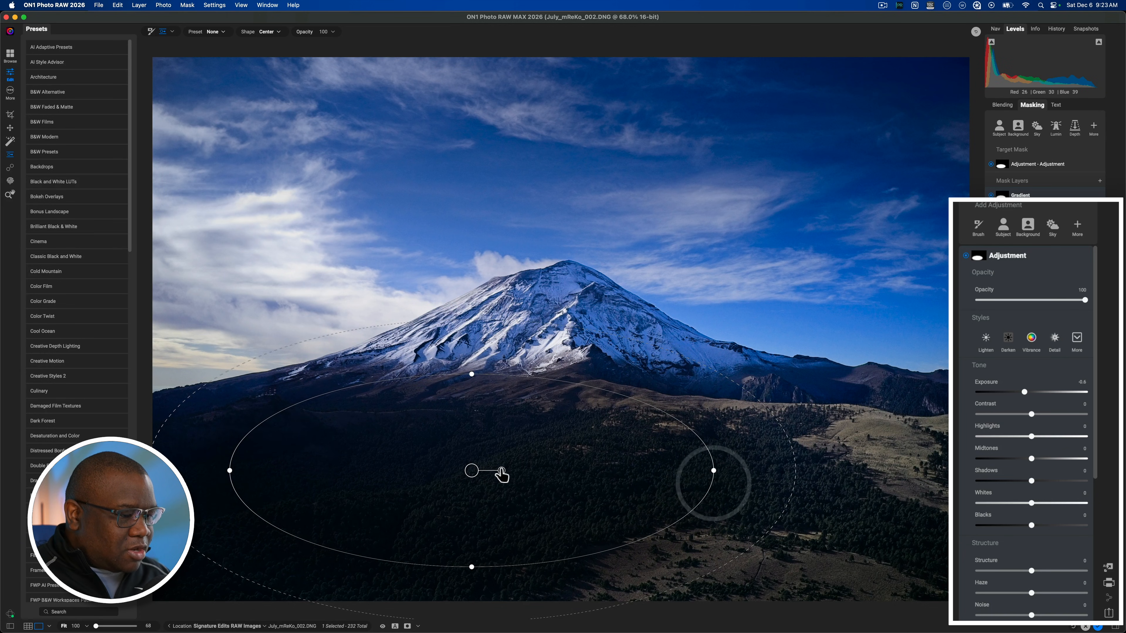
left_click_drag(501, 471, 627, 550)
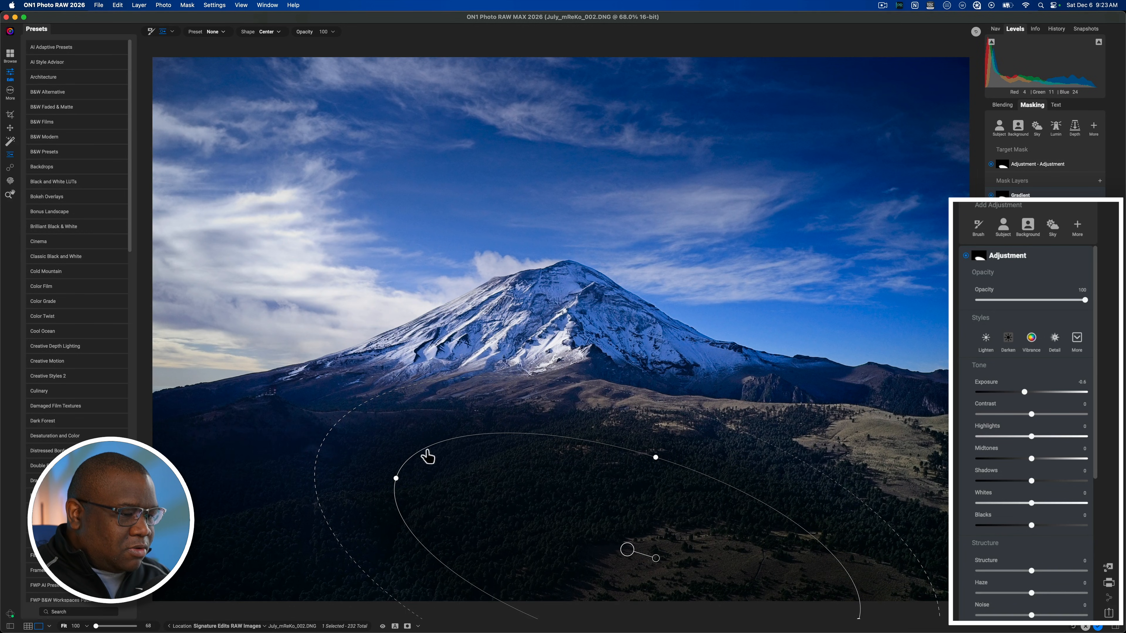
left_click_drag(659, 559, 607, 533)
left_click_drag(437, 578, 488, 565)
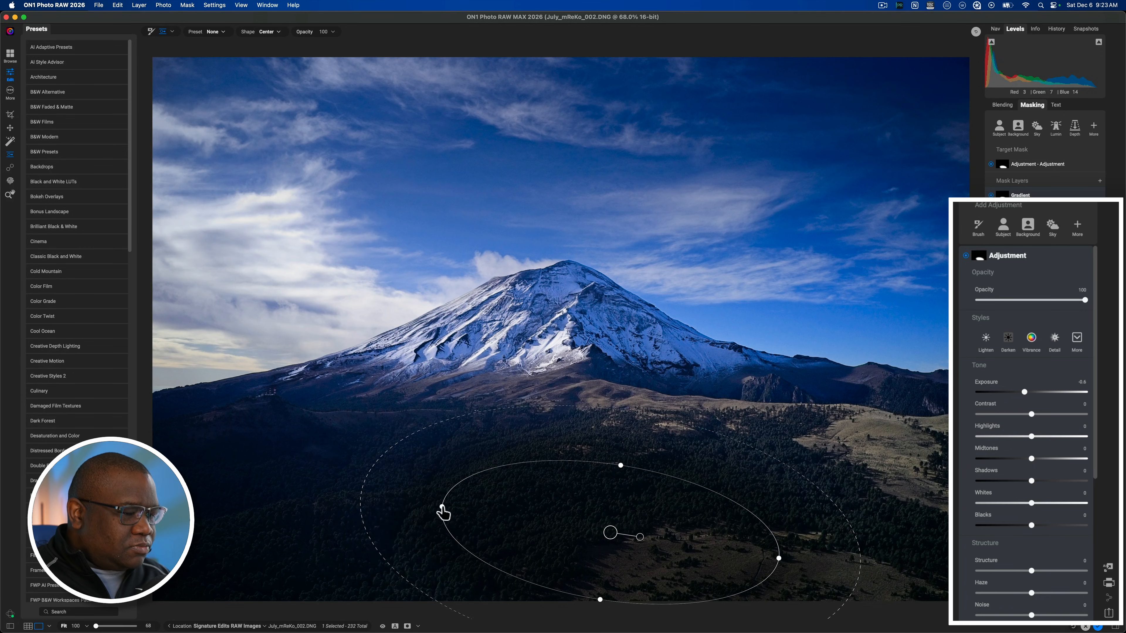
left_click_drag(445, 514, 331, 492)
left_click_drag(640, 538, 639, 533)
left_click_drag(610, 533, 591, 537)
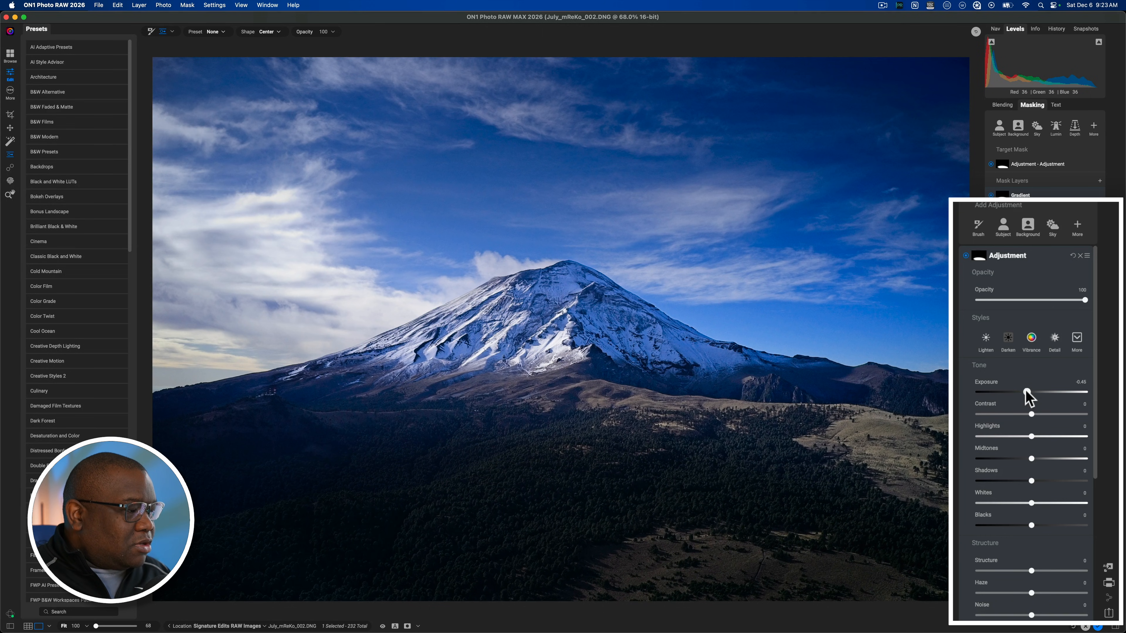
left_click(1026, 392)
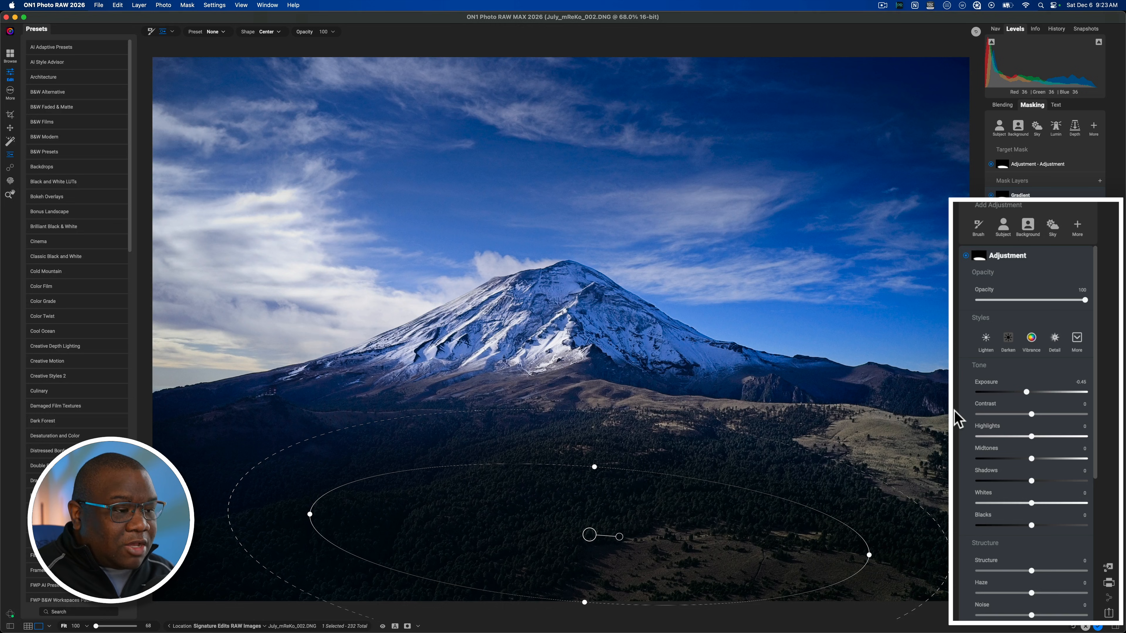
left_click(1044, 259)
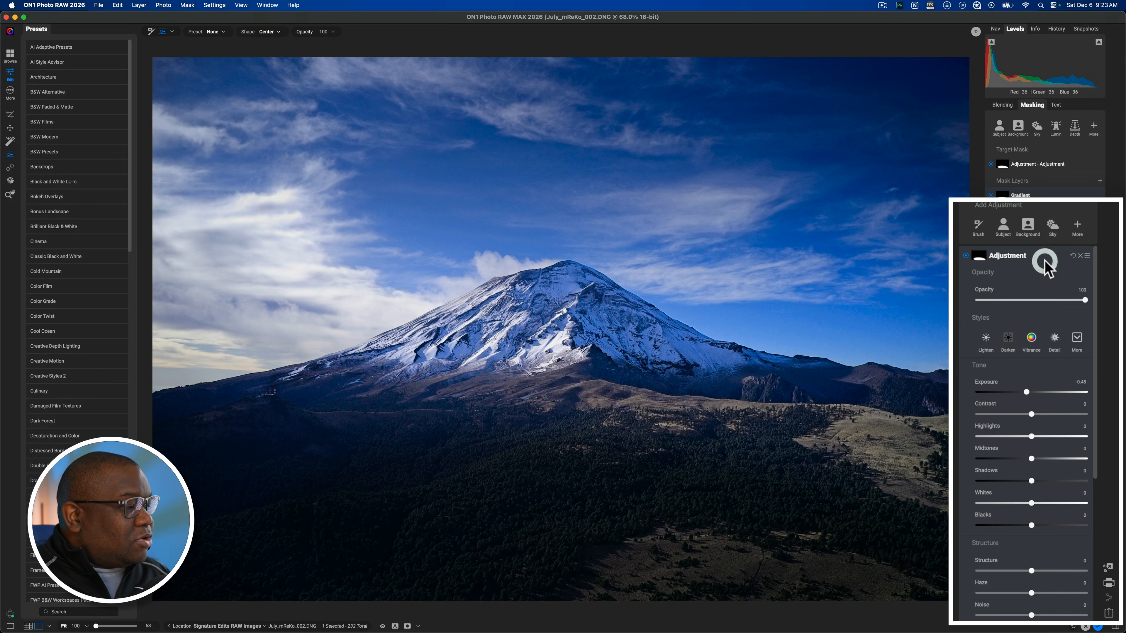
Step: Add a local adjustment with a Luminosity mask in Add mode and display the mask in black and white
left_click(1078, 227)
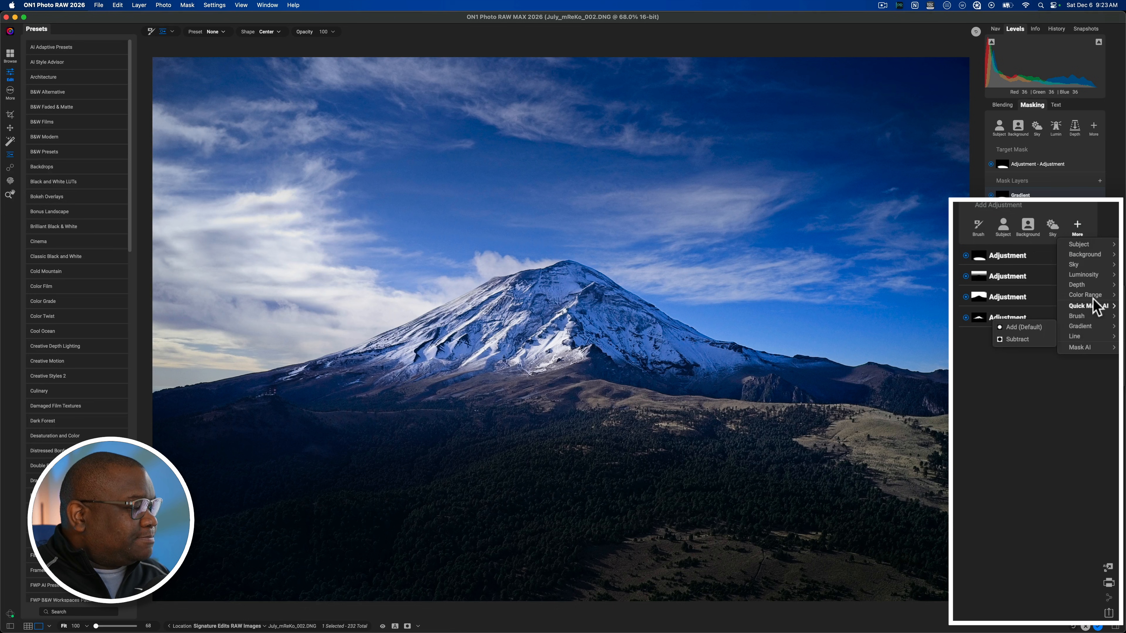
mouse_move(1102, 278)
left_click(1022, 275)
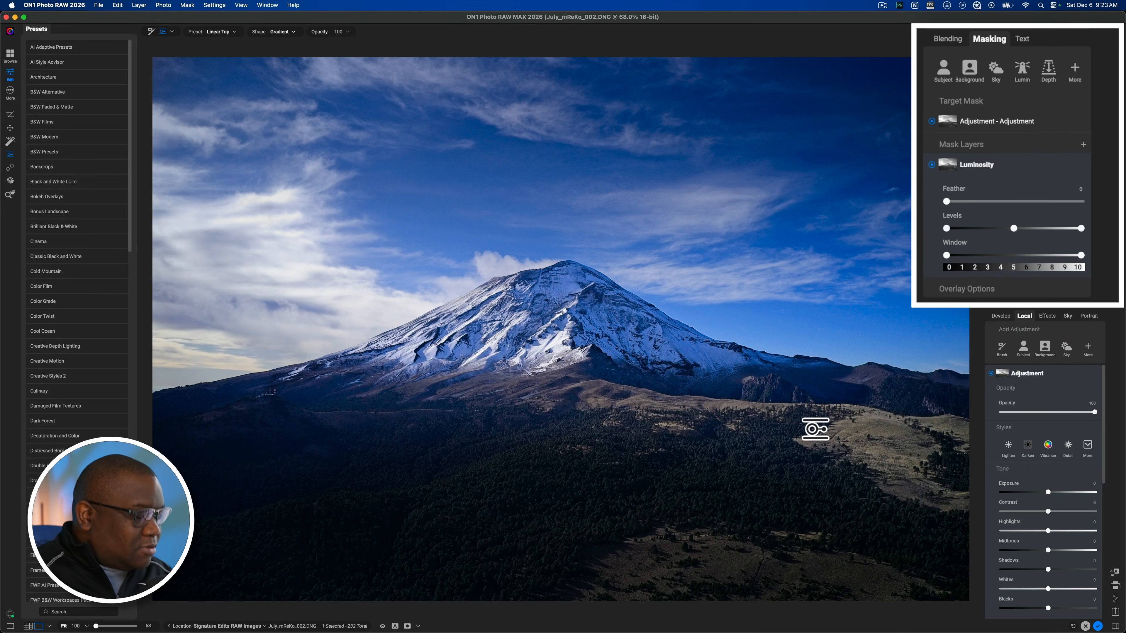
key("o")
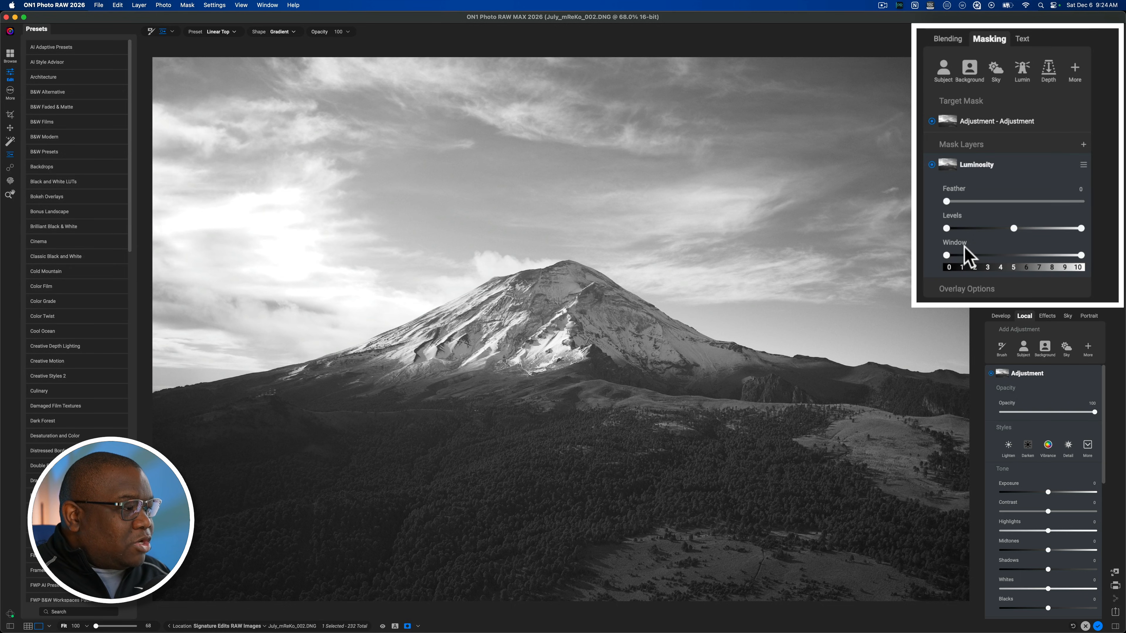
left_click(947, 256)
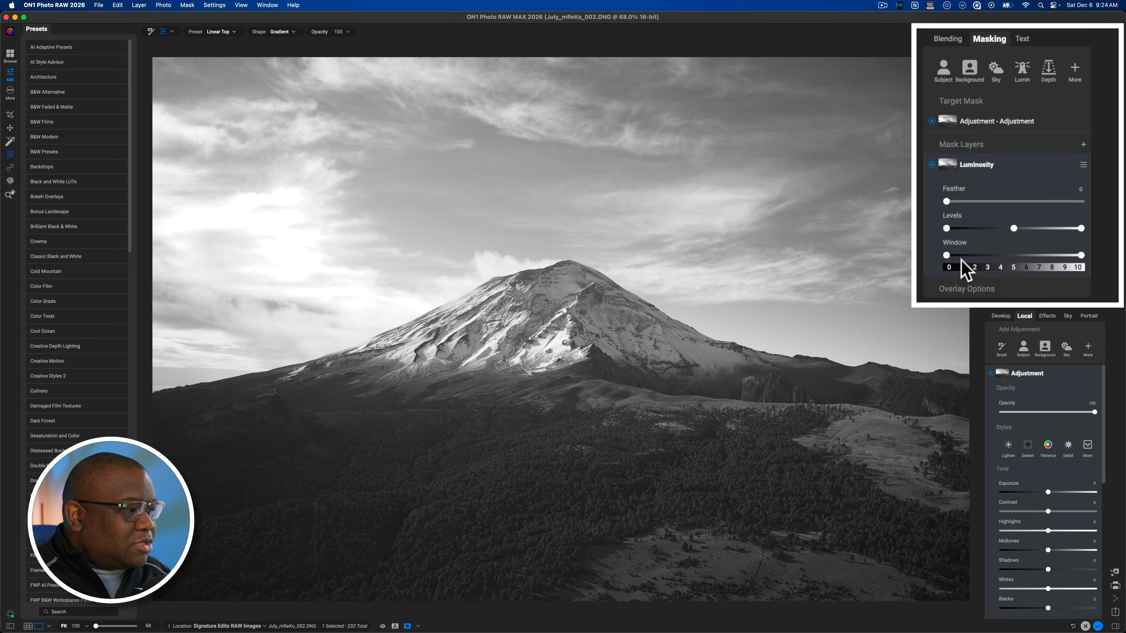
Step: Narrow the Luminosity mask's window to the midtones, about 2.5 to 5.5, hide the mask view and set the adjustment's Exposure to 1.5
left_click_drag(949, 257, 981, 255)
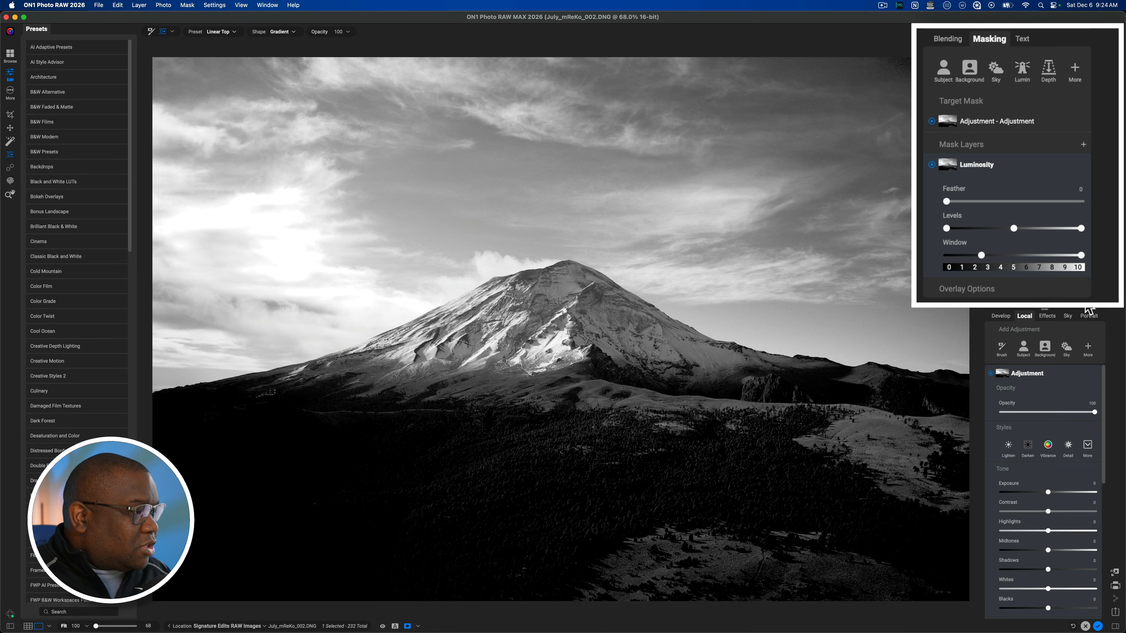
left_click_drag(1078, 256, 1021, 258)
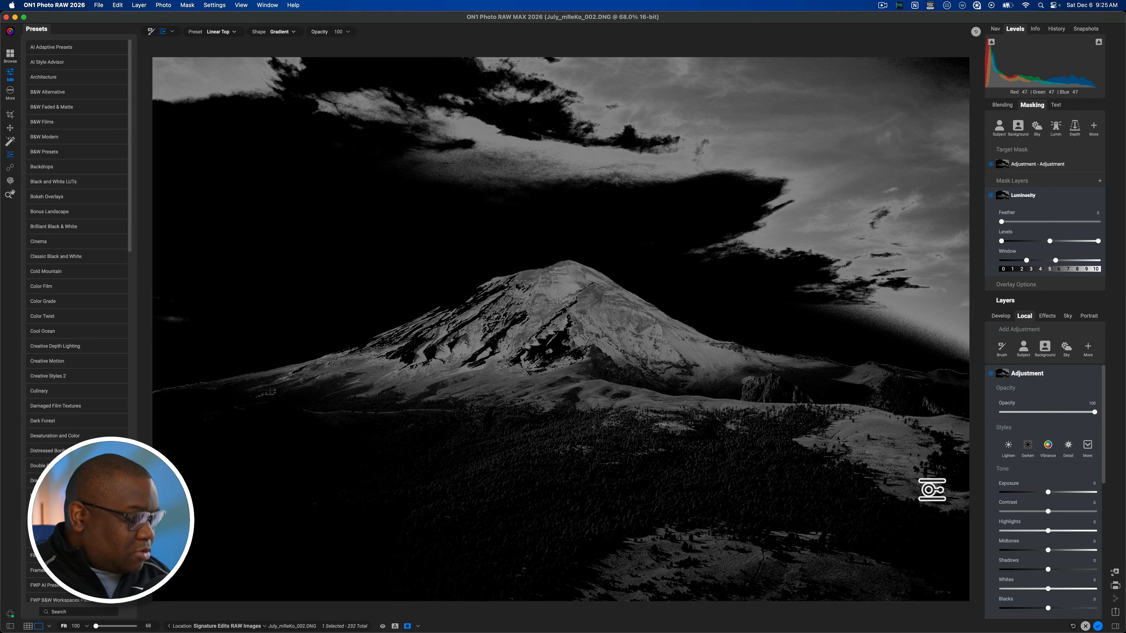
key("o")
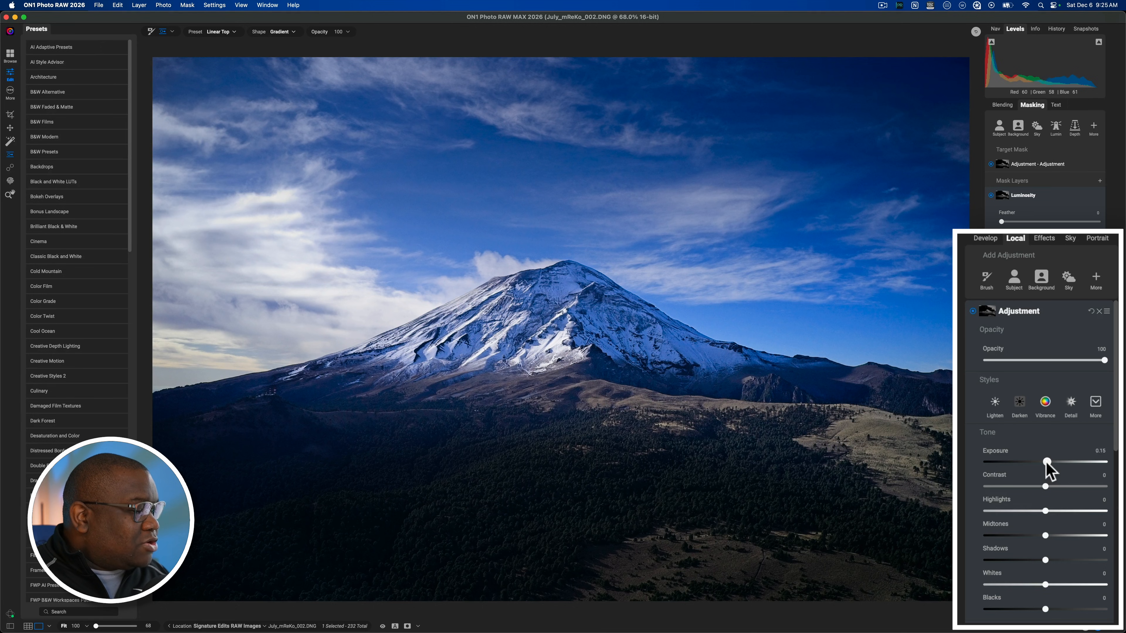
left_click_drag(1049, 463, 1064, 463)
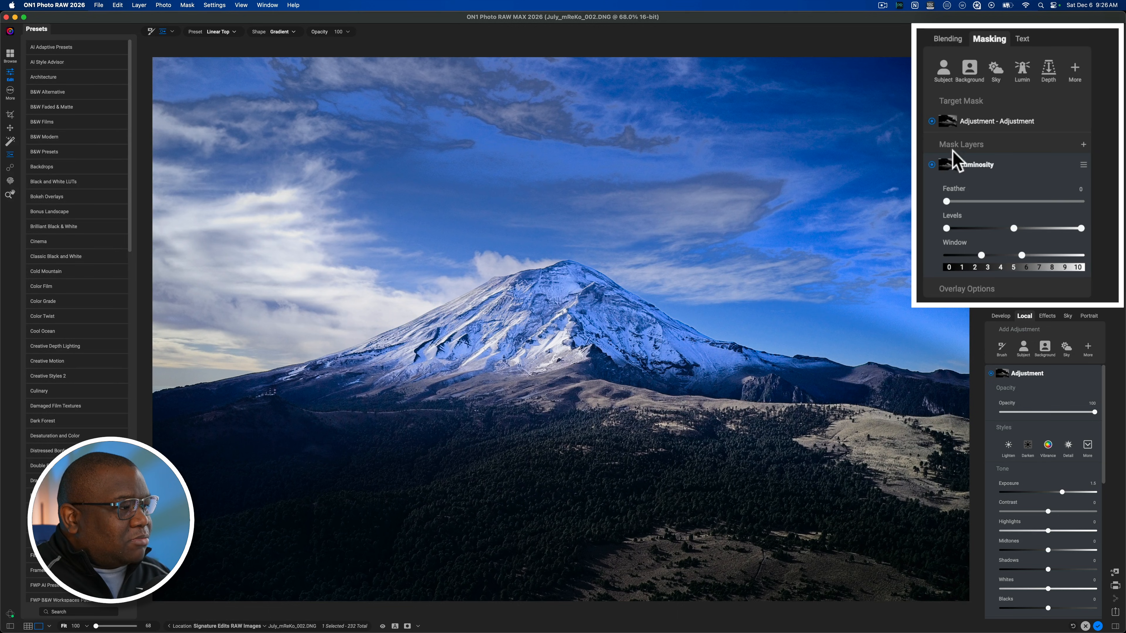
Step: Add a Brush mask layer above the Luminosity mask and set its mode to Intersect
left_click(1083, 145)
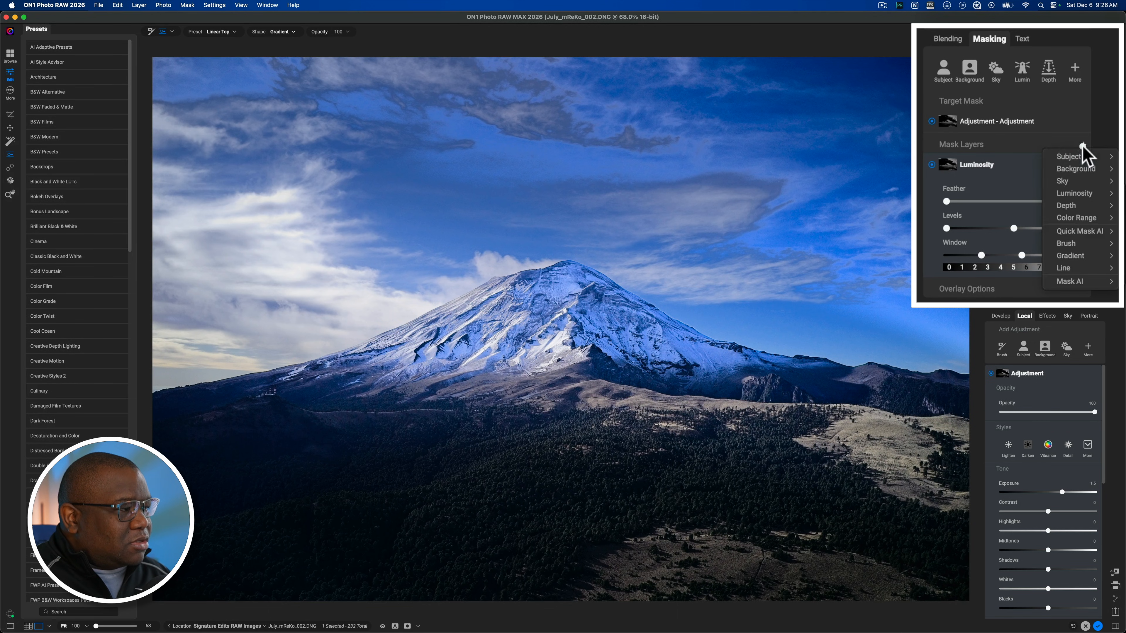
mouse_move(1094, 243)
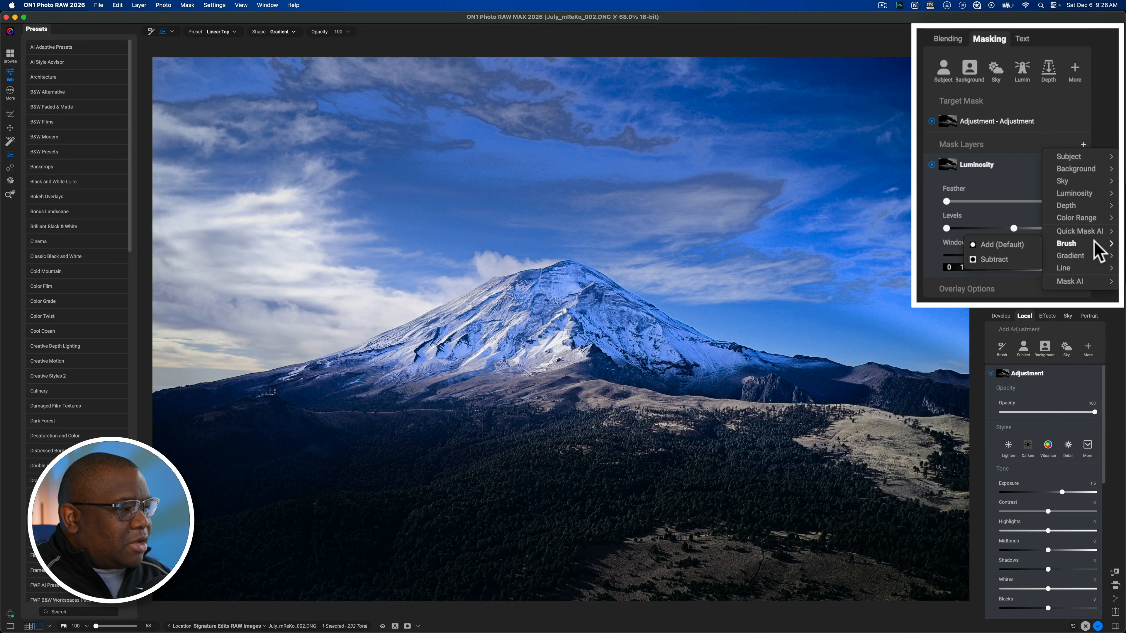
left_click(1007, 245)
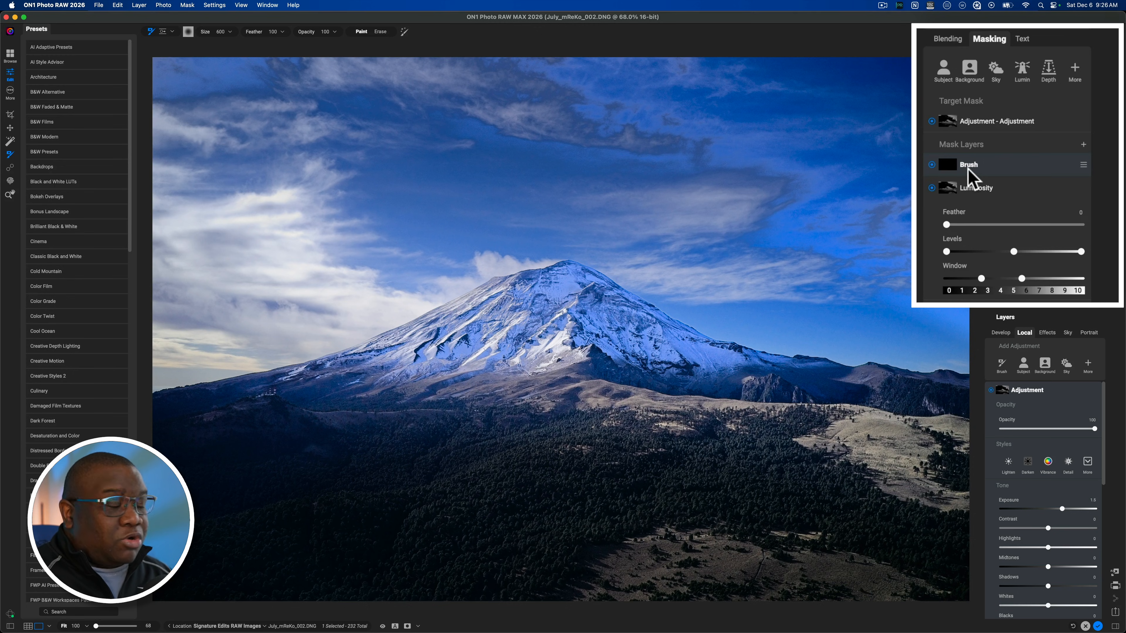
left_click(1083, 165)
mouse_move(1073, 229)
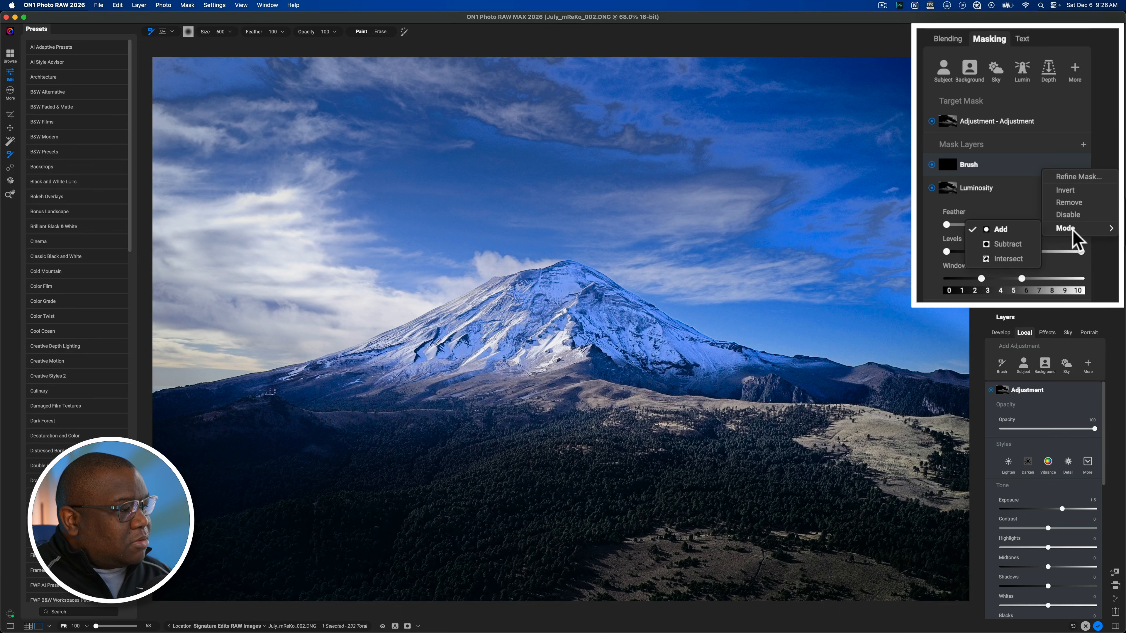
left_click(1013, 257)
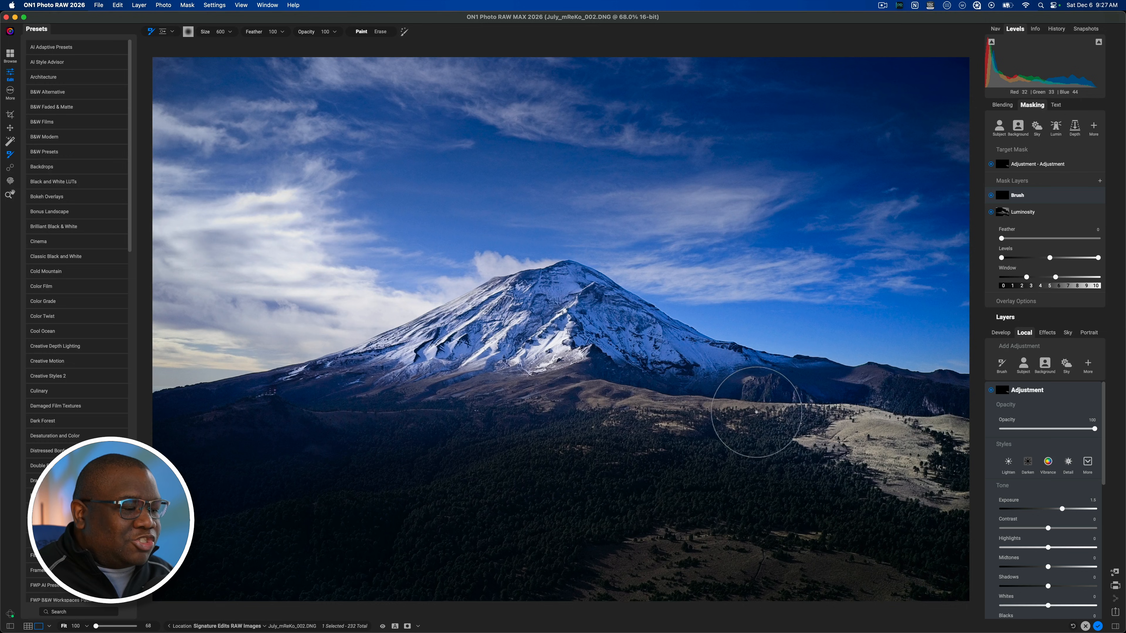
Step: Paint the Brush mask over the sunlit ridges below the mountain and the grassy slope, using brush sizes of about 175 to 250
key("bracketleft")
key("bracketleft")
key("bracketleft")
key("bracketleft")
mouse_move(743, 406)
left_mouse_down()
mouse_move(640, 405)
mouse_move(612, 392)
mouse_move(543, 399)
mouse_move(739, 413)
left_mouse_up()
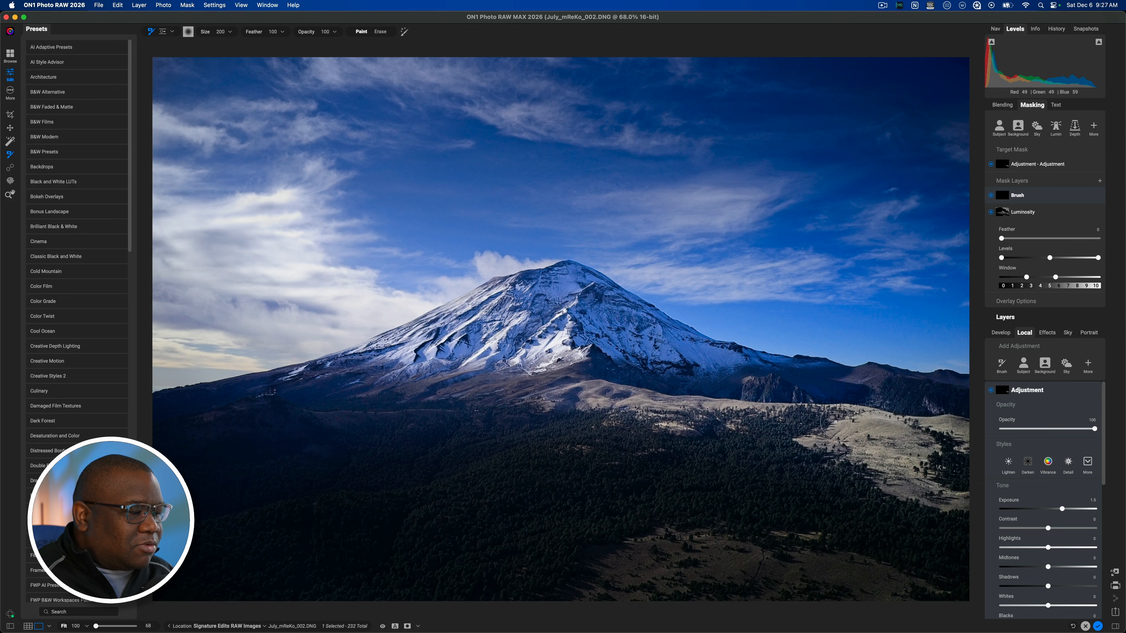
key("bracketright")
mouse_move(876, 453)
left_mouse_down()
mouse_move(908, 487)
mouse_move(894, 483)
mouse_move(942, 493)
left_mouse_up()
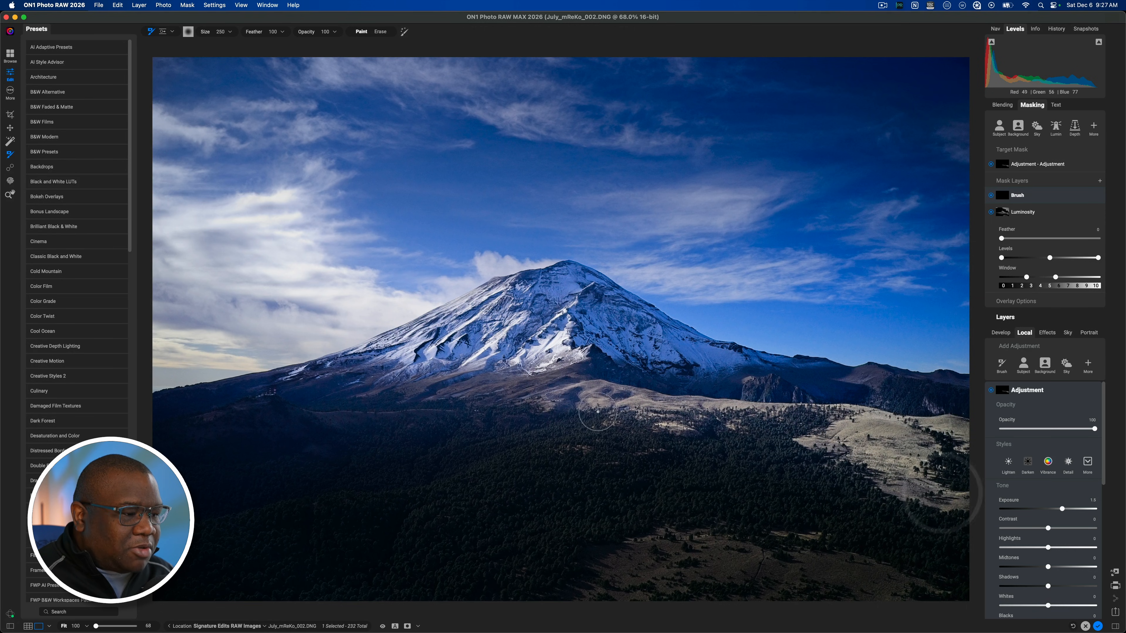
mouse_move(553, 389)
left_mouse_down()
mouse_move(387, 390)
mouse_move(403, 390)
left_mouse_up()
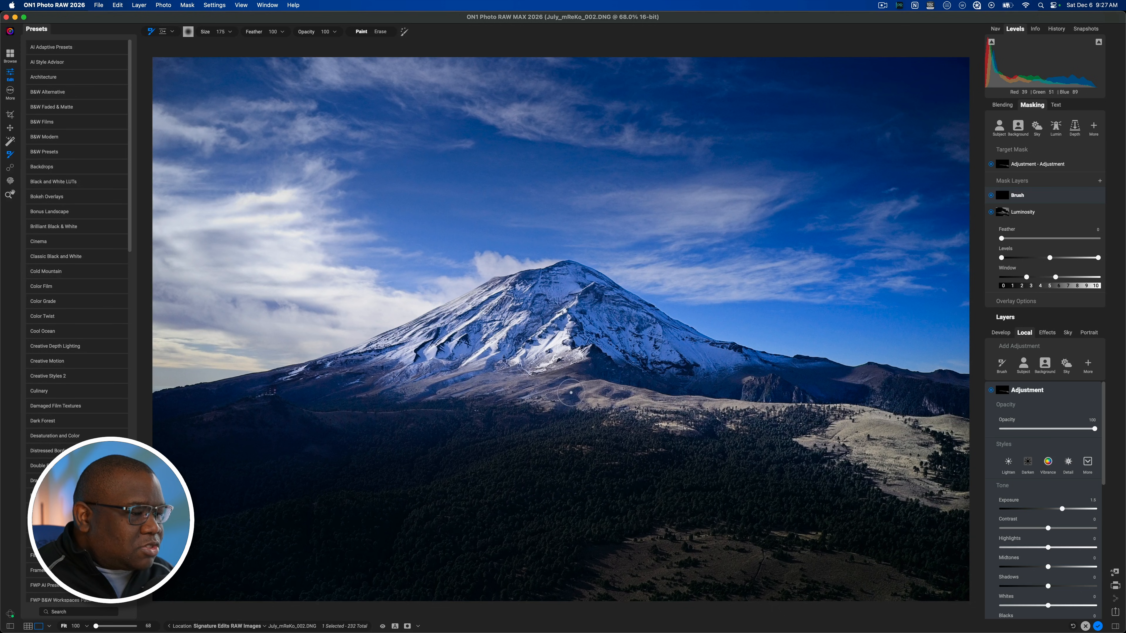
left_click_drag(553, 379, 587, 382)
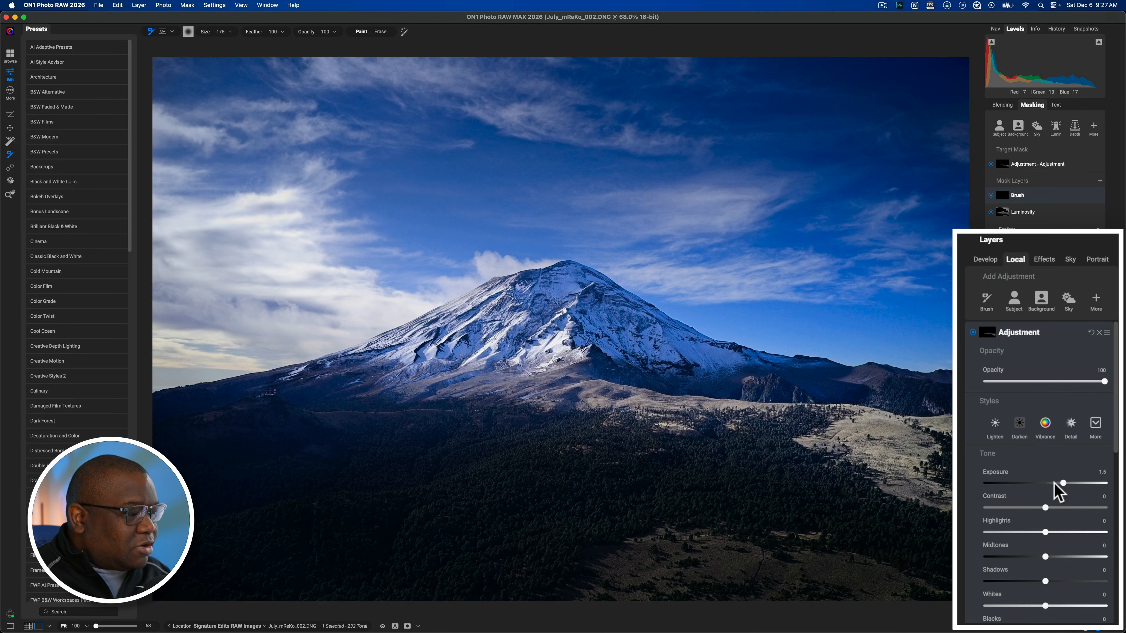
Step: Reset the adjustment's Exposure, and set Exposure to 1.45, Contrast to 35 and Highlights to 33
double_click(1062, 488)
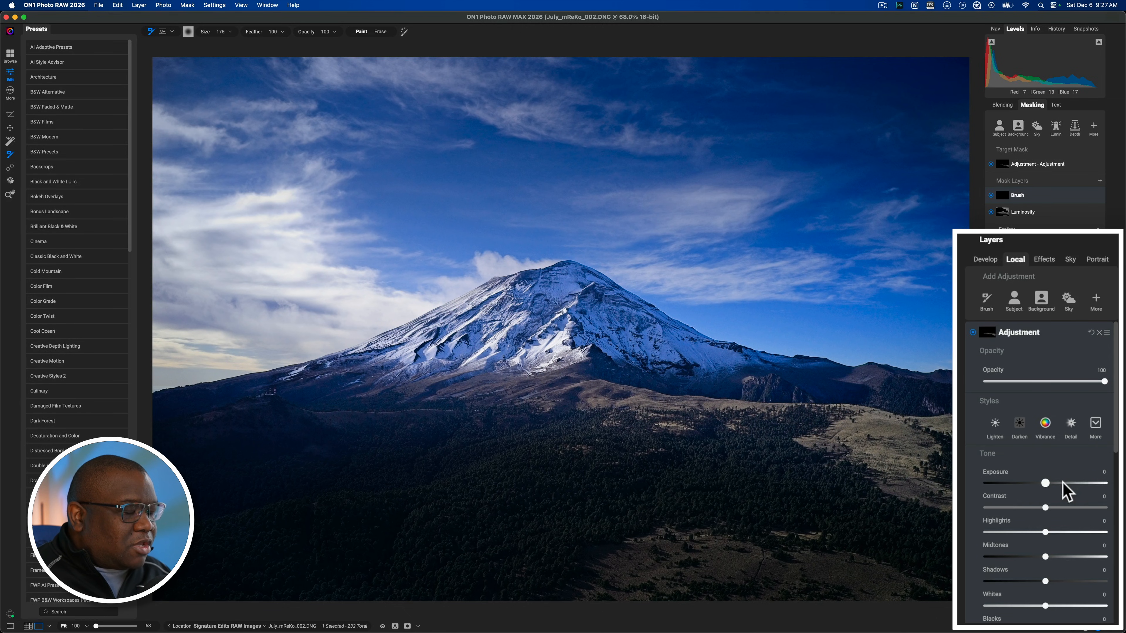
left_click_drag(1117, 423, 1117, 491)
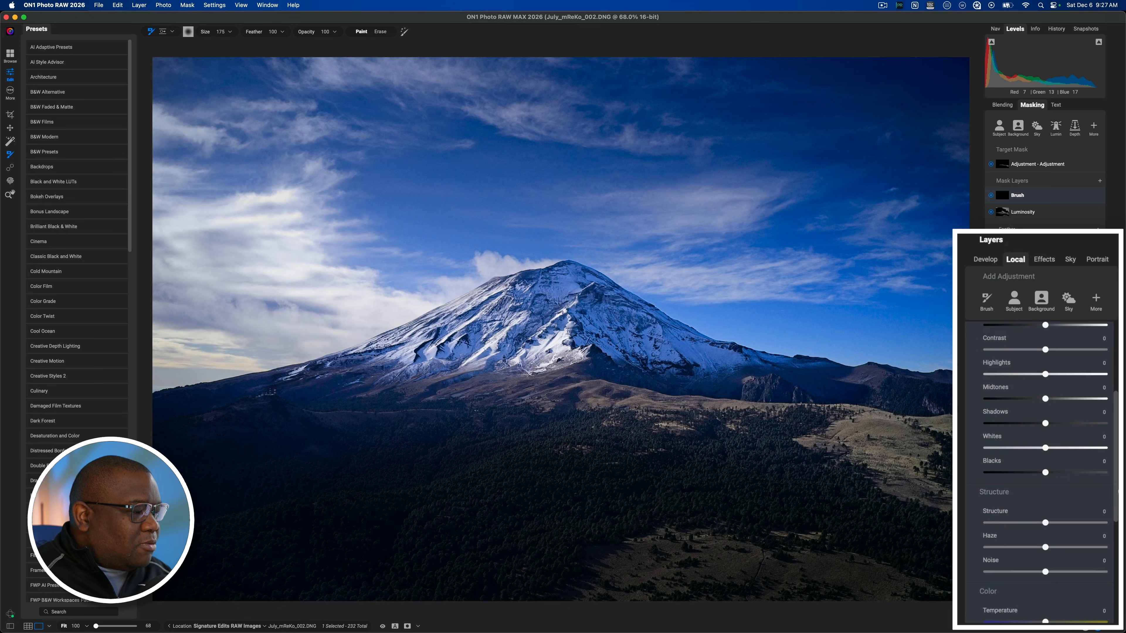
mouse_move(1046, 374)
left_mouse_down()
mouse_move(1075, 376)
mouse_move(1009, 377)
mouse_move(1080, 377)
mouse_move(1062, 377)
mouse_move(1067, 350)
mouse_move(1049, 360)
mouse_move(1063, 360)
left_mouse_up()
scroll(1053, 350, "up", 2)
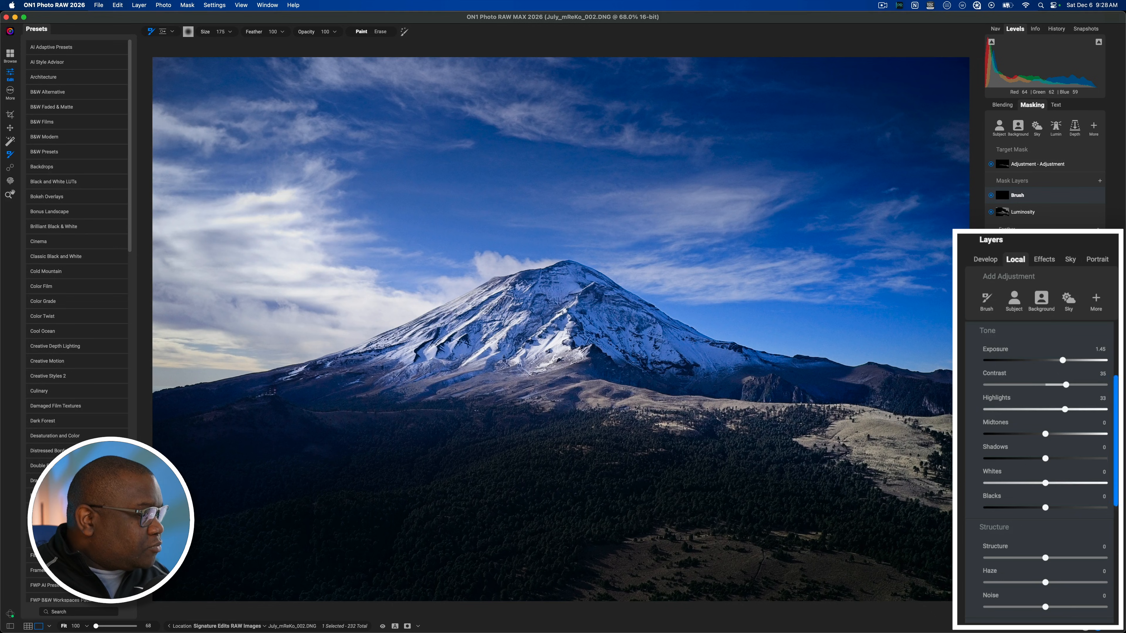
Step: Set the adjustment's Vibrance to 25 and reset its Temperature to 0
scroll(1110, 508, "down", 5)
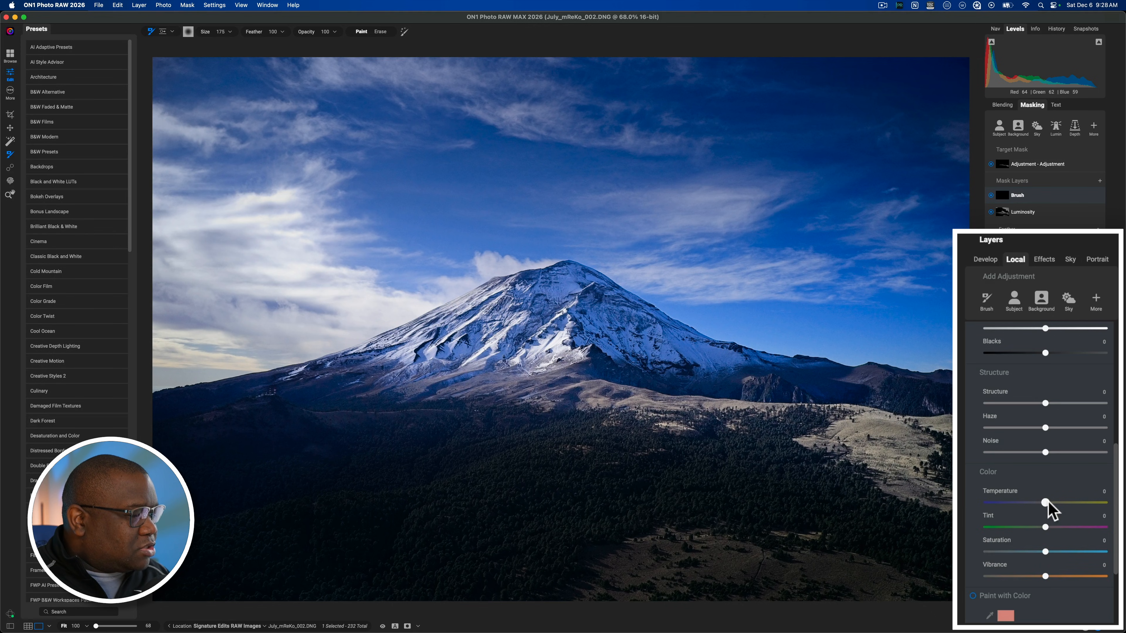
left_click_drag(1048, 502, 1050, 504)
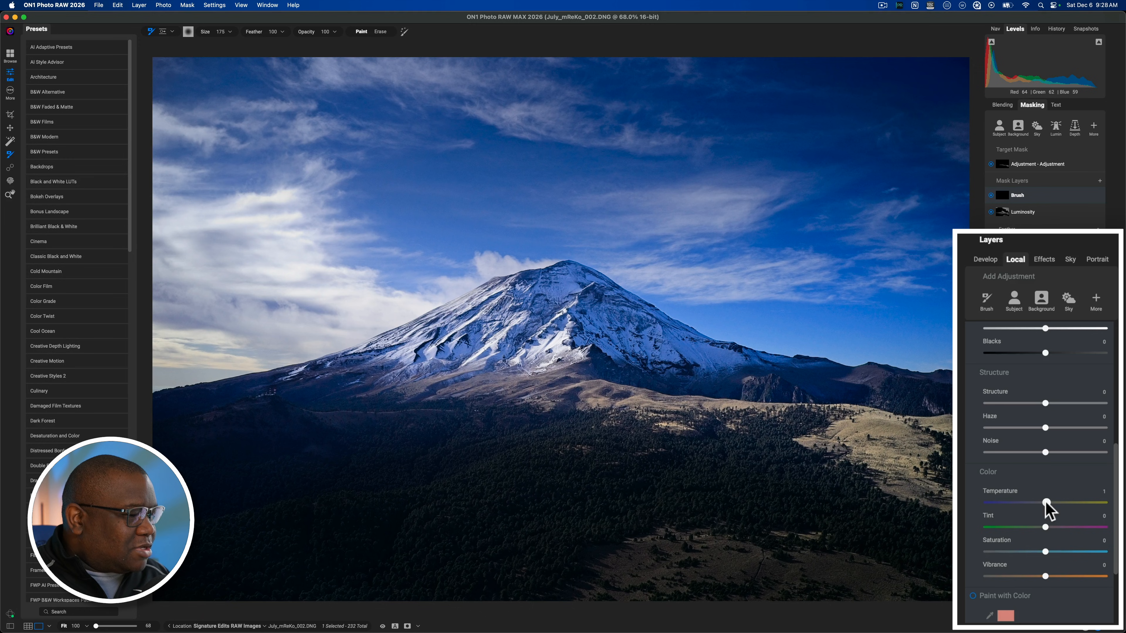
left_click(1046, 502)
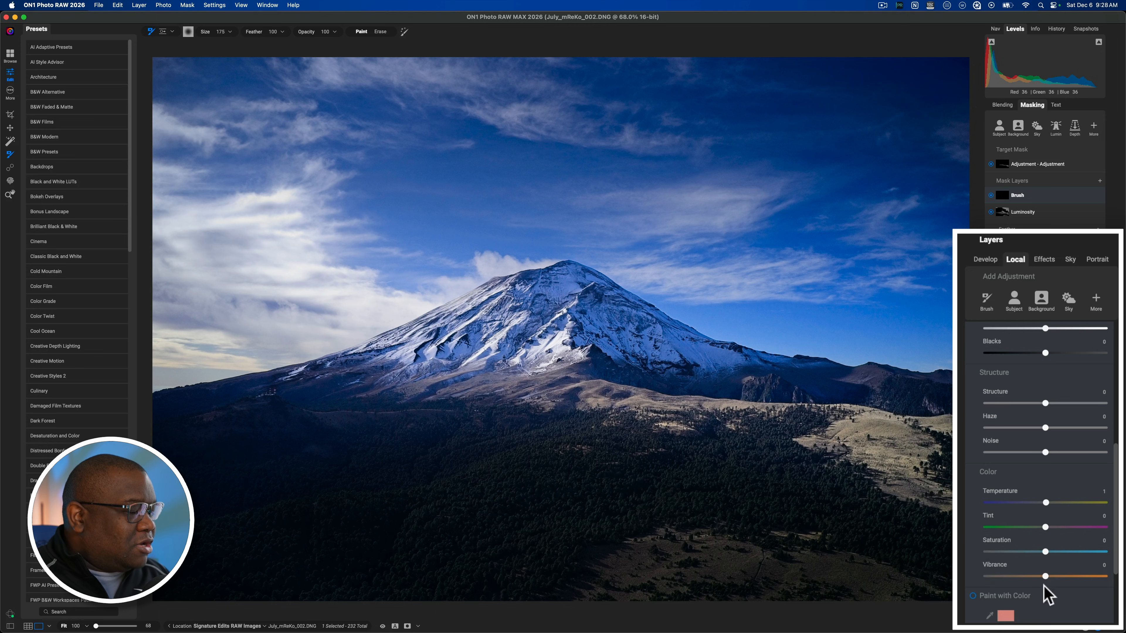
left_click_drag(1046, 577, 1060, 577)
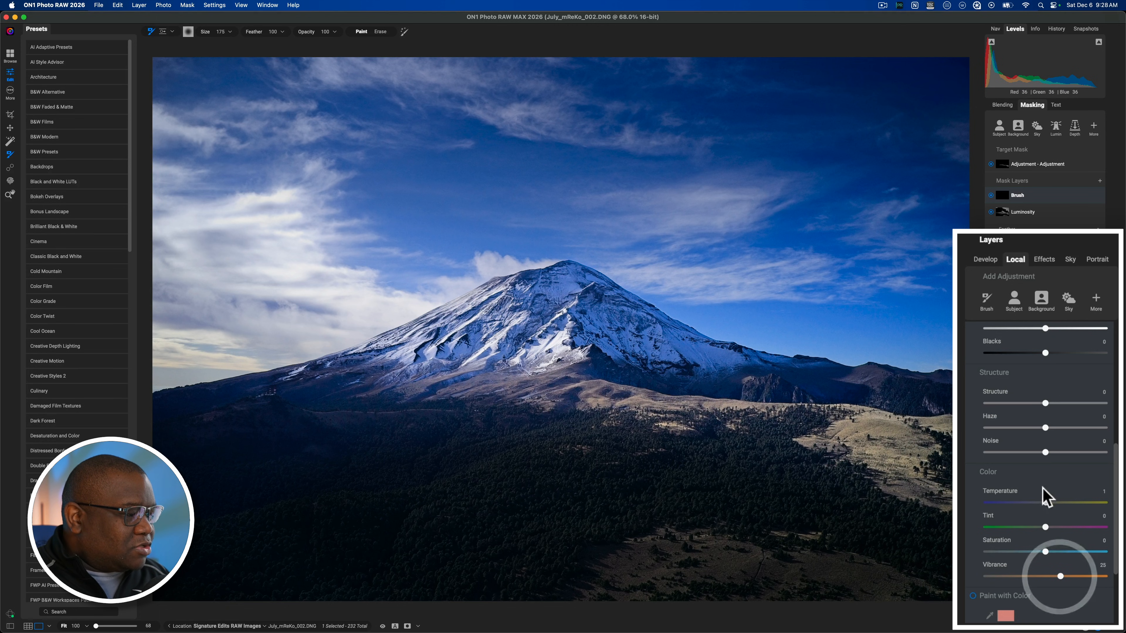
double_click(1045, 503)
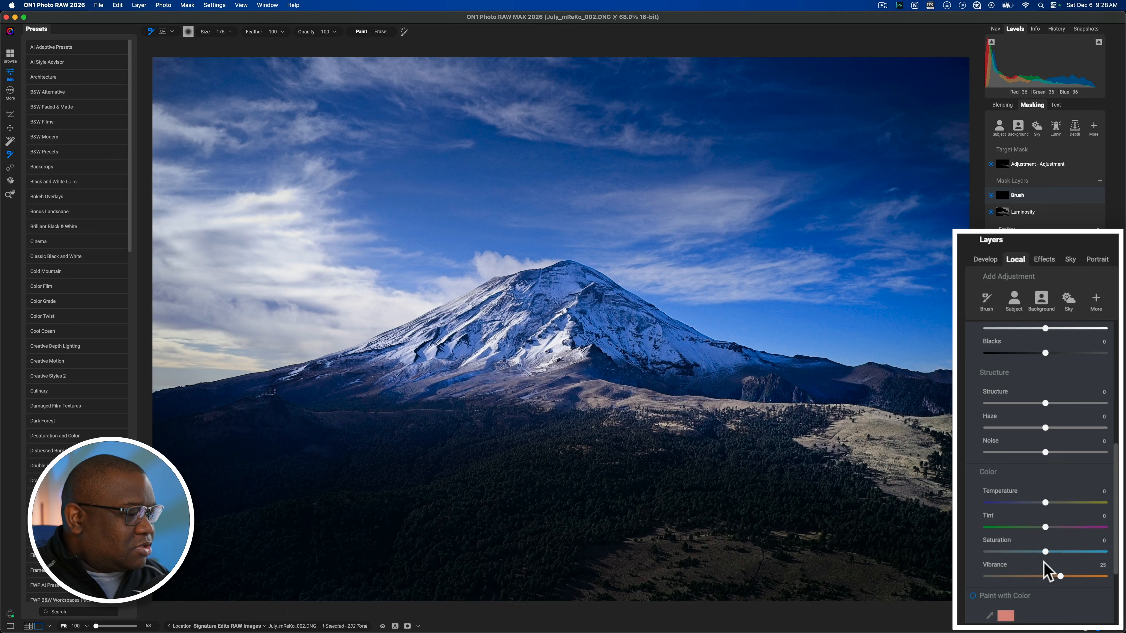
Step: Collapse the masking controls and the adjustment's settings, and compare the photo with the edits off and on
left_click_drag(1116, 473, 1117, 339)
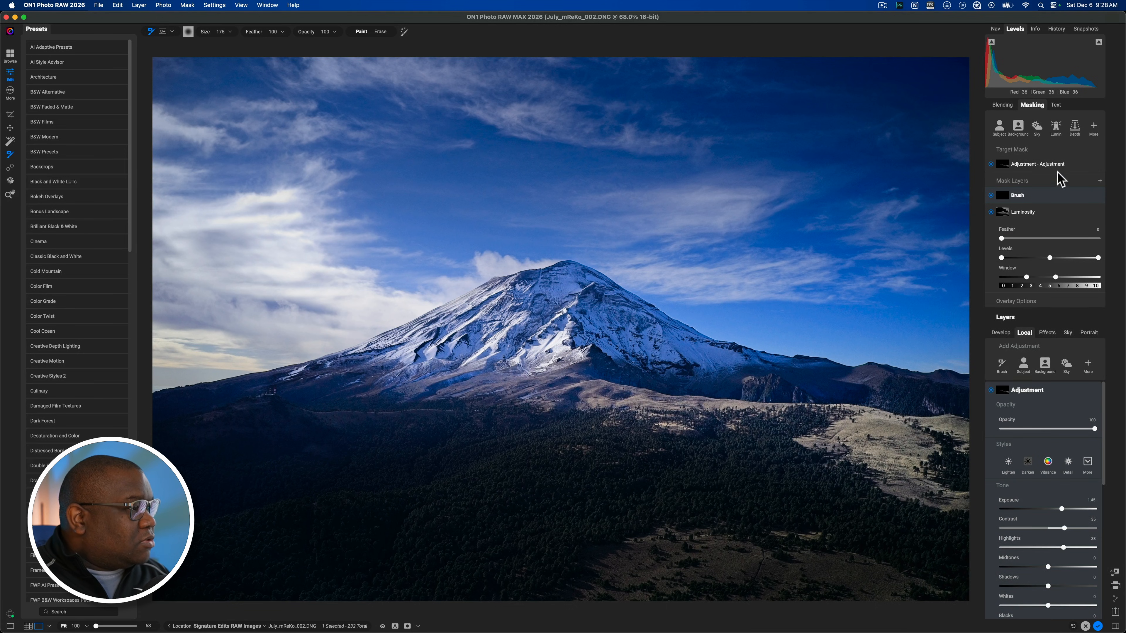
left_click(1032, 105)
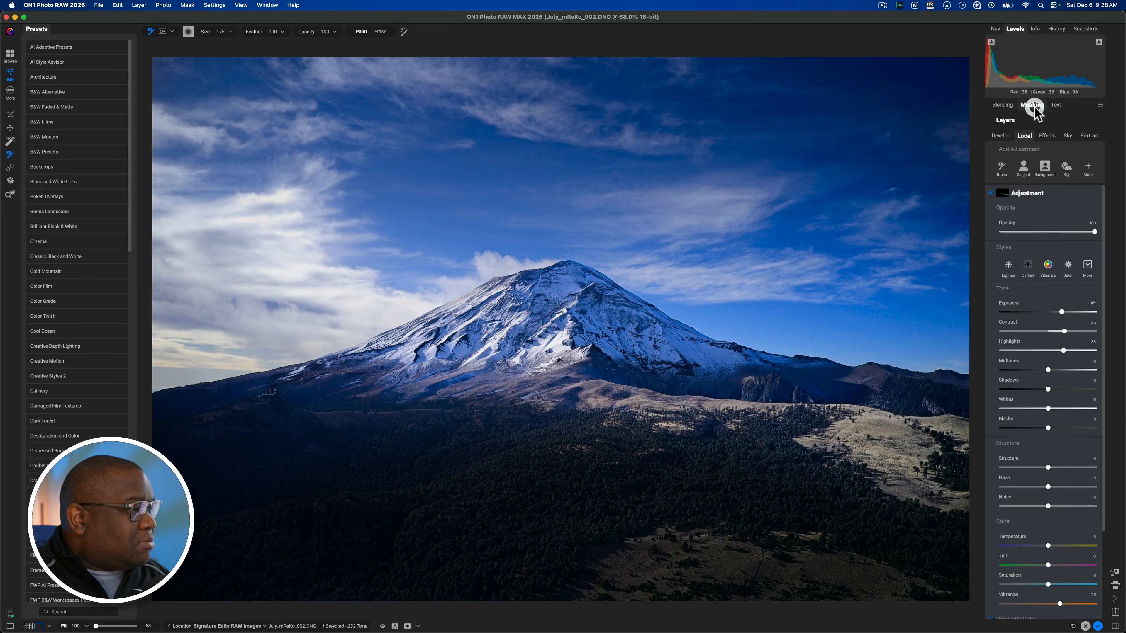
left_click(1018, 193)
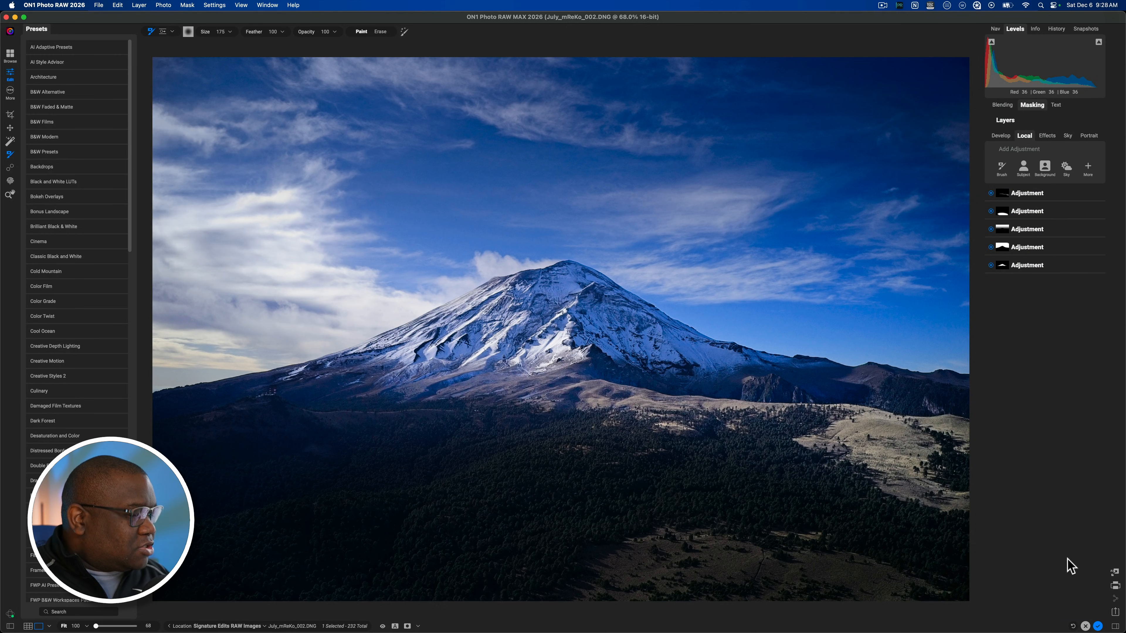
key("super+p")
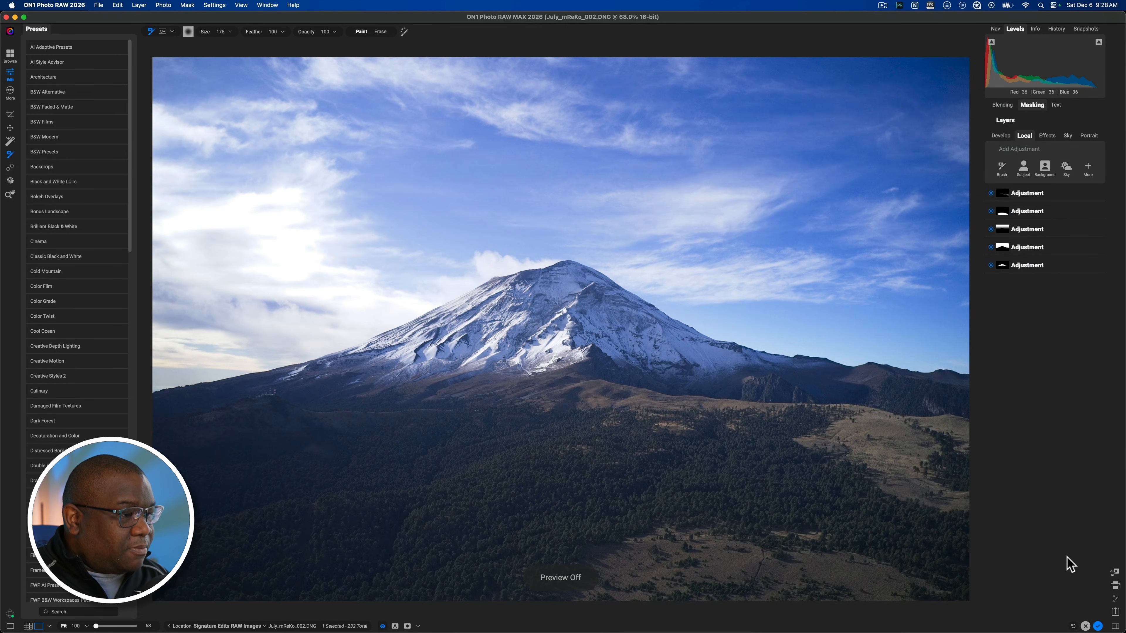
key("super+p")
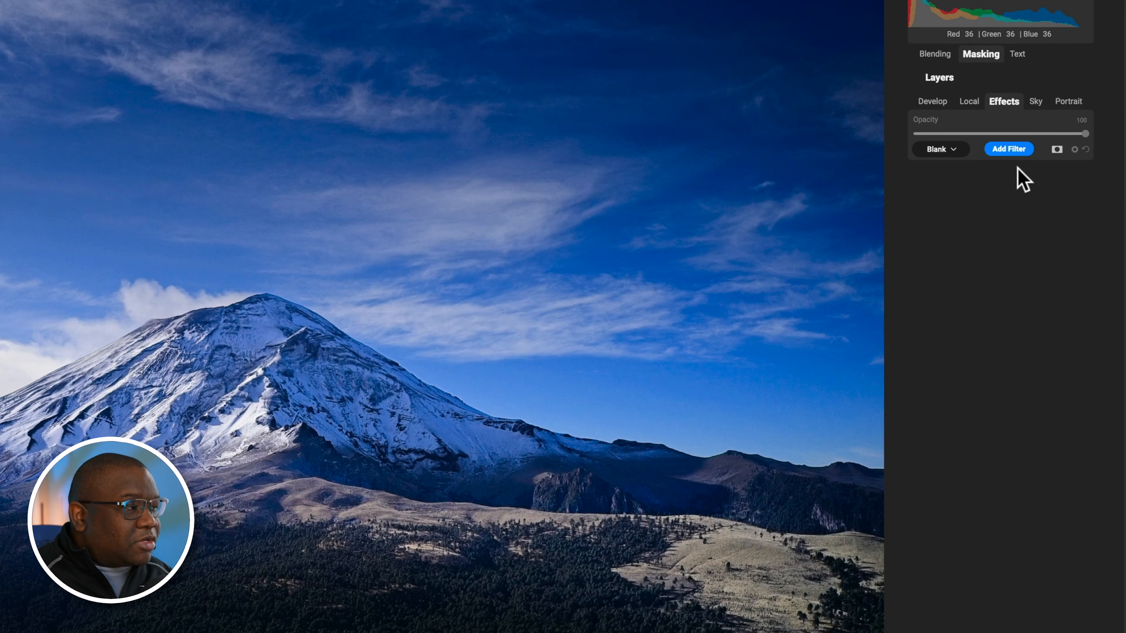
Step: Add a Bleach Bypass filter and set its Amount to 24, Brightness to -24, Detail to 7 and Saturation to 14
left_click(1008, 151)
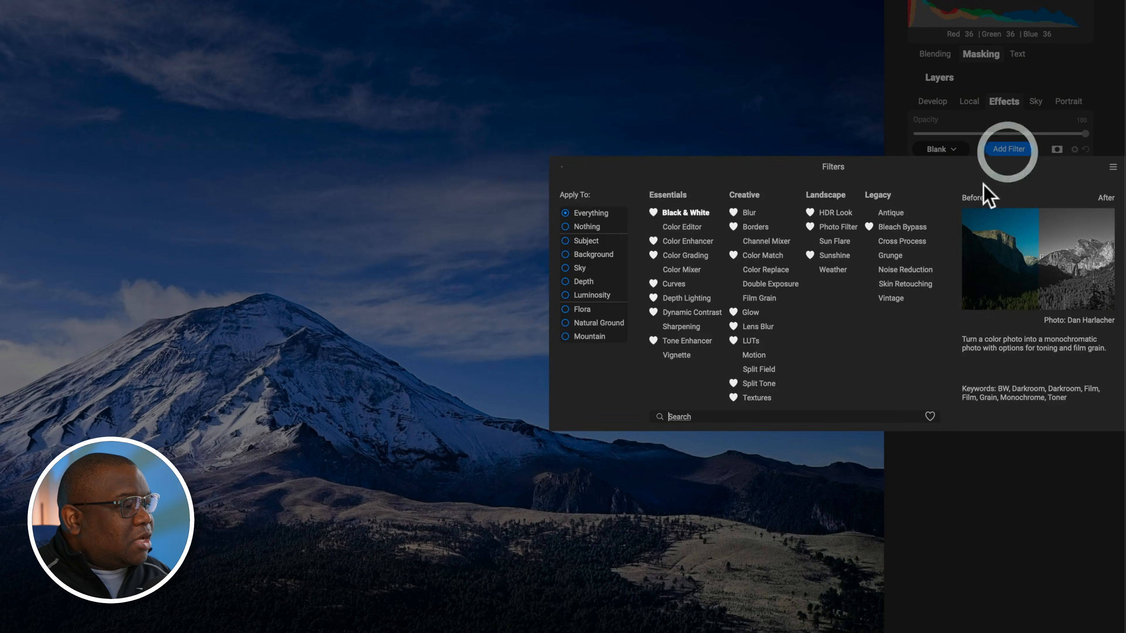
left_click(894, 230)
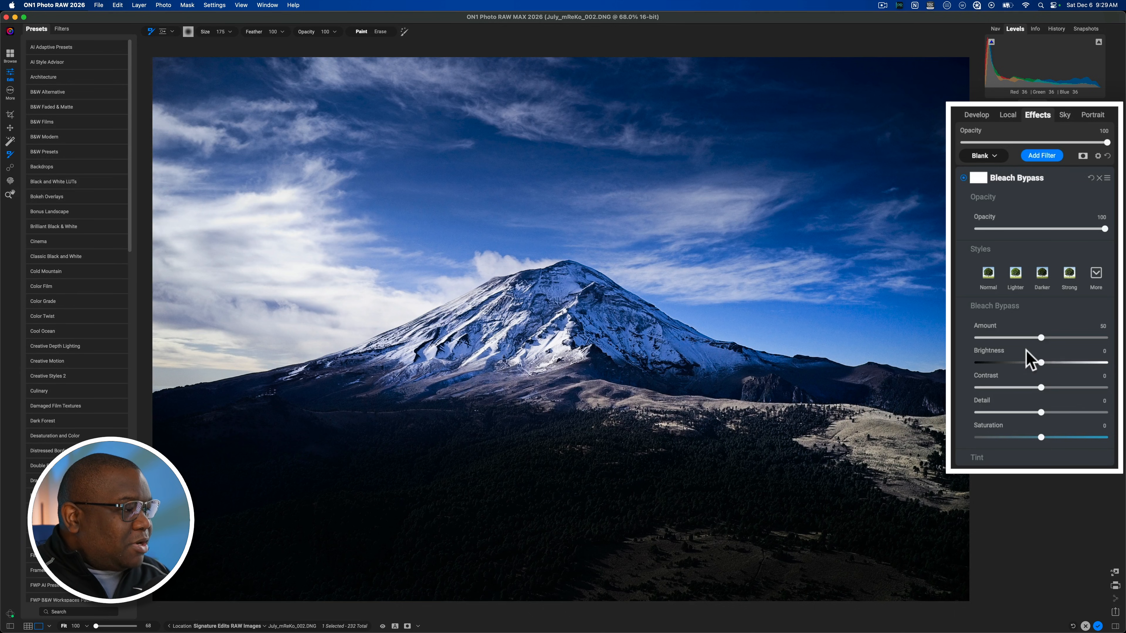
left_click_drag(1034, 338, 1009, 363)
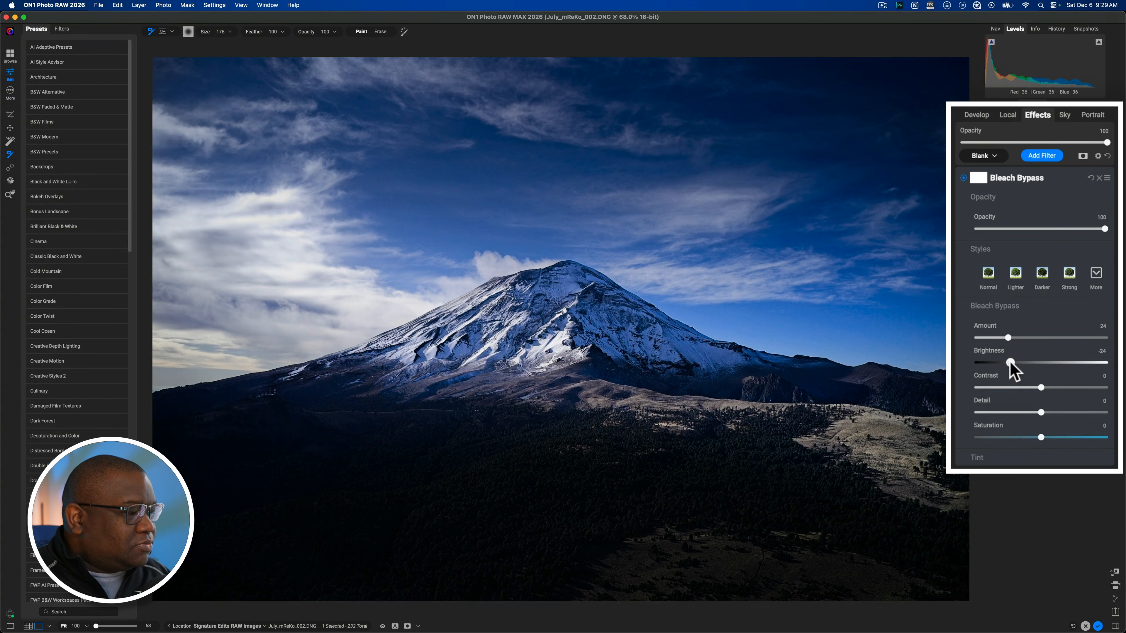
left_click_drag(1041, 412, 1060, 438)
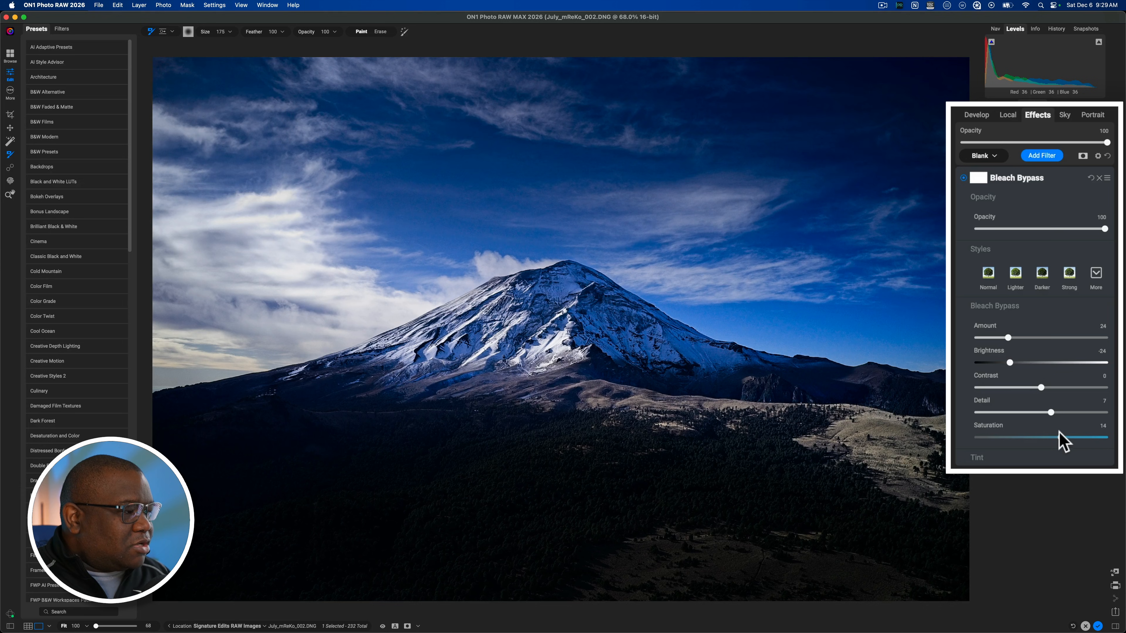
Step: Compare the photo without and with Bleach Bypass, lower the filter's Opacity to 43 and collapse its settings
left_click(963, 179)
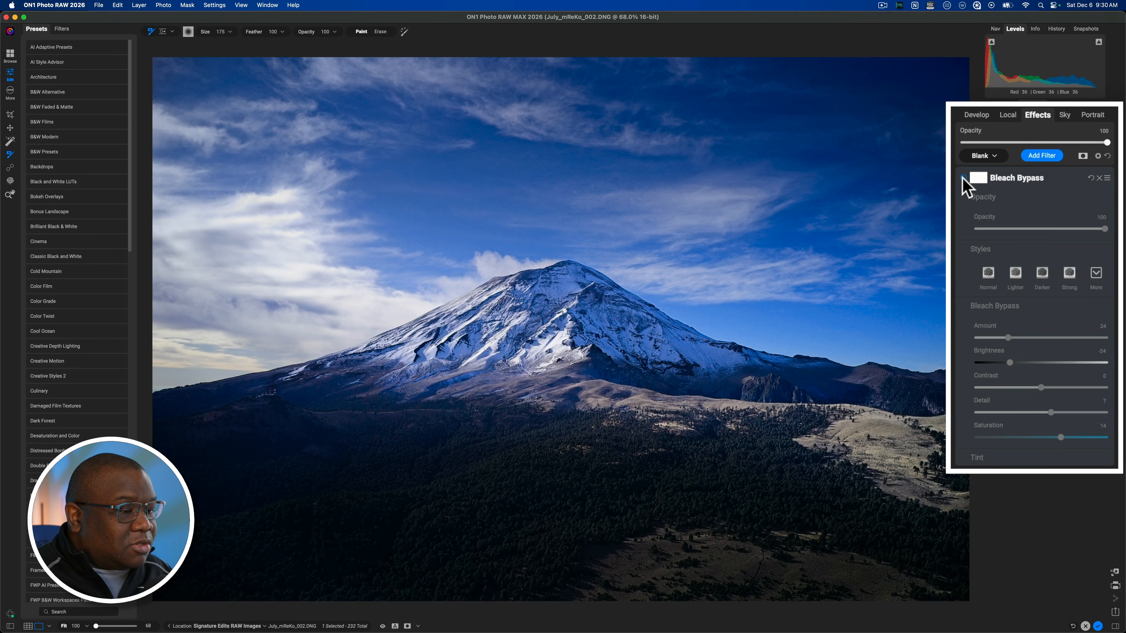
left_click(963, 179)
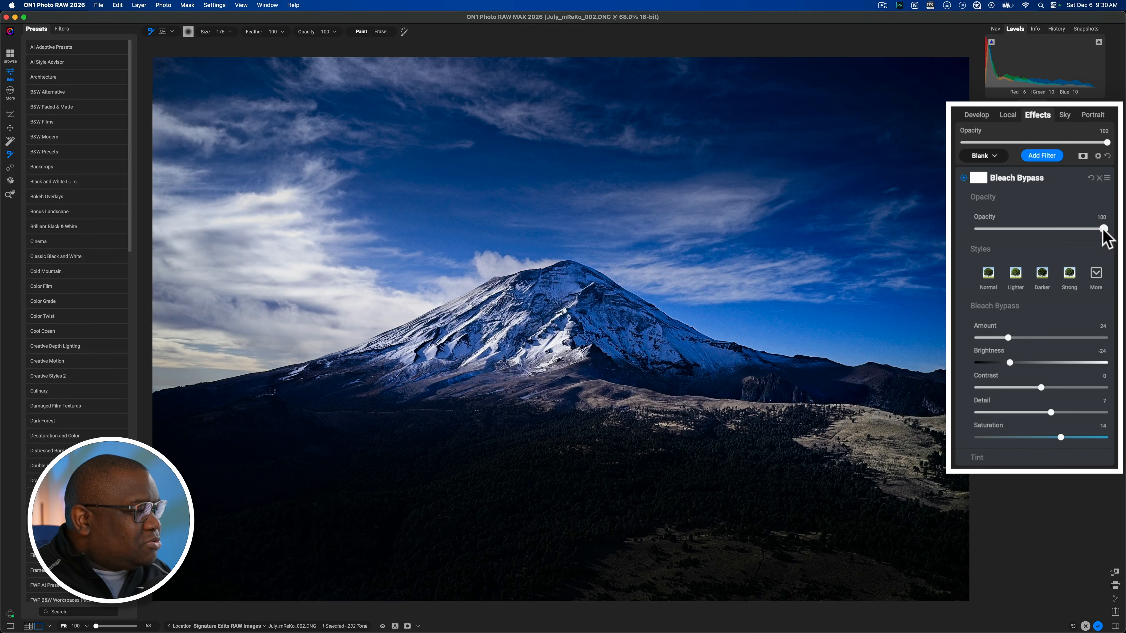
left_click_drag(1103, 230, 1032, 230)
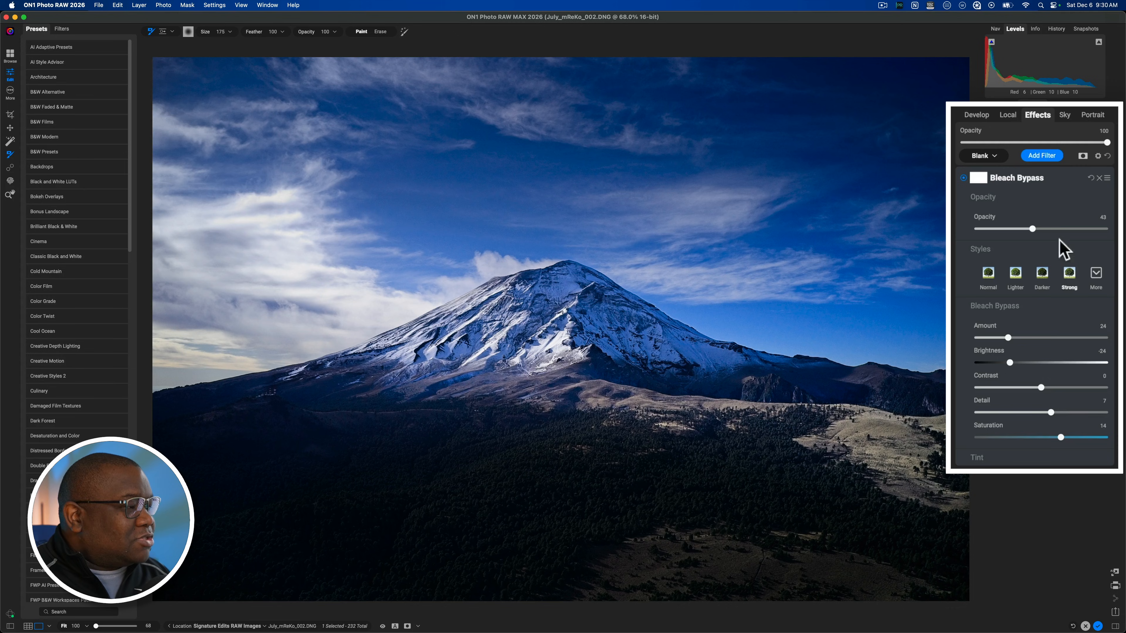
left_click(1074, 178)
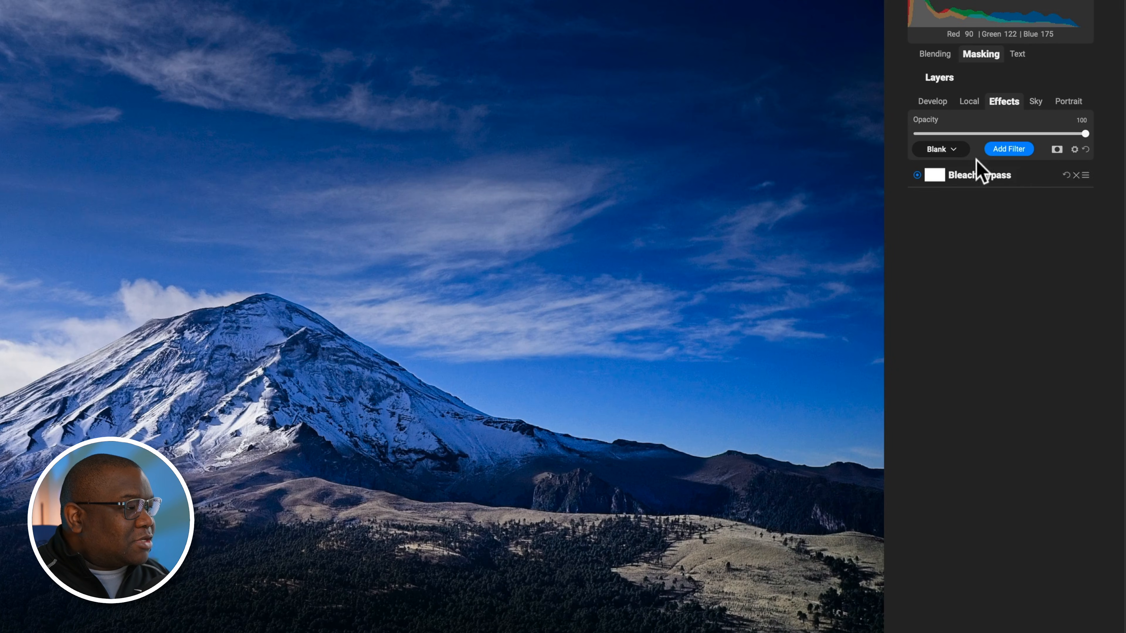
Step: Add a Sunshine filter and set its Warmth to 18 and Amount to 55
left_click(999, 150)
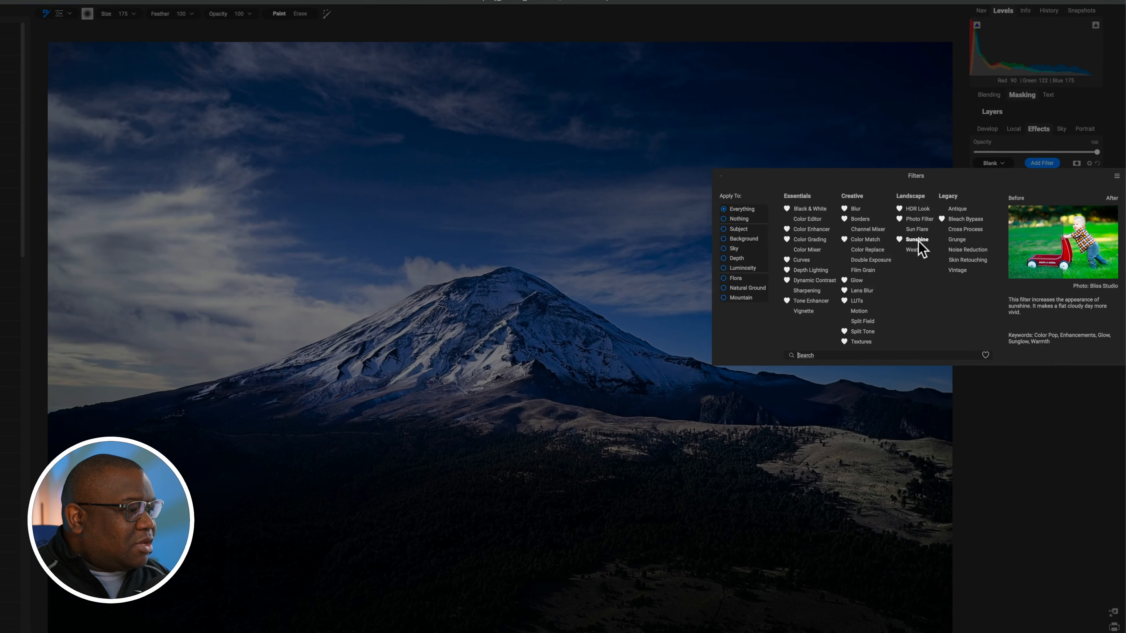
left_click(858, 251)
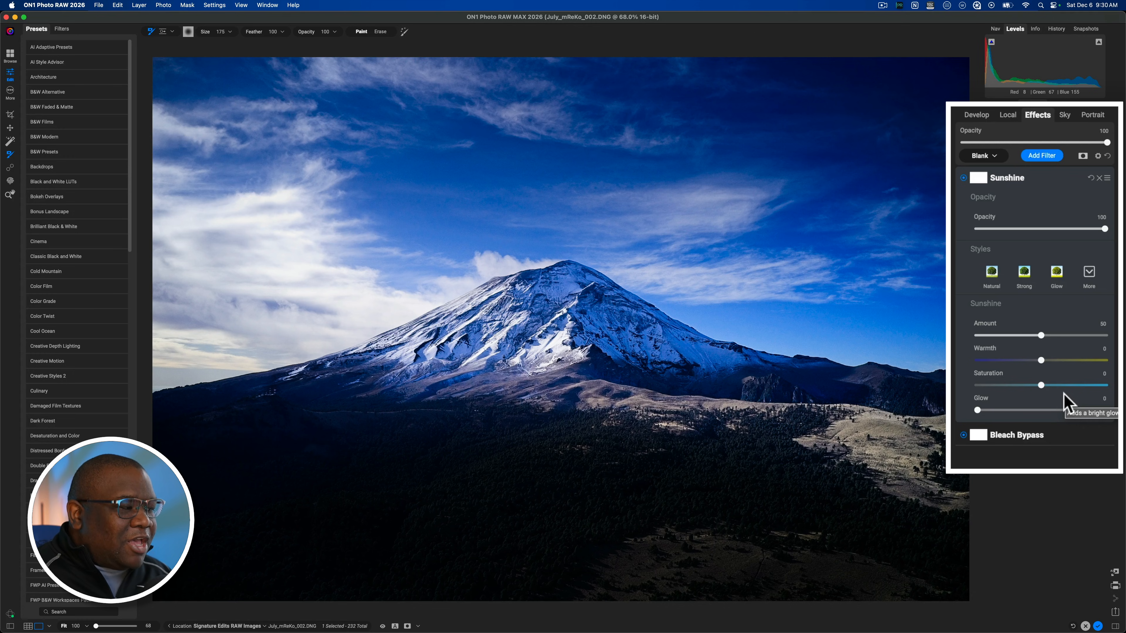
left_click_drag(1041, 361, 1065, 360)
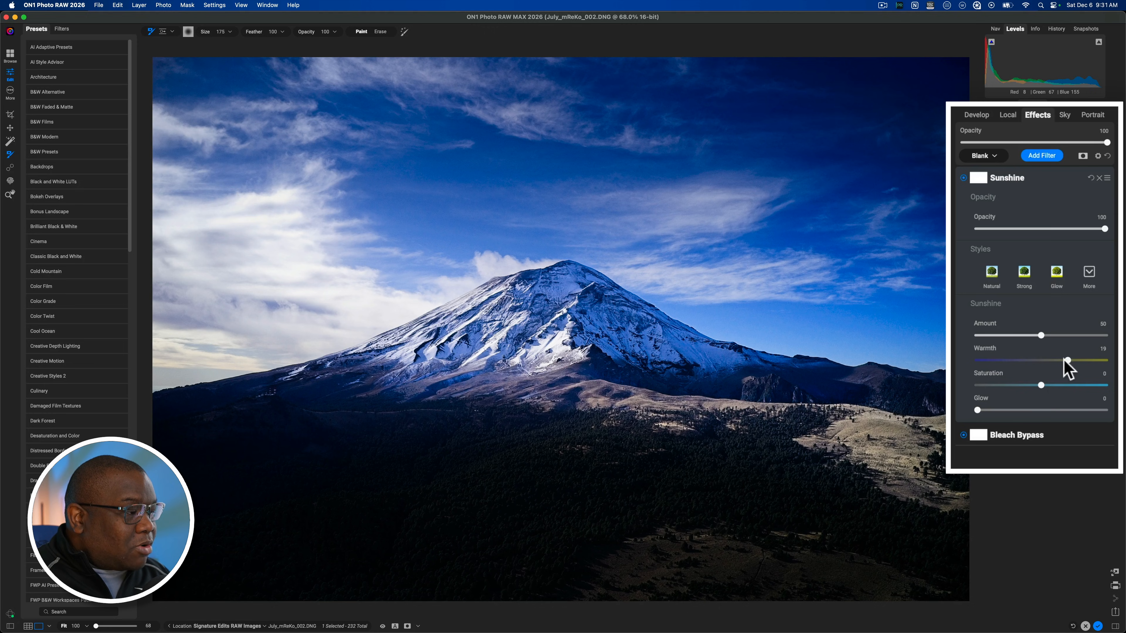
left_click_drag(1067, 360, 1045, 342)
left_click(1042, 336)
double_click(1046, 341)
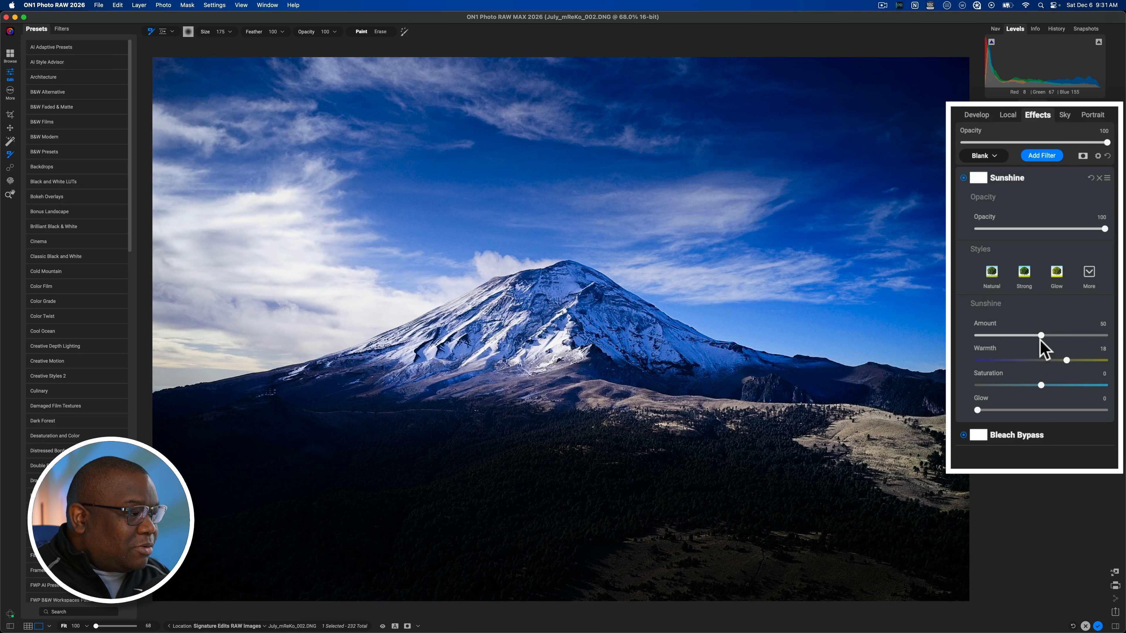
left_click_drag(1041, 338, 1047, 342)
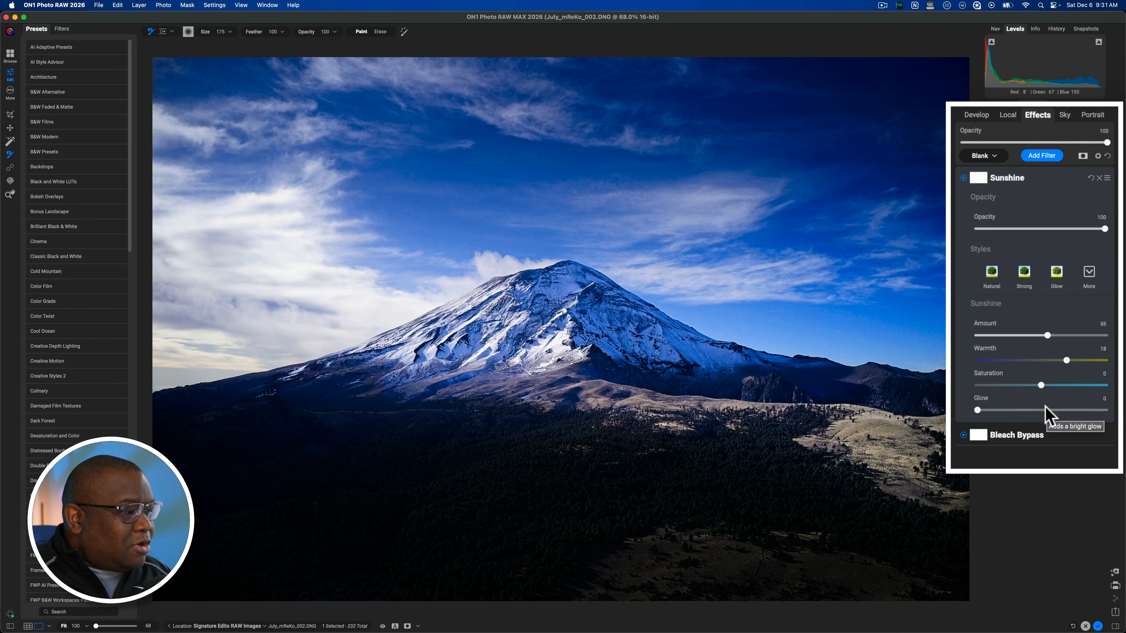
mouse_move(1041, 385)
left_mouse_down()
mouse_move(1052, 385)
mouse_move(1020, 385)
mouse_move(1041, 385)
left_mouse_up()
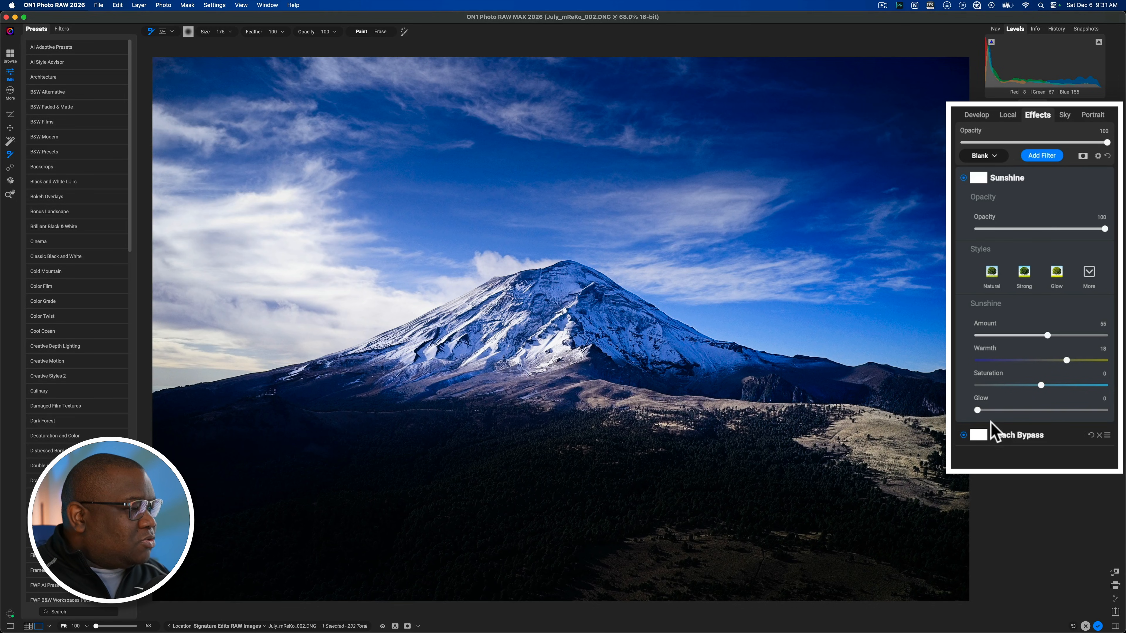
Step: Collapse the Sunshine filter's settings and compare the photo with all edits off and on
left_click(1041, 177)
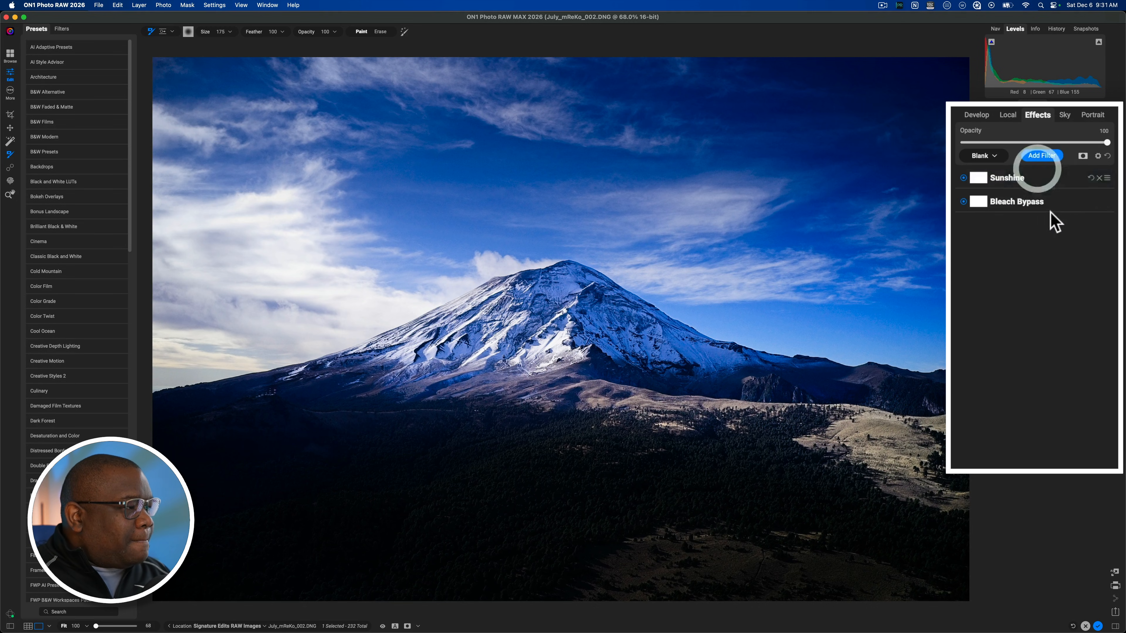
key("backslash")
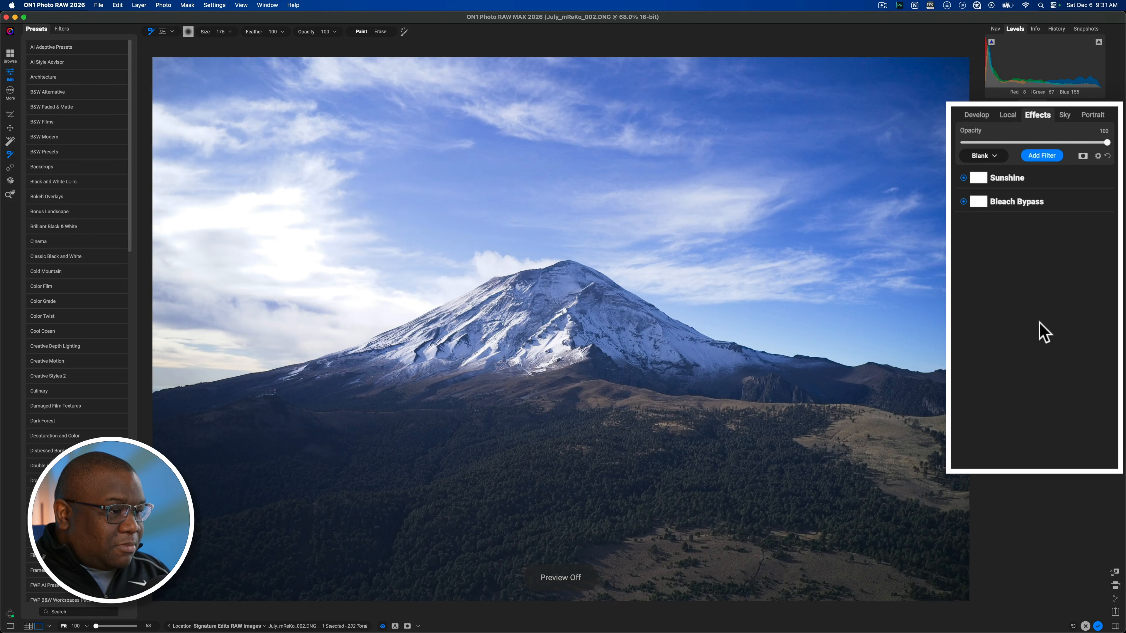
key("backslash")
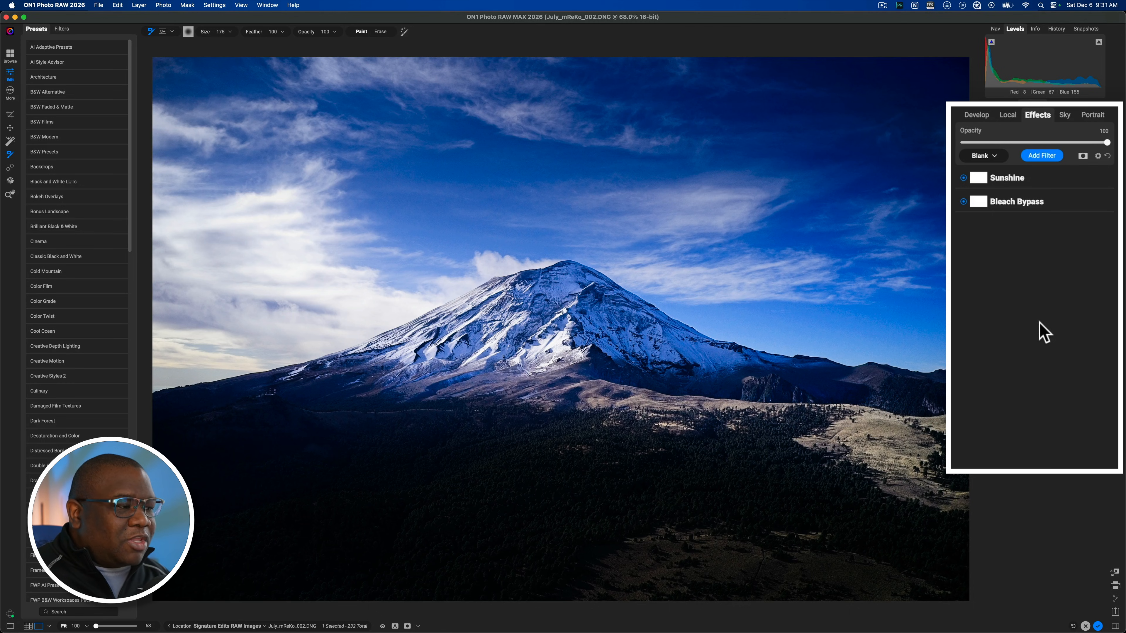
Step: Add a Dynamic Contrast filter, and copy the Quick Mask AI mountain mask from the last adjustment in the local adjustments list
left_click(1064, 163)
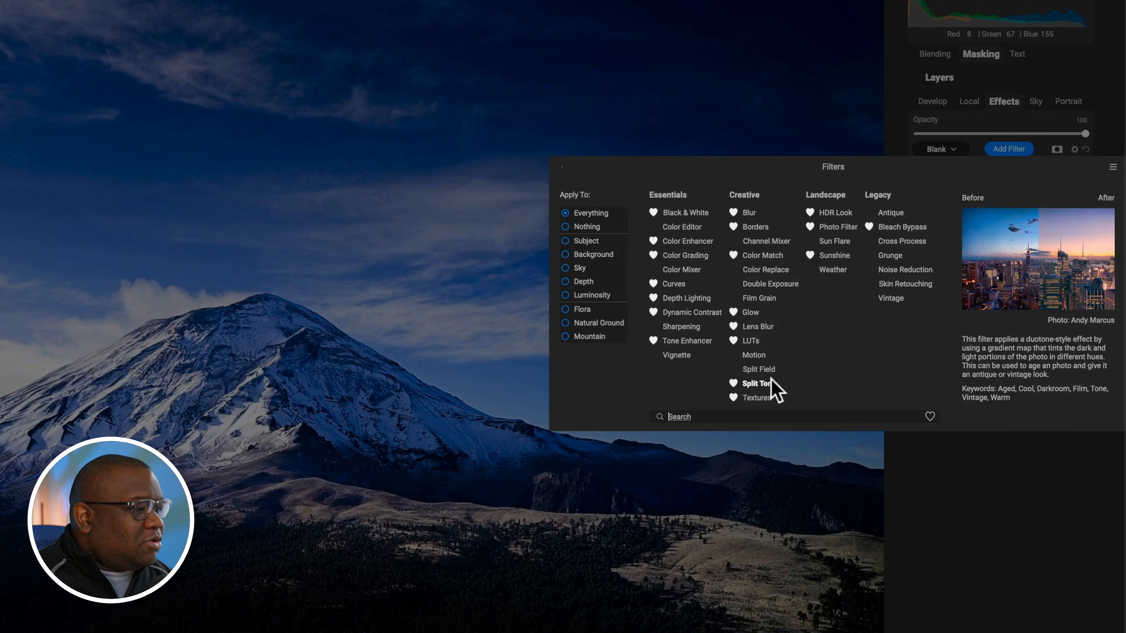
left_click(705, 313)
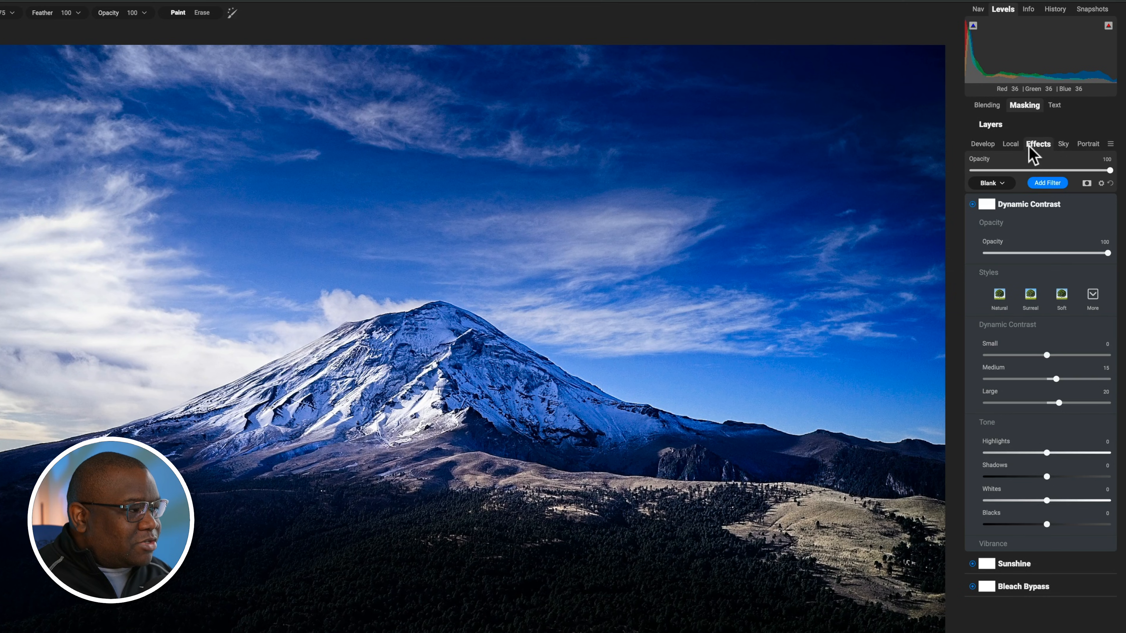
left_click(1014, 144)
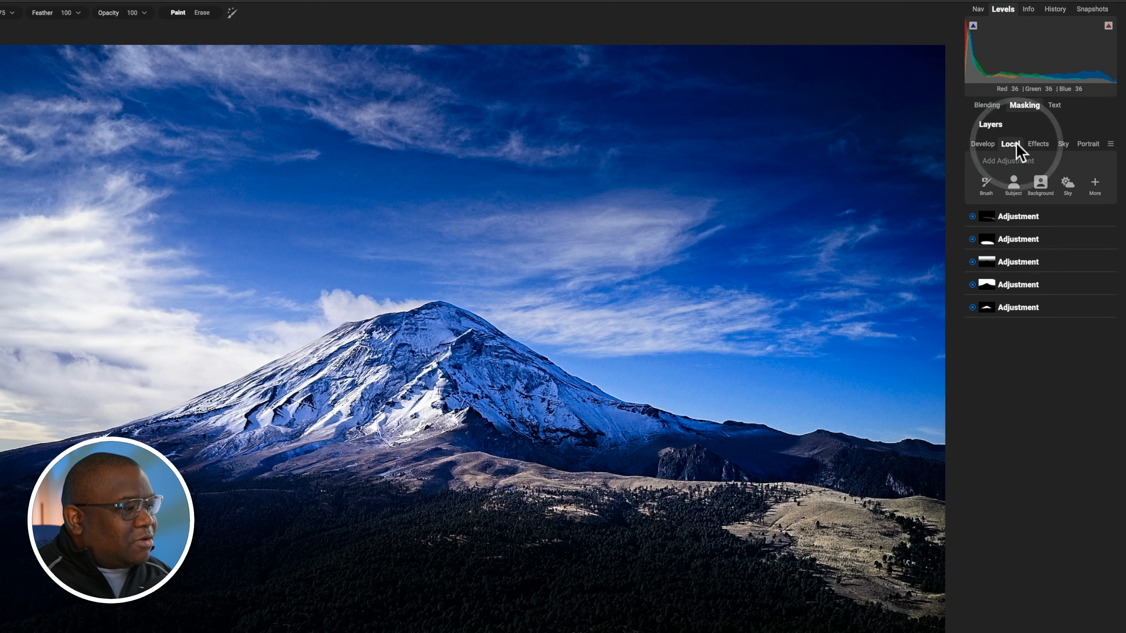
left_click(984, 310)
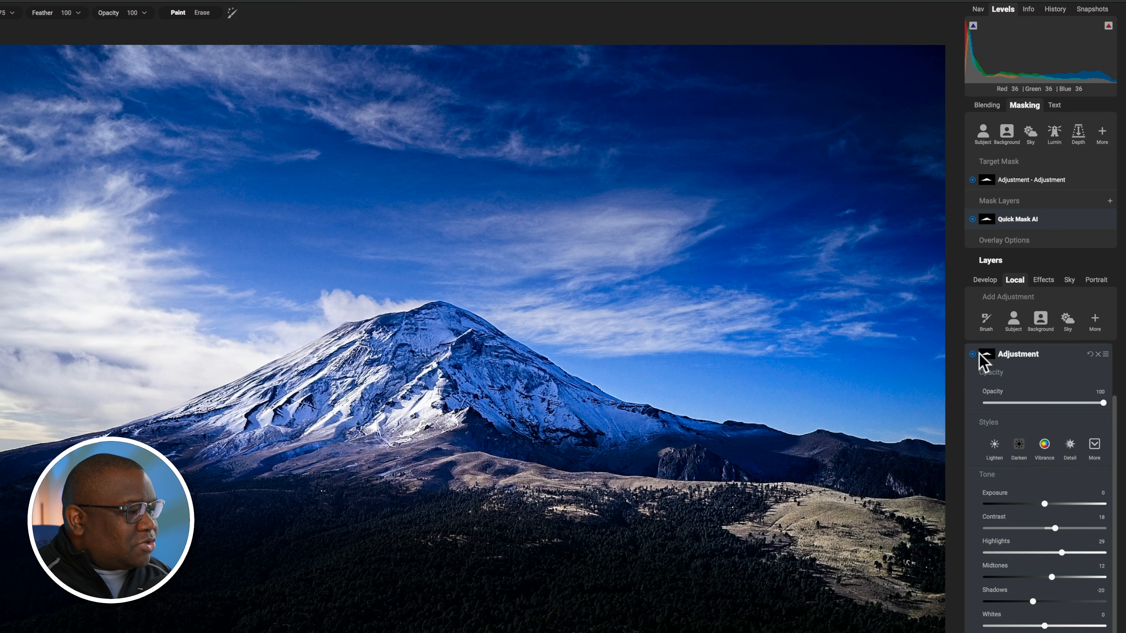
left_click(988, 354)
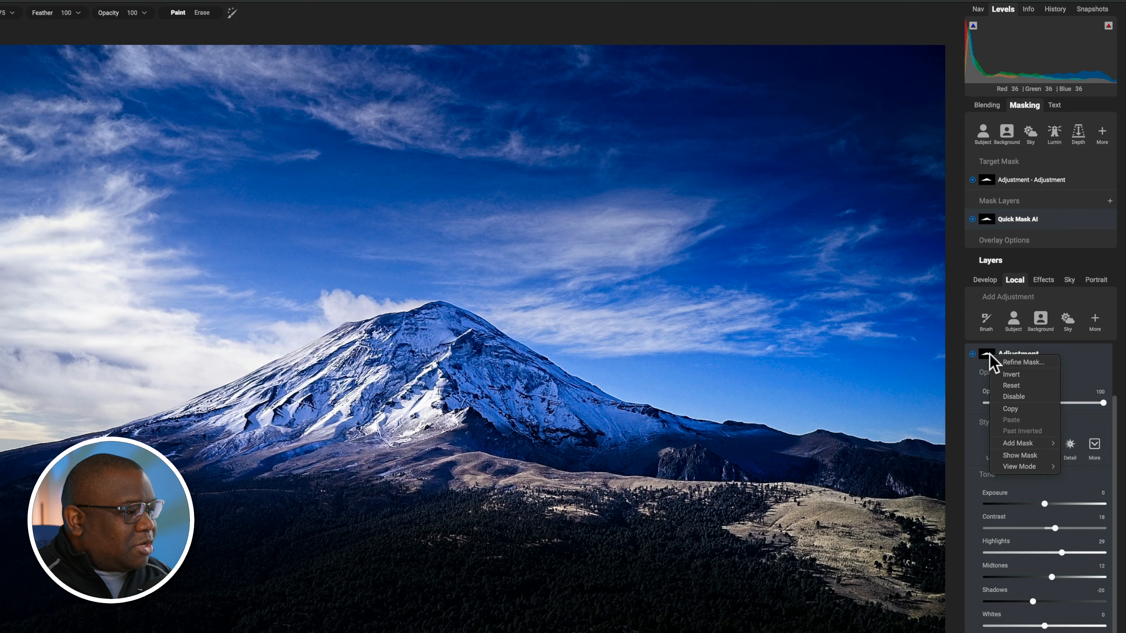
left_click(1010, 408)
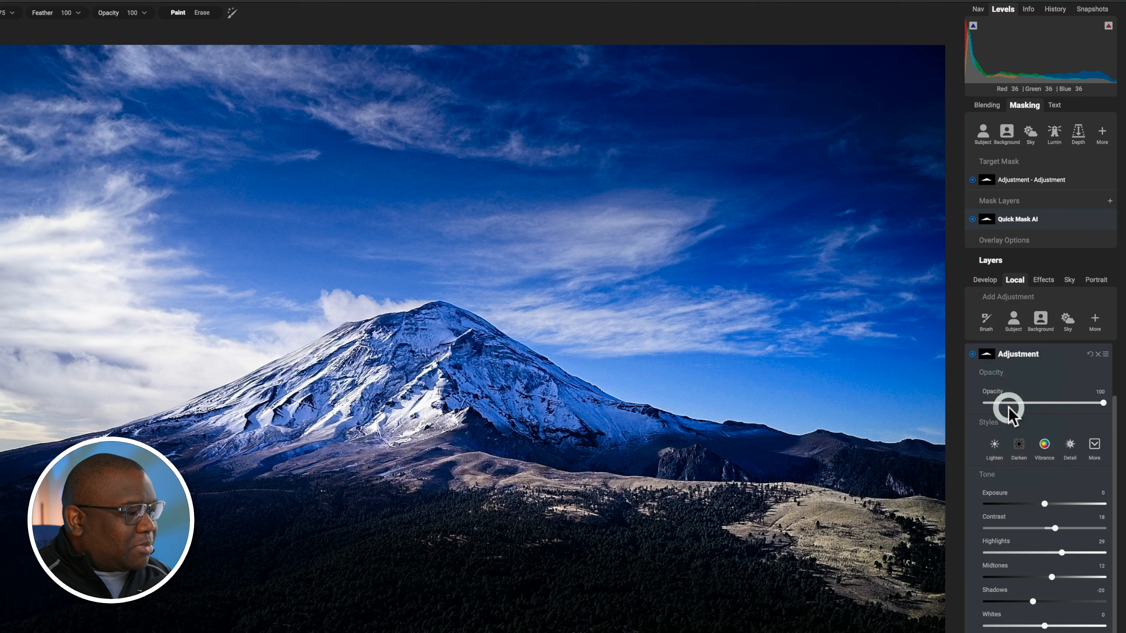
Step: Return to the effects filters and paste the copied mountain mask onto the Dynamic Contrast filter, making that filter's mask the target mask
left_click(1043, 282)
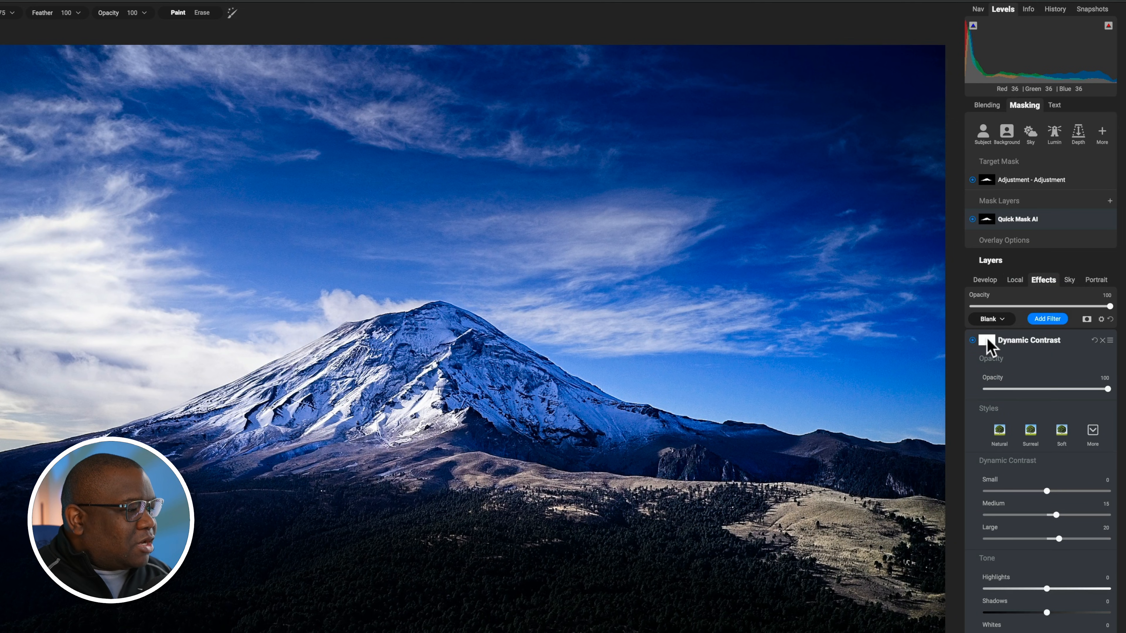
right_click(987, 344)
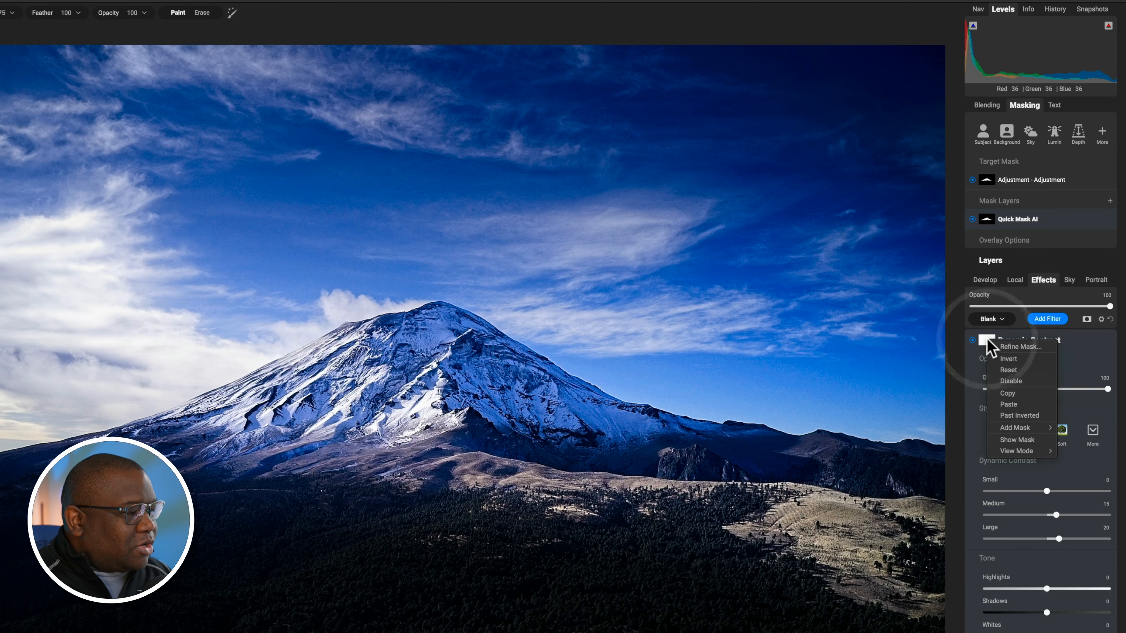
left_click(1015, 404)
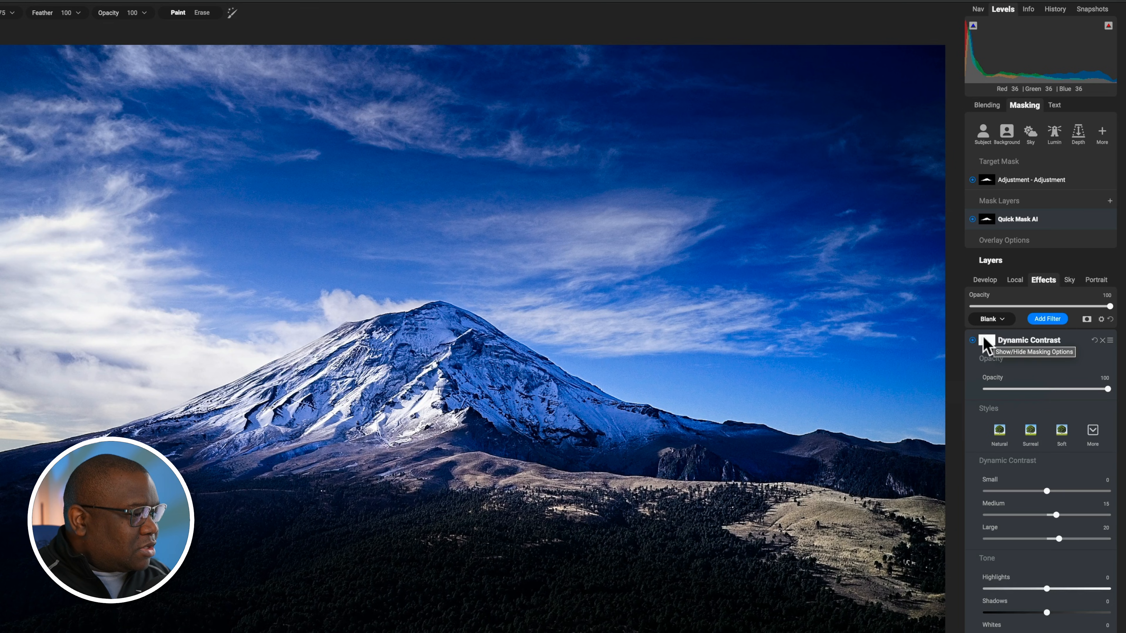
left_click(987, 345)
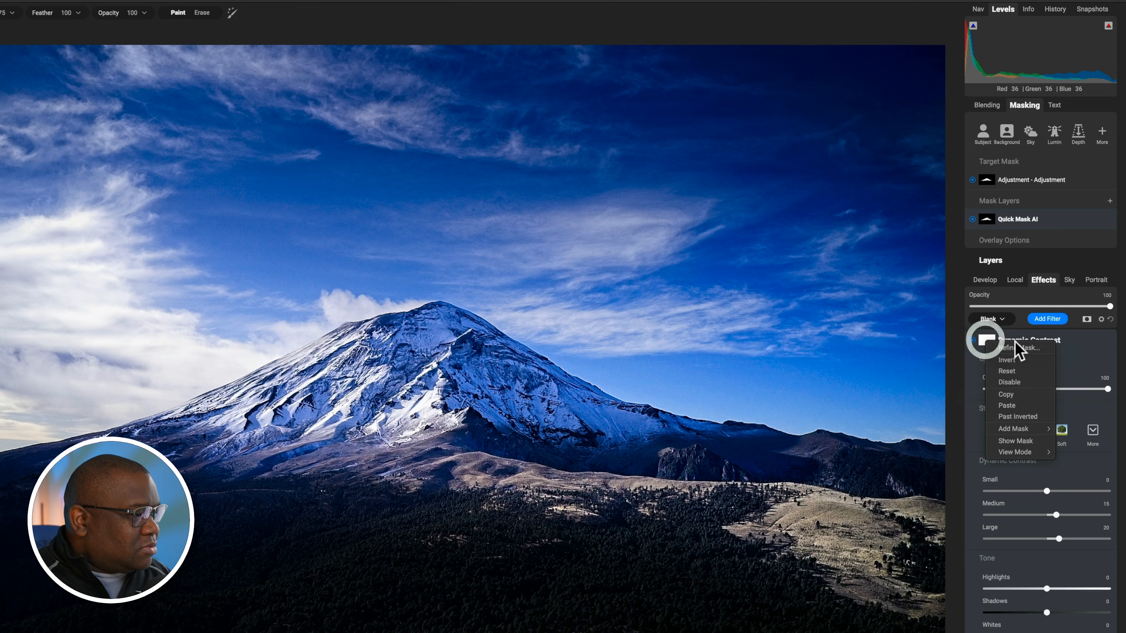
left_click(1009, 406)
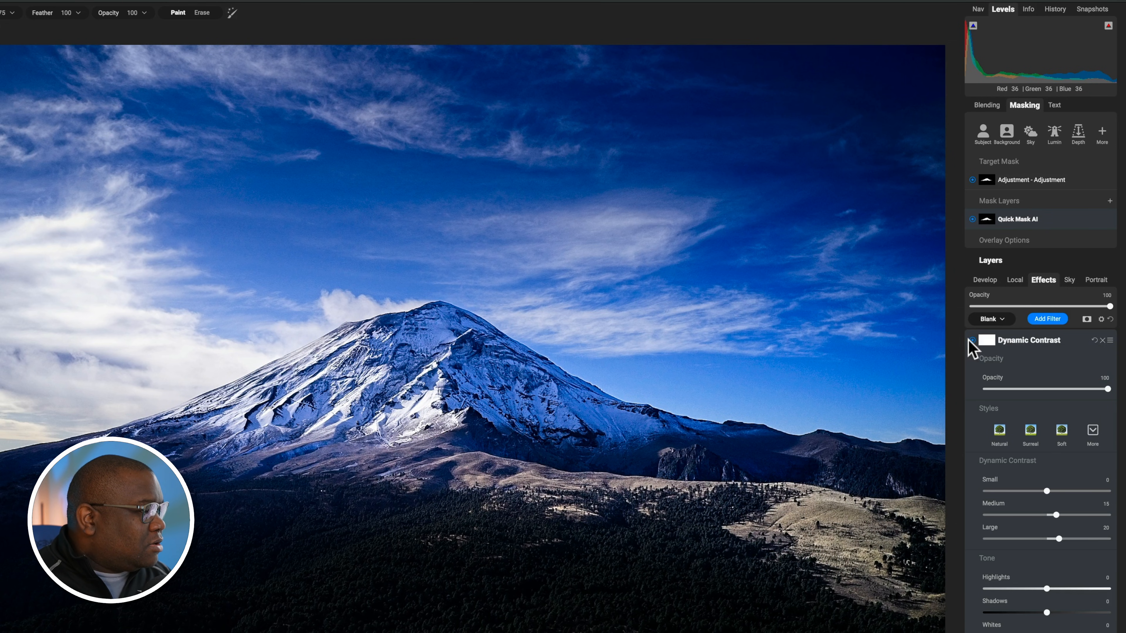
left_click(983, 345)
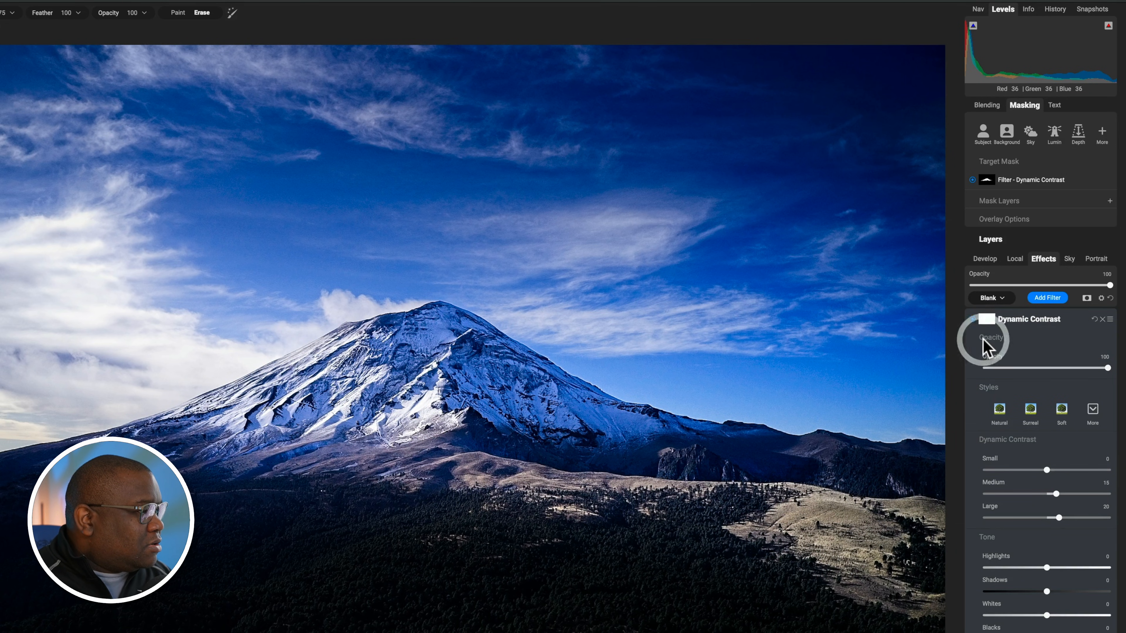
right_click(983, 324)
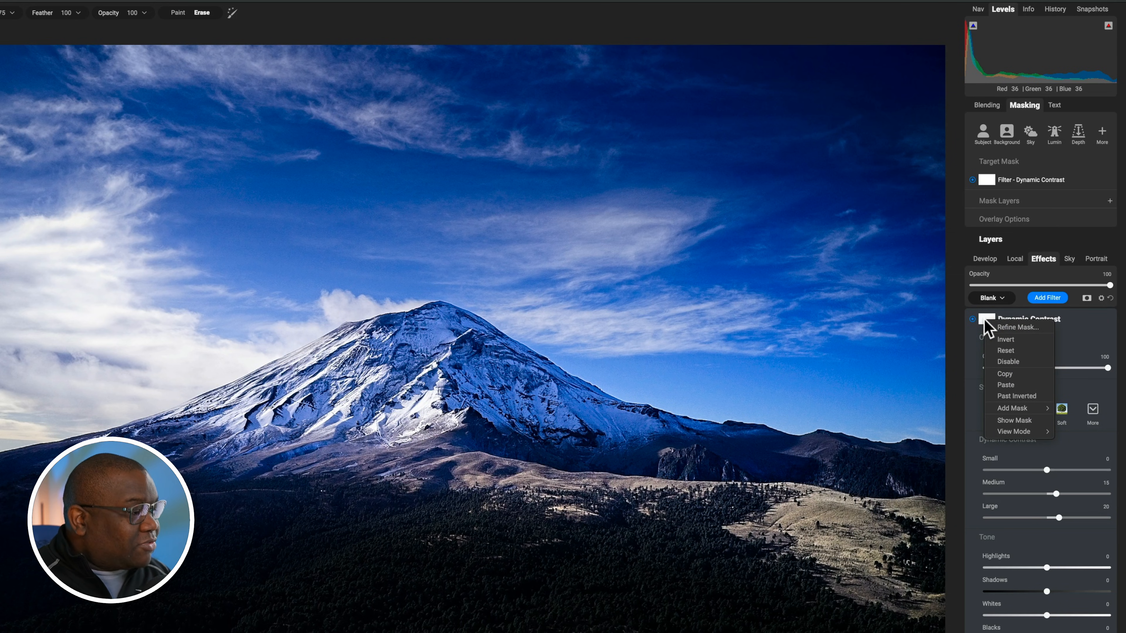
left_click(1005, 384)
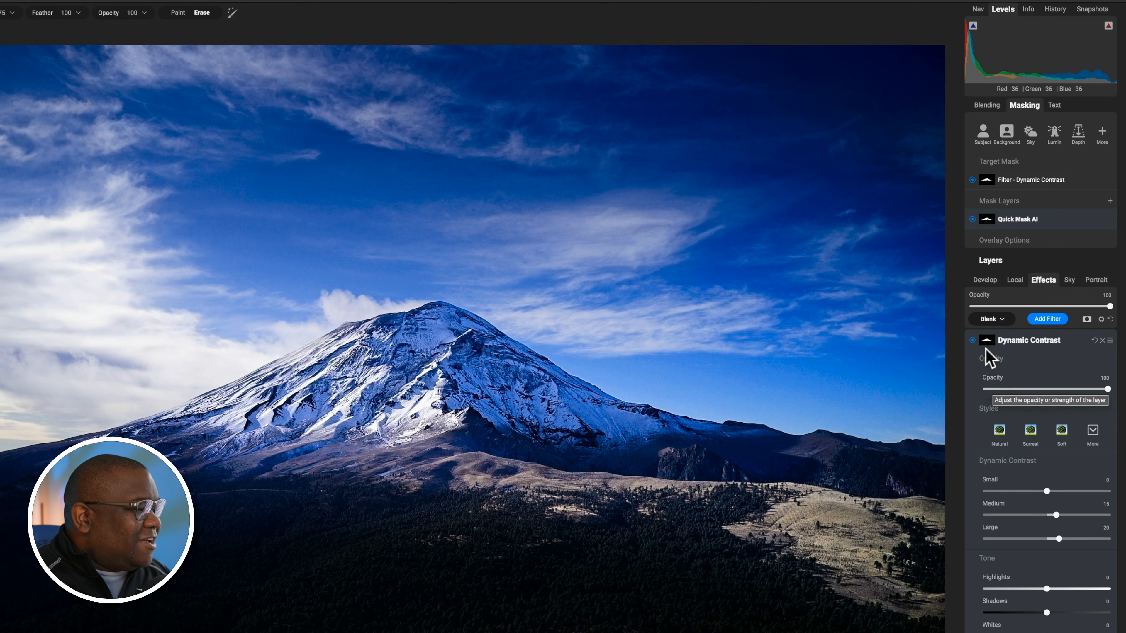
Step: Compare the photo without and with Dynamic Contrast, collapse the filter's settings, and preview the photo with all edits off and on
left_click(972, 341)
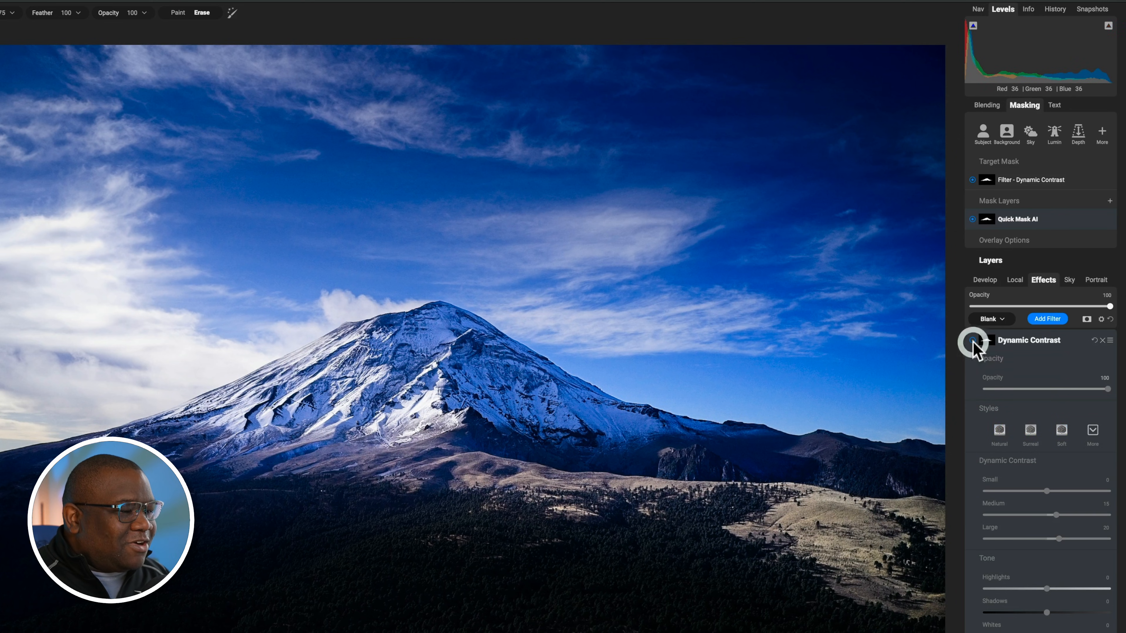
left_click(972, 340)
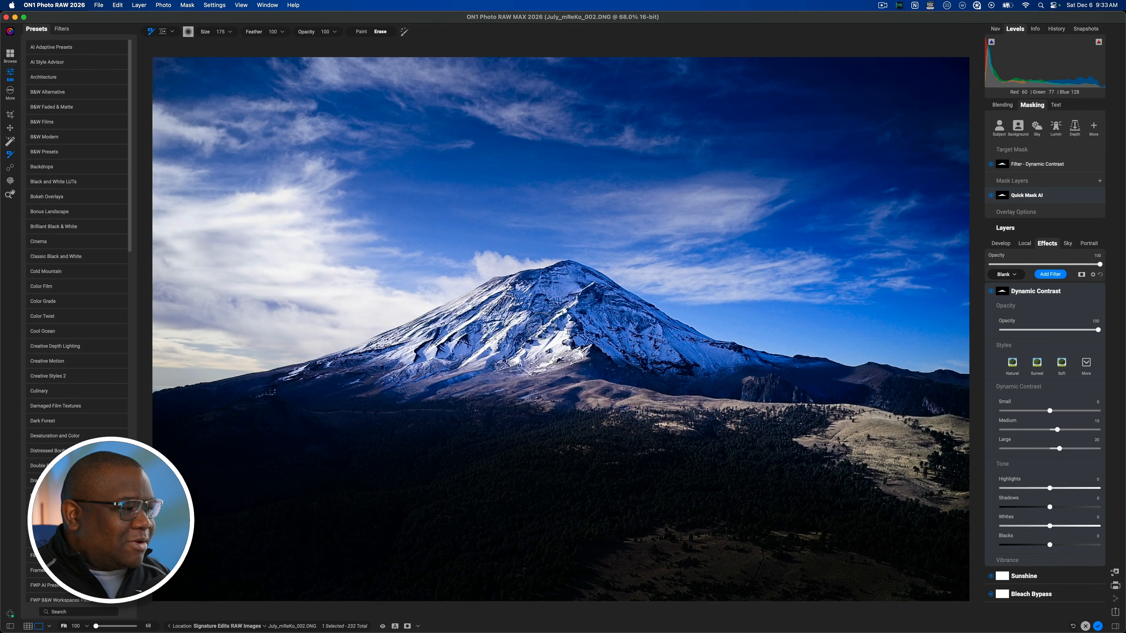
left_click(1061, 292)
key("backslash")
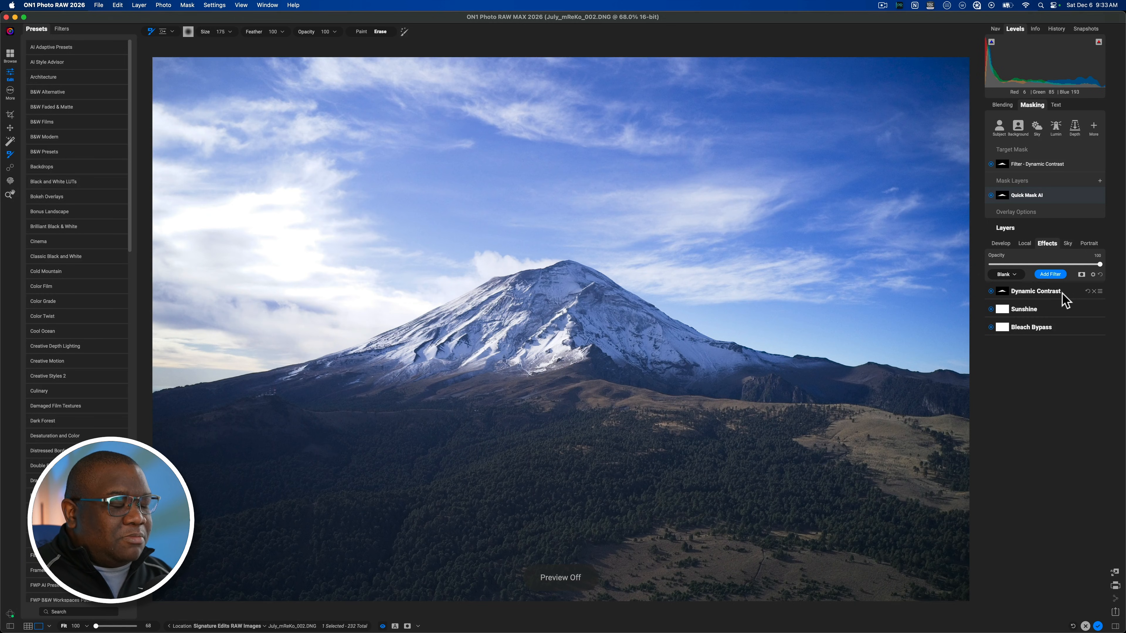
key("backslash")
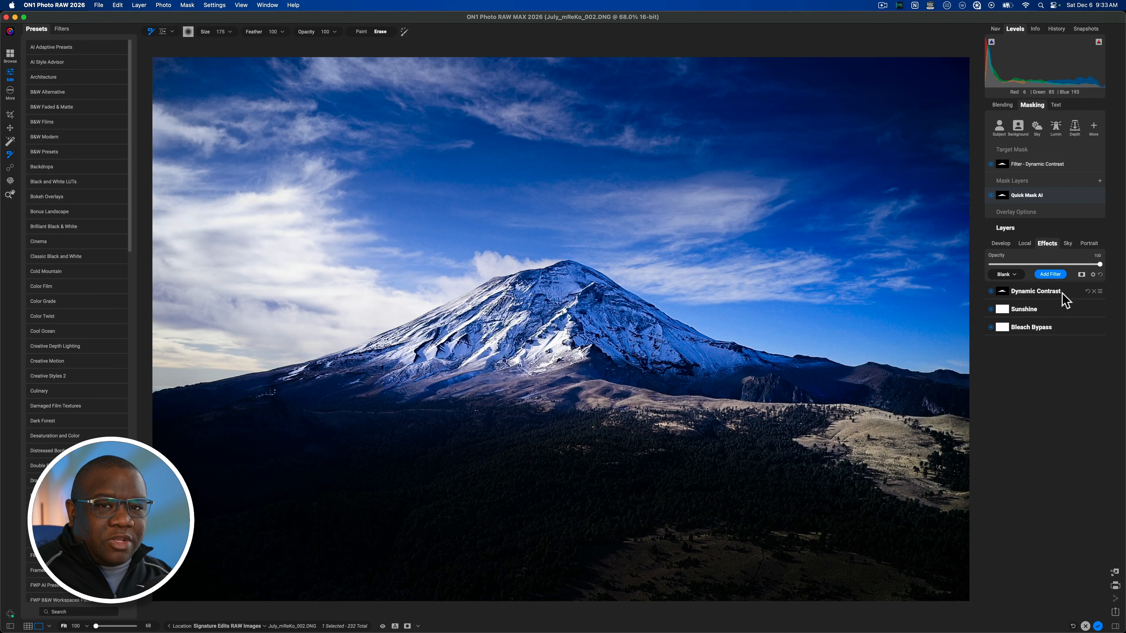